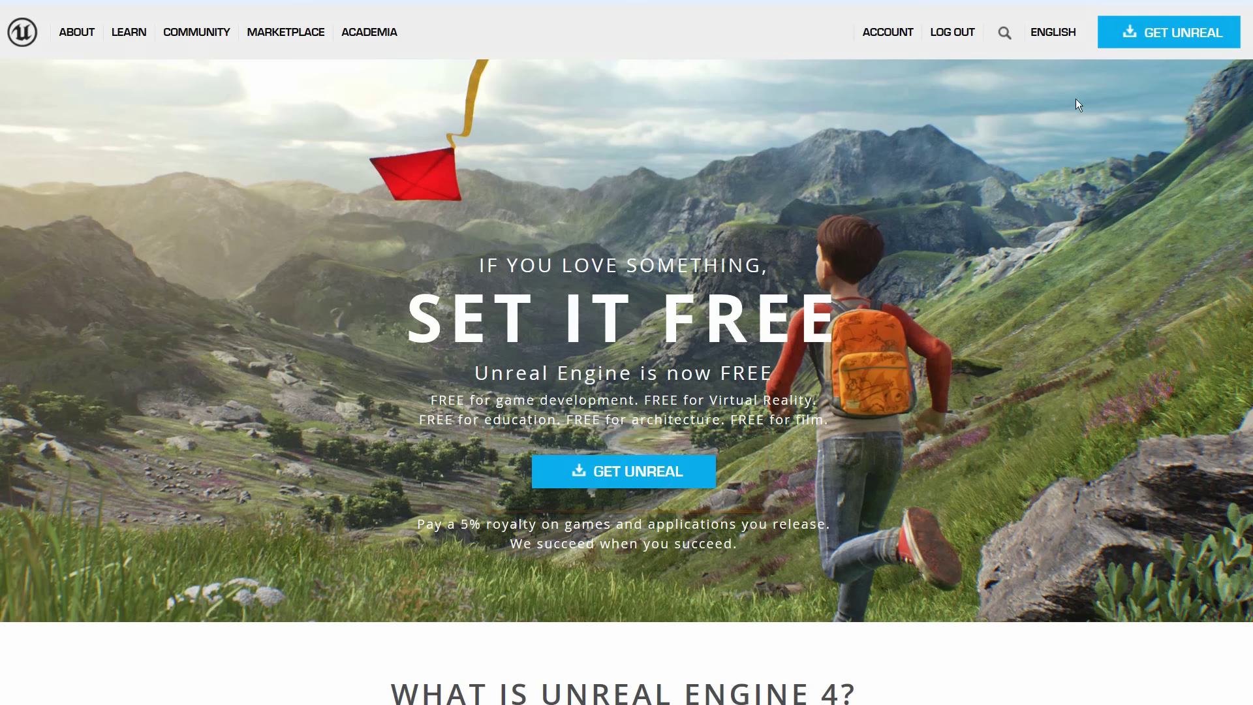
Step: Go to the Unreal Engine download page with GET UNREAL
left_click(1168, 47)
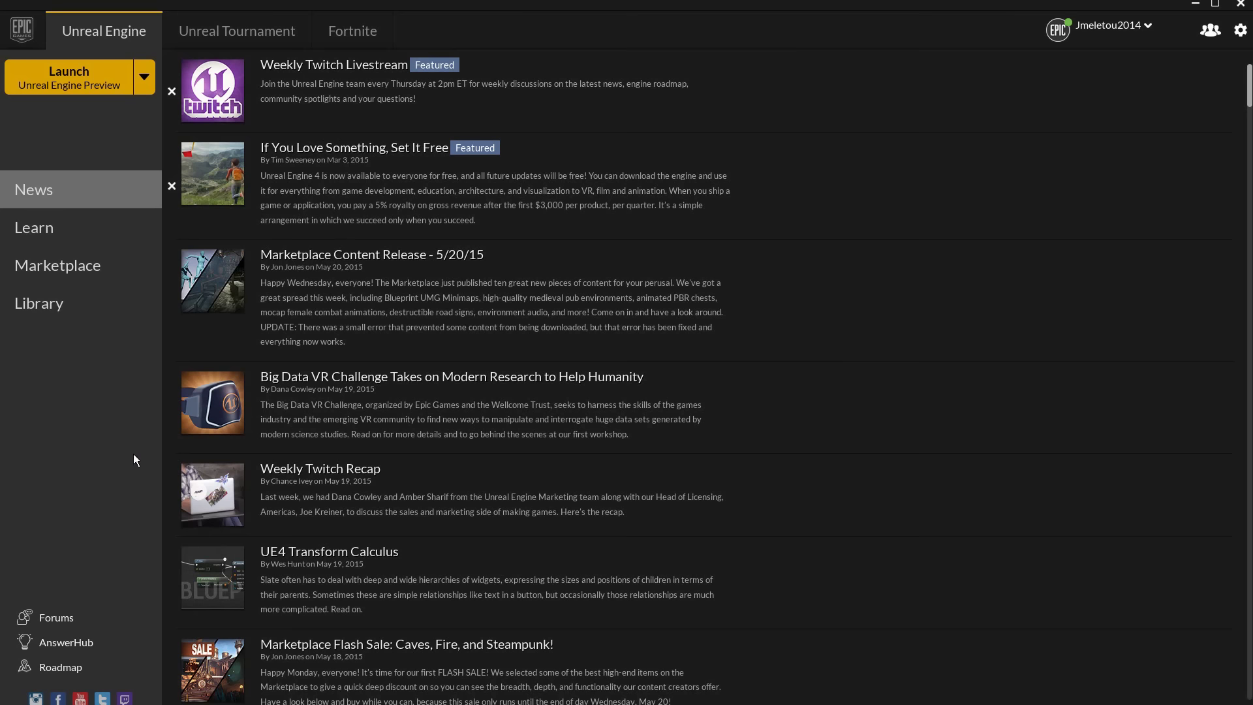
Step: Show the launcher's Learn page and scroll through its quick starts and samples
left_click(47, 230)
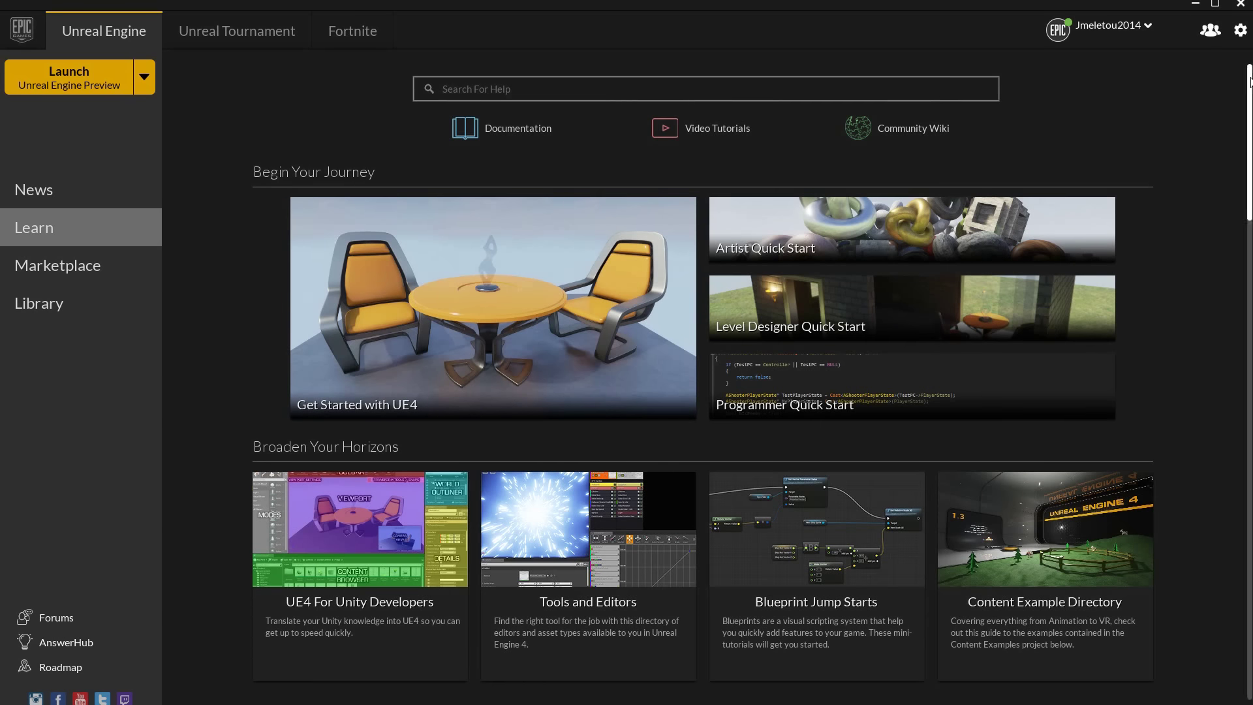
scroll(1250, 81, "down", 1)
mouse_move(1249, 85)
left_mouse_down()
mouse_move(1249, 360)
mouse_move(1249, 78)
left_mouse_up()
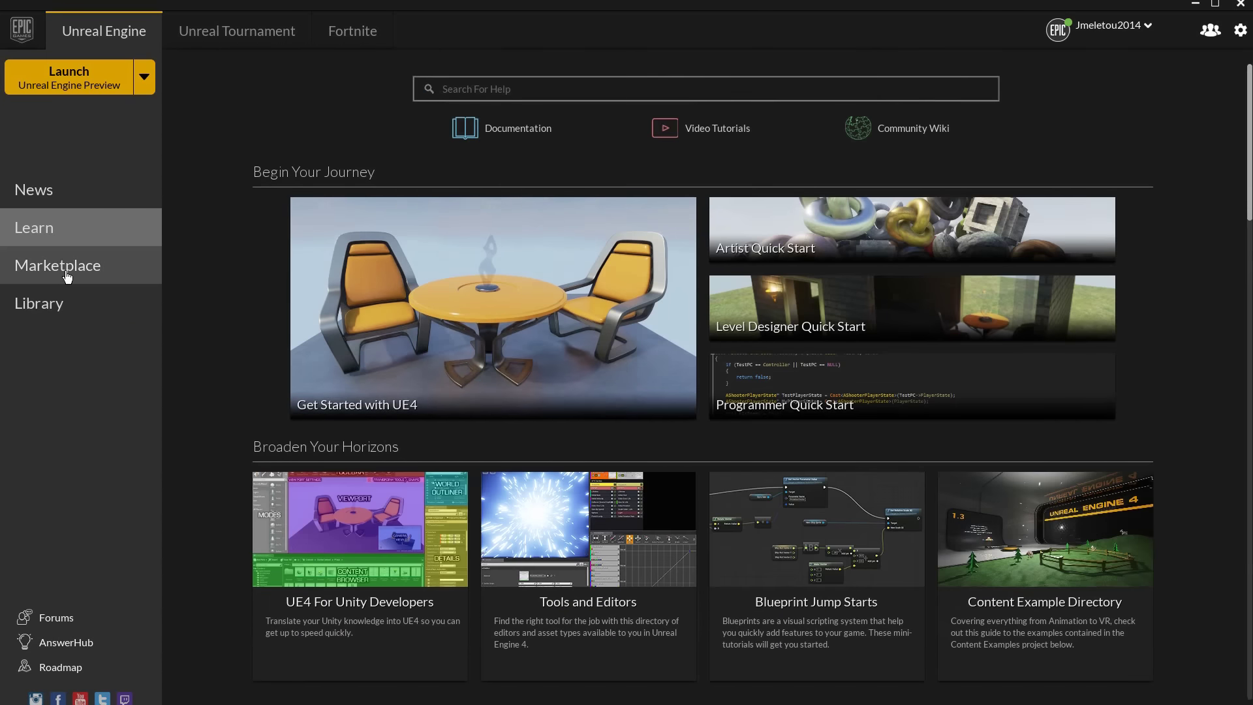
Step: Open the Tropical Forest Marketplace page and cycle through its screenshots
left_click(84, 276)
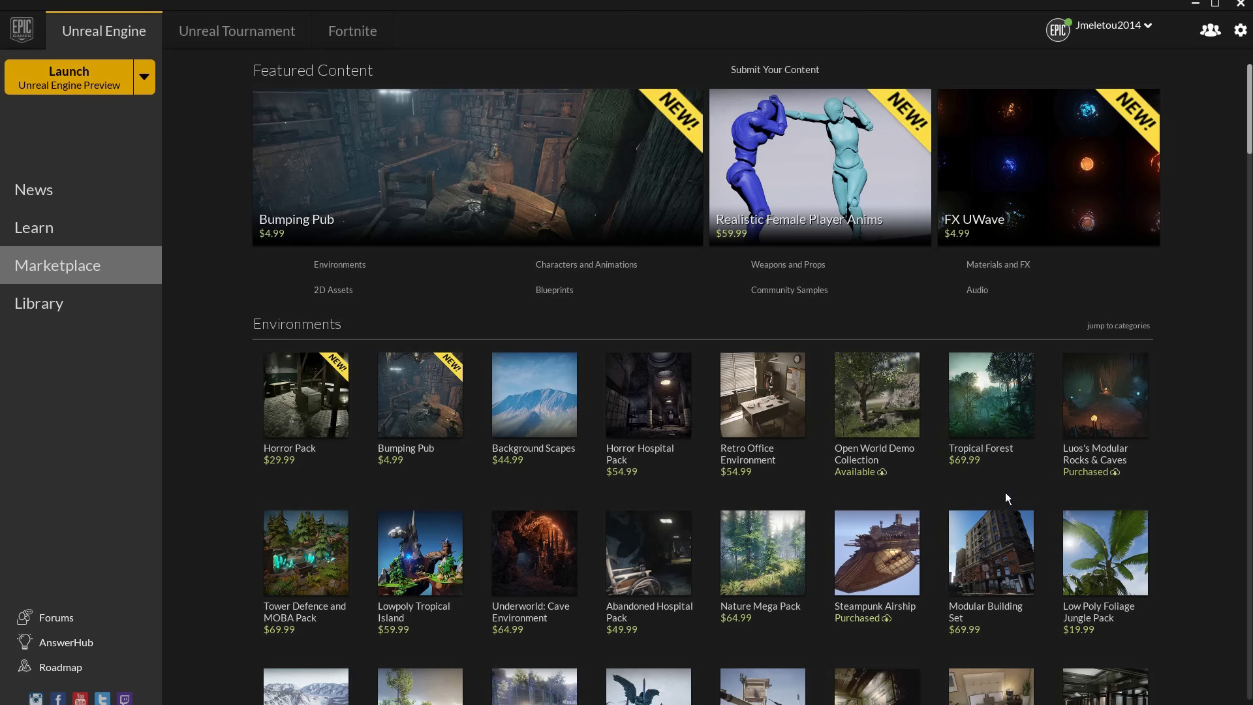
left_click(1007, 415)
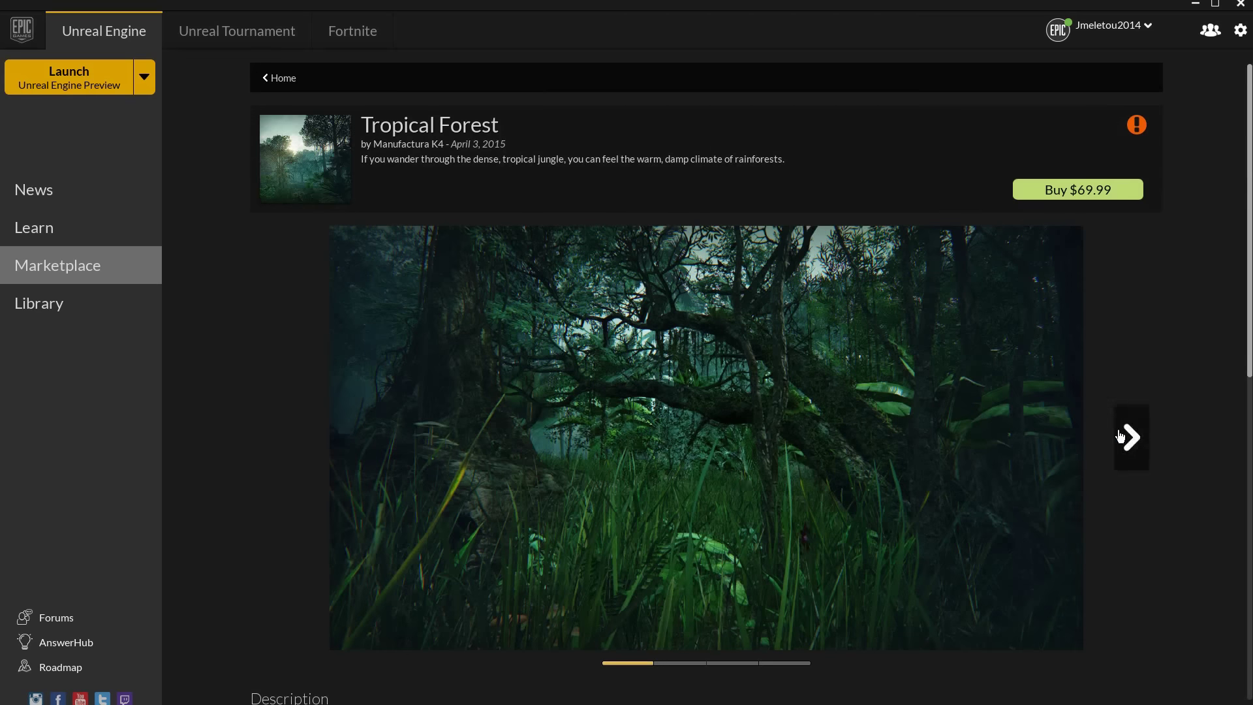
left_click(1133, 439)
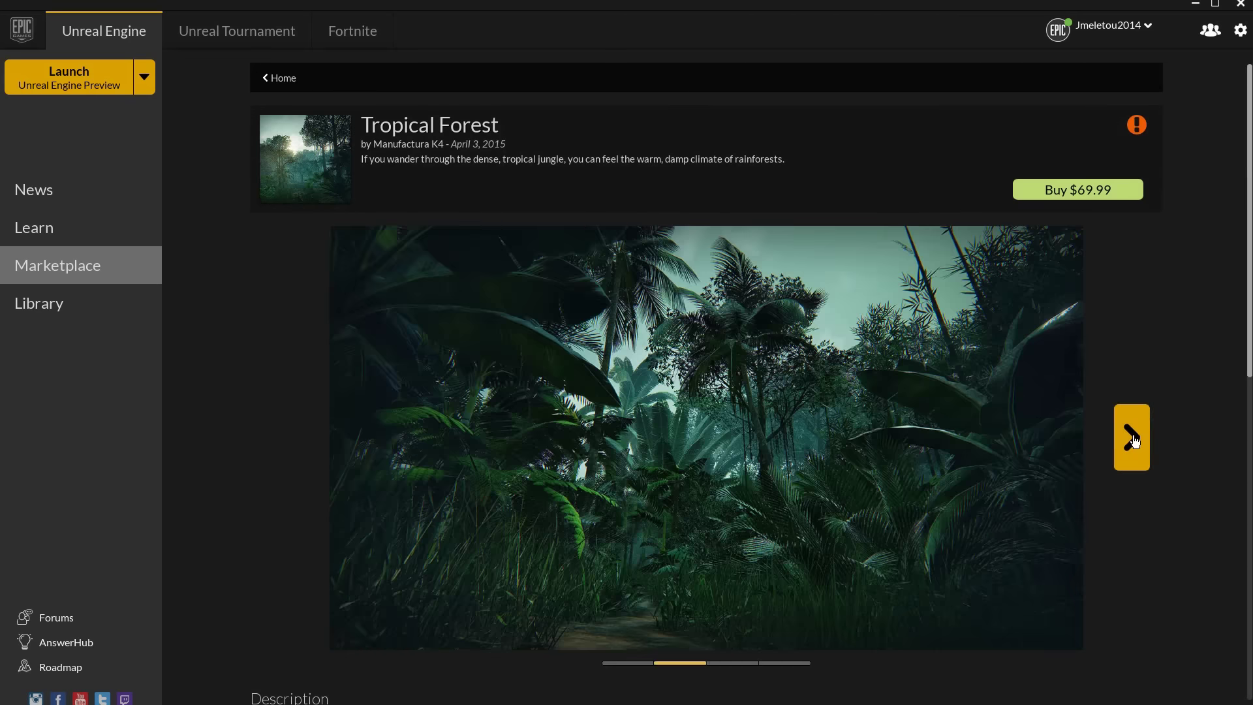
left_click(1133, 440)
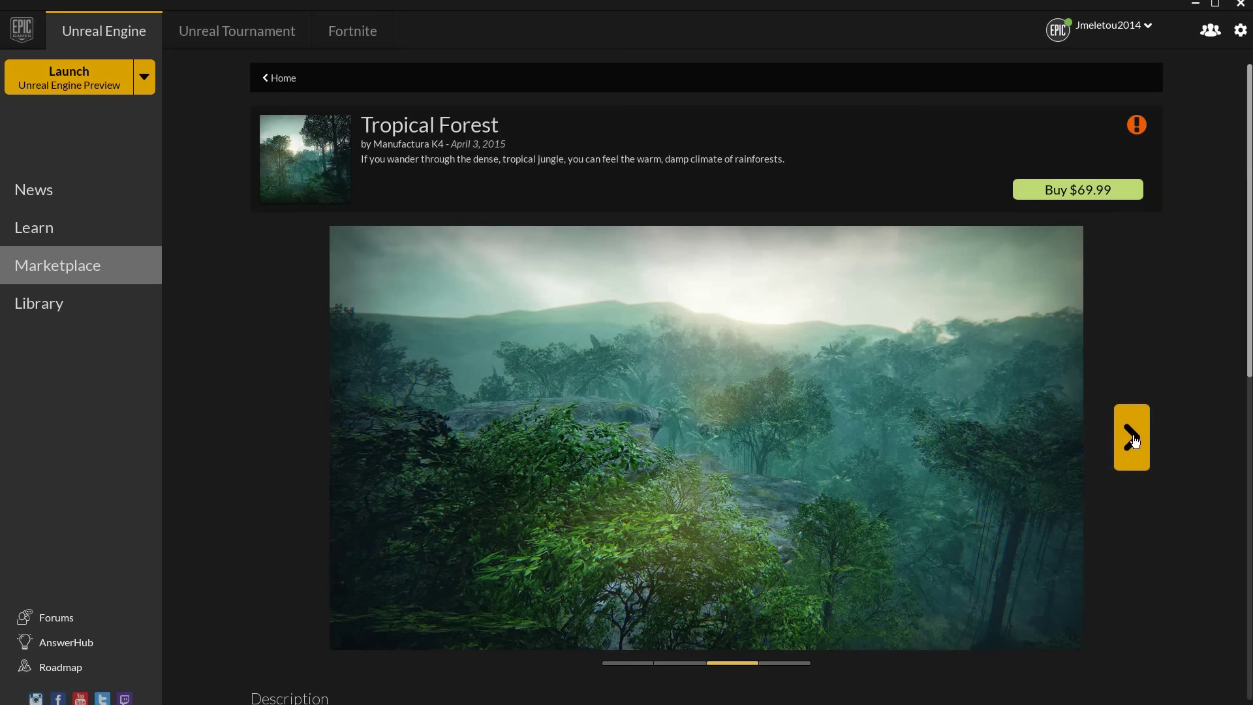
left_click(1133, 440)
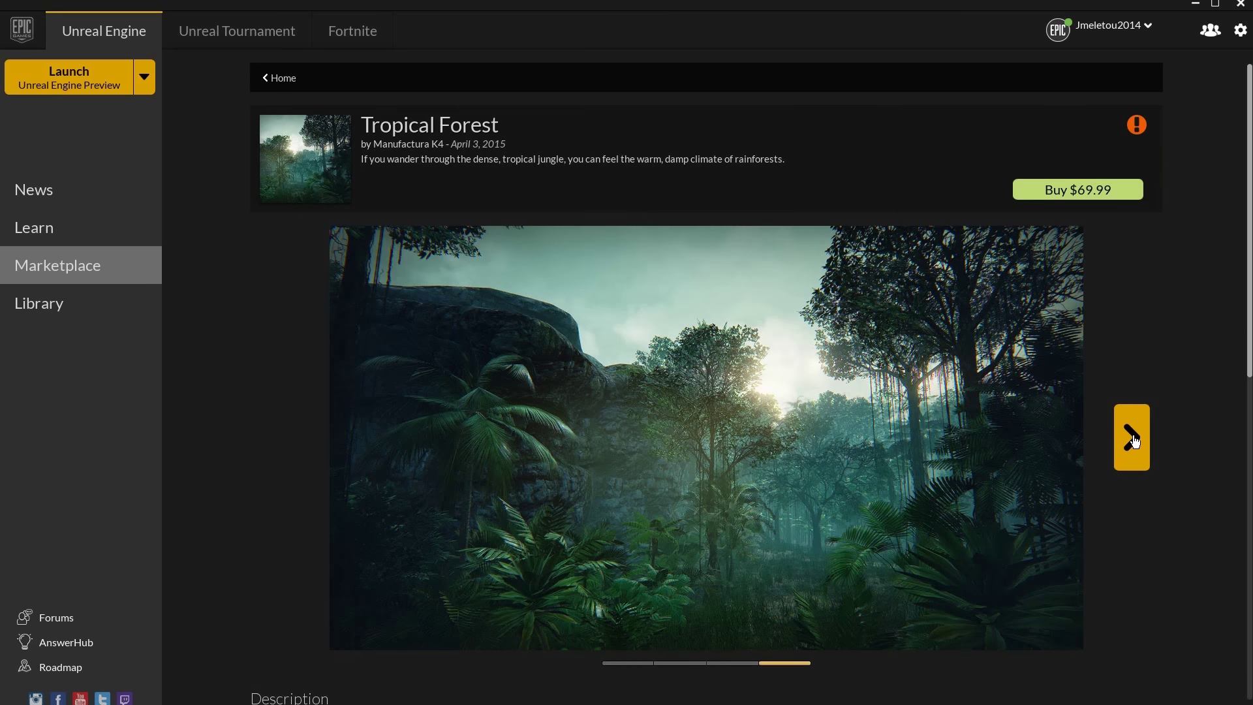
left_click(1132, 440)
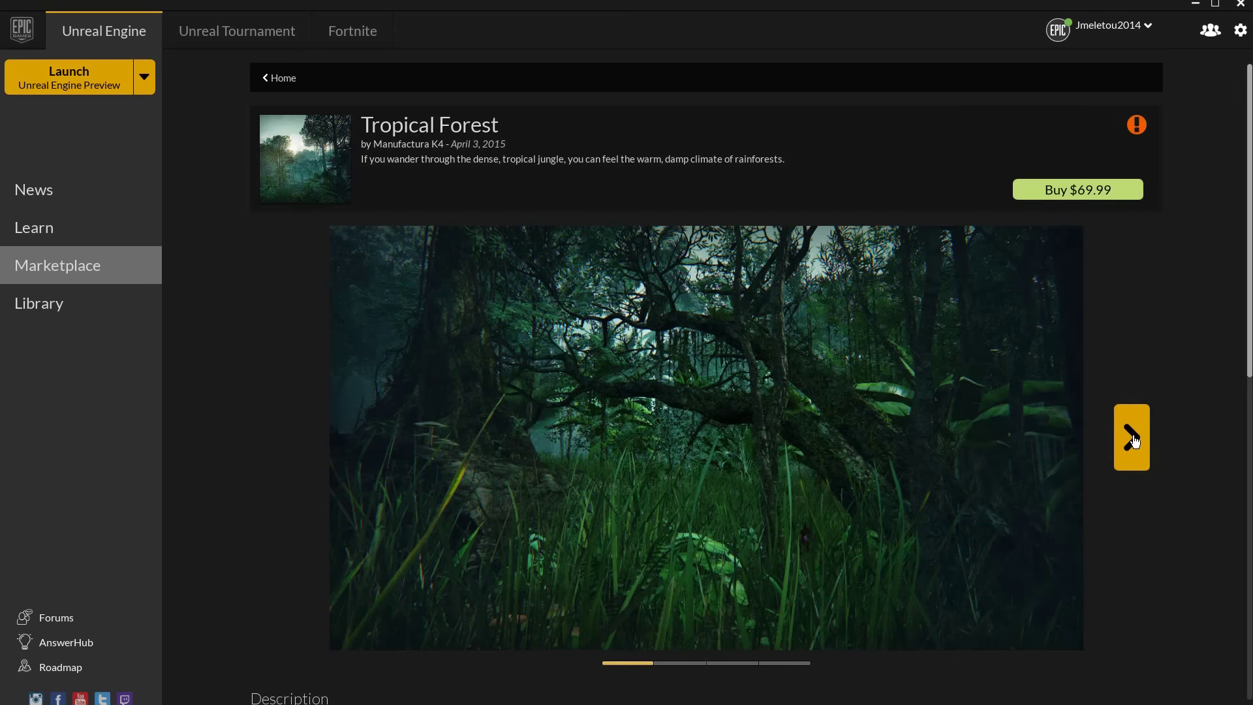
left_click(1133, 440)
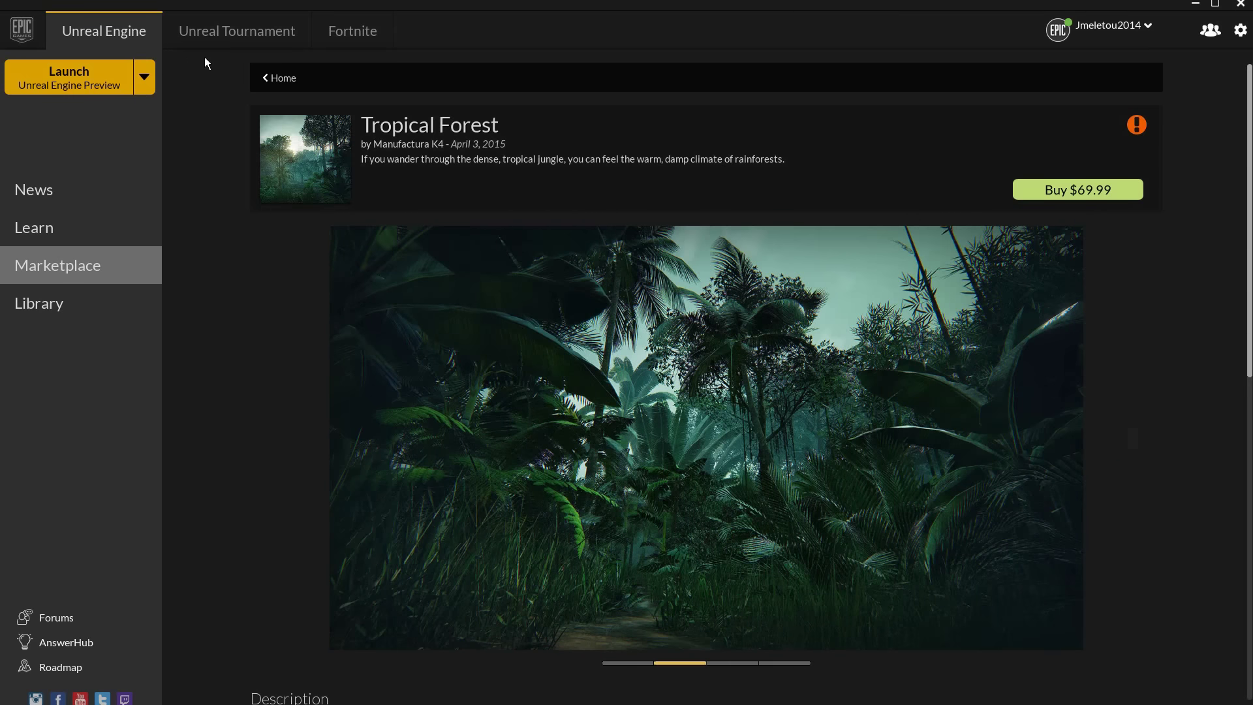
Step: Browse all six Underworld: Cave Environment screenshots, then return to the Environments grid
left_click(283, 79)
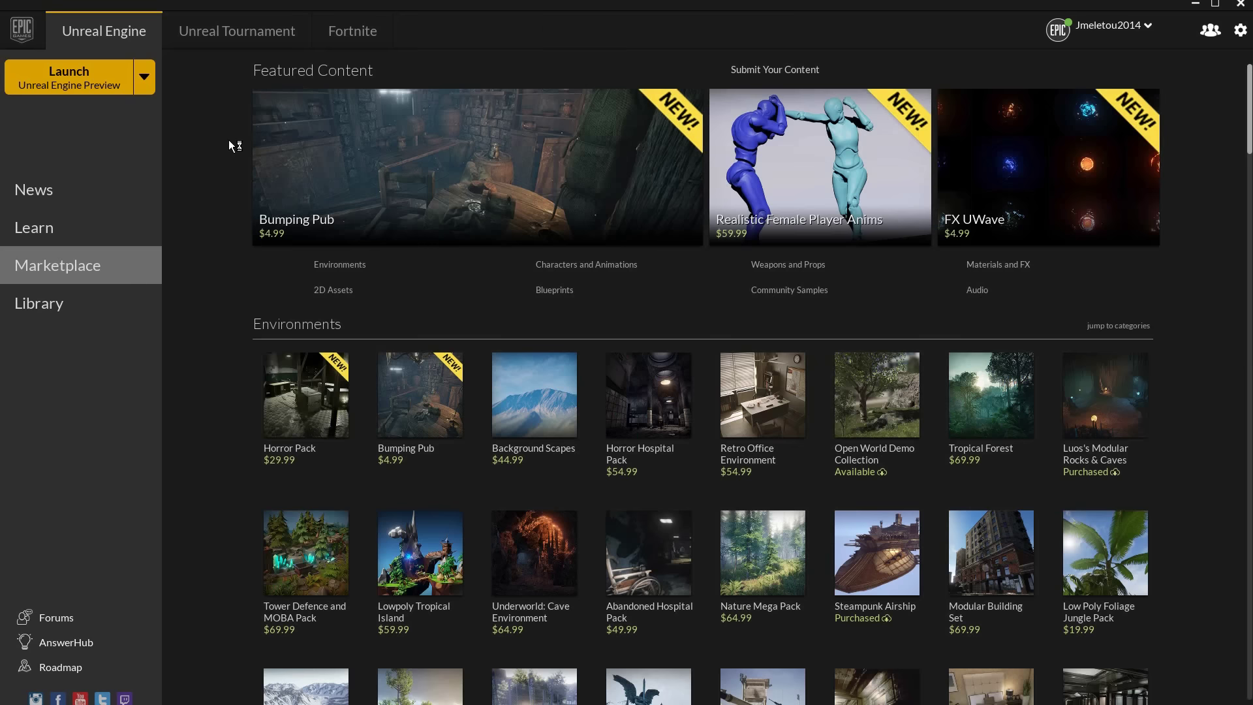
scroll(257, 323, "down", 2)
scroll(211, 334, "down", 4)
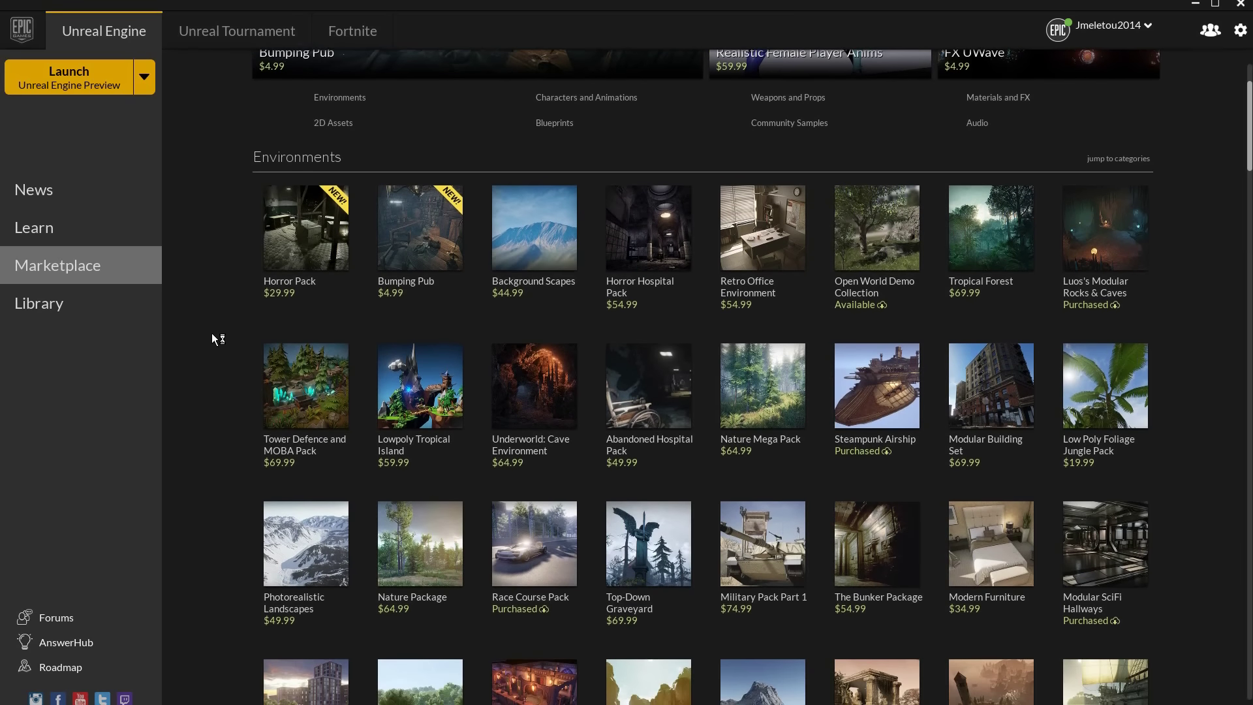
left_click(531, 282)
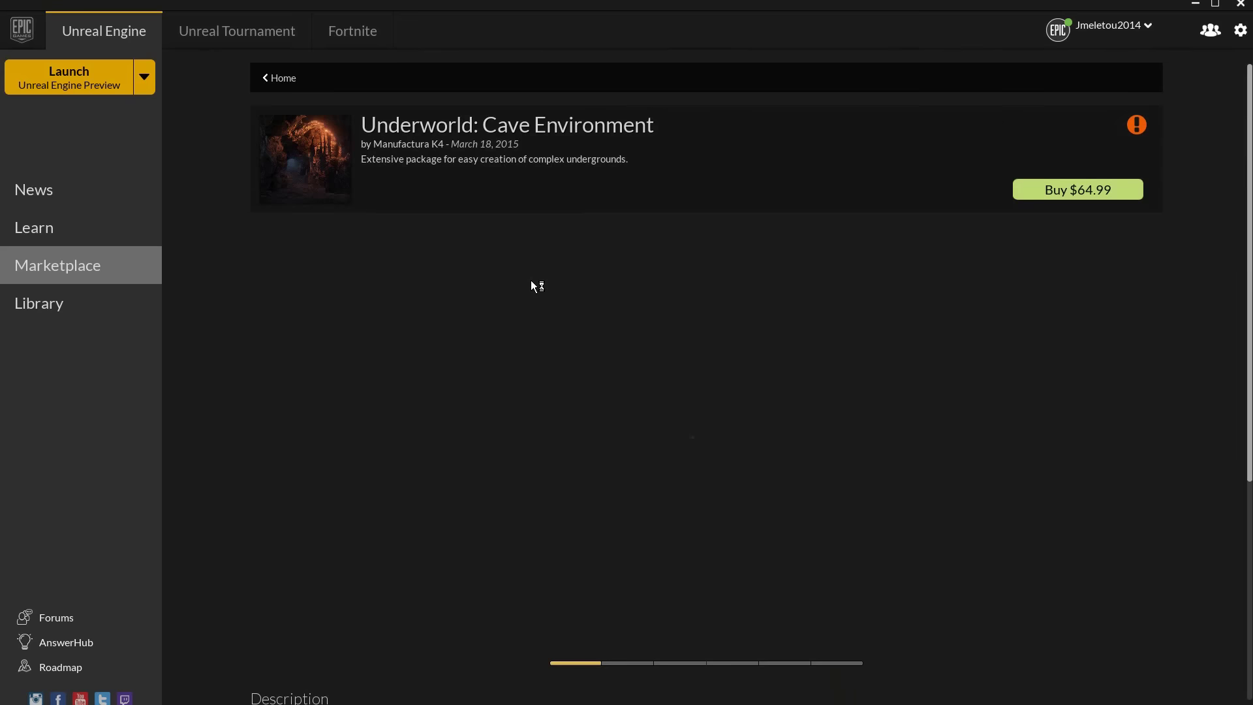
left_click(1132, 437)
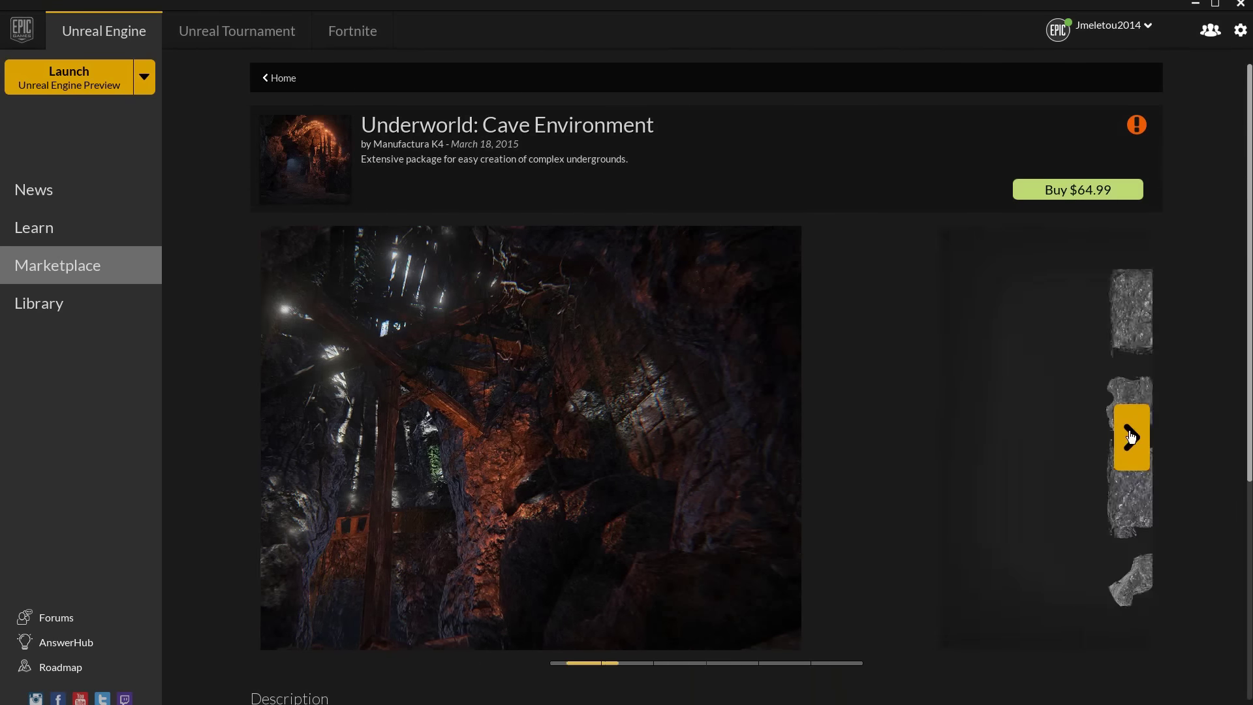
left_click(1133, 442)
left_click(1133, 443)
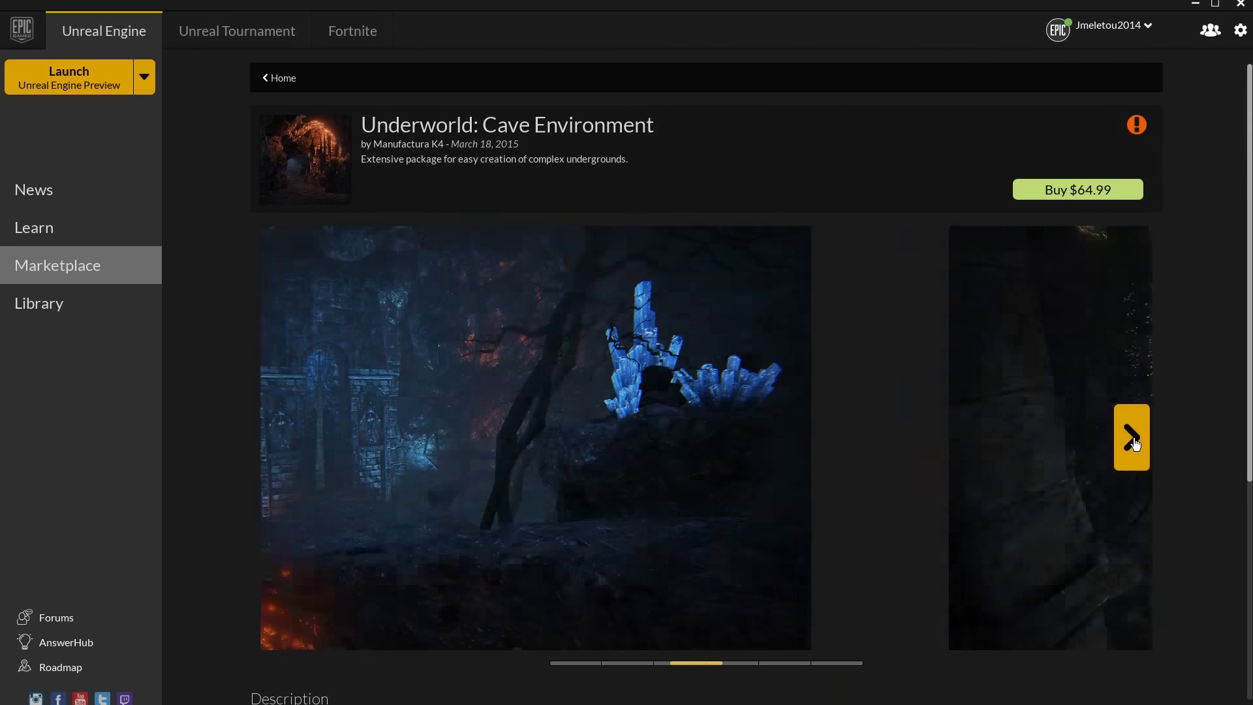
left_click(1133, 443)
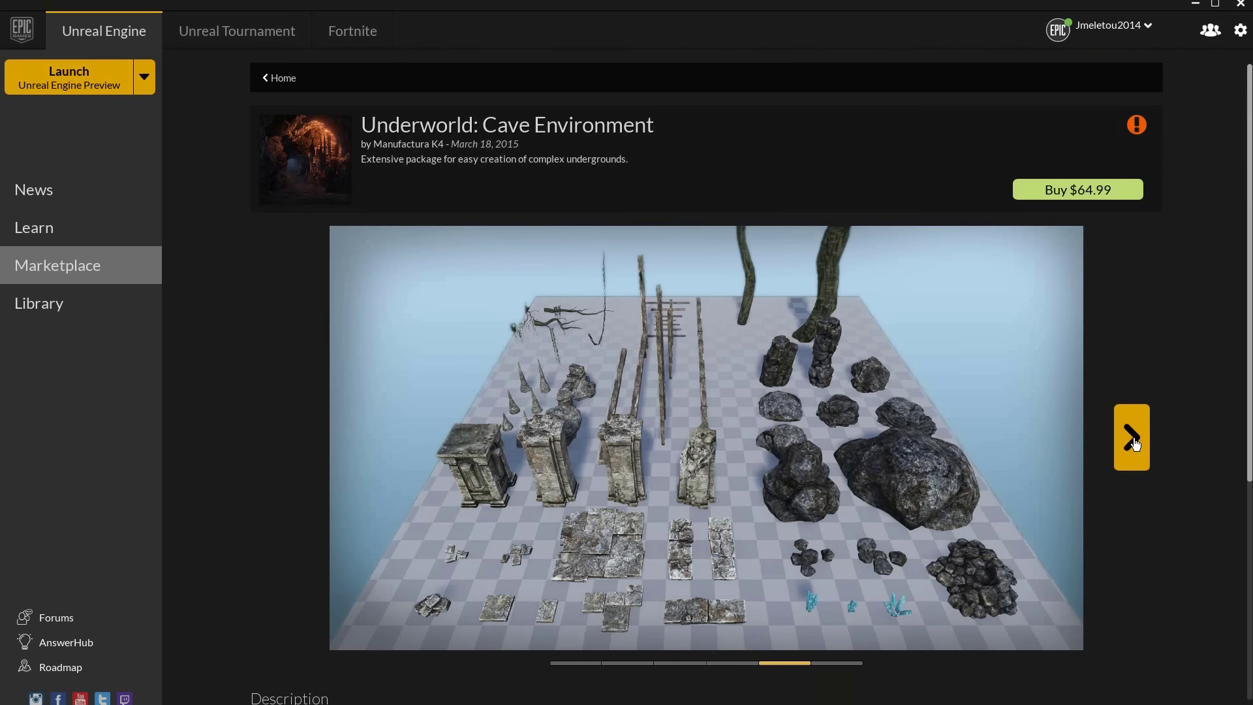
left_click(1133, 442)
left_click(1134, 443)
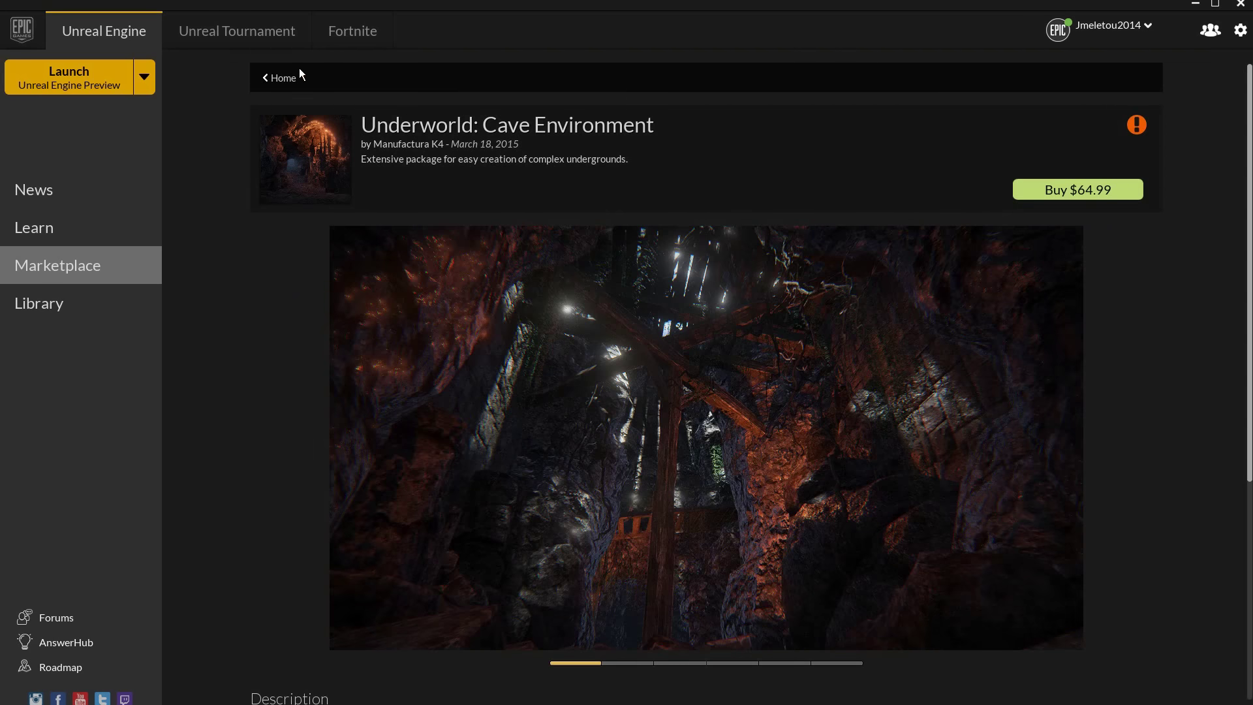
left_click(283, 78)
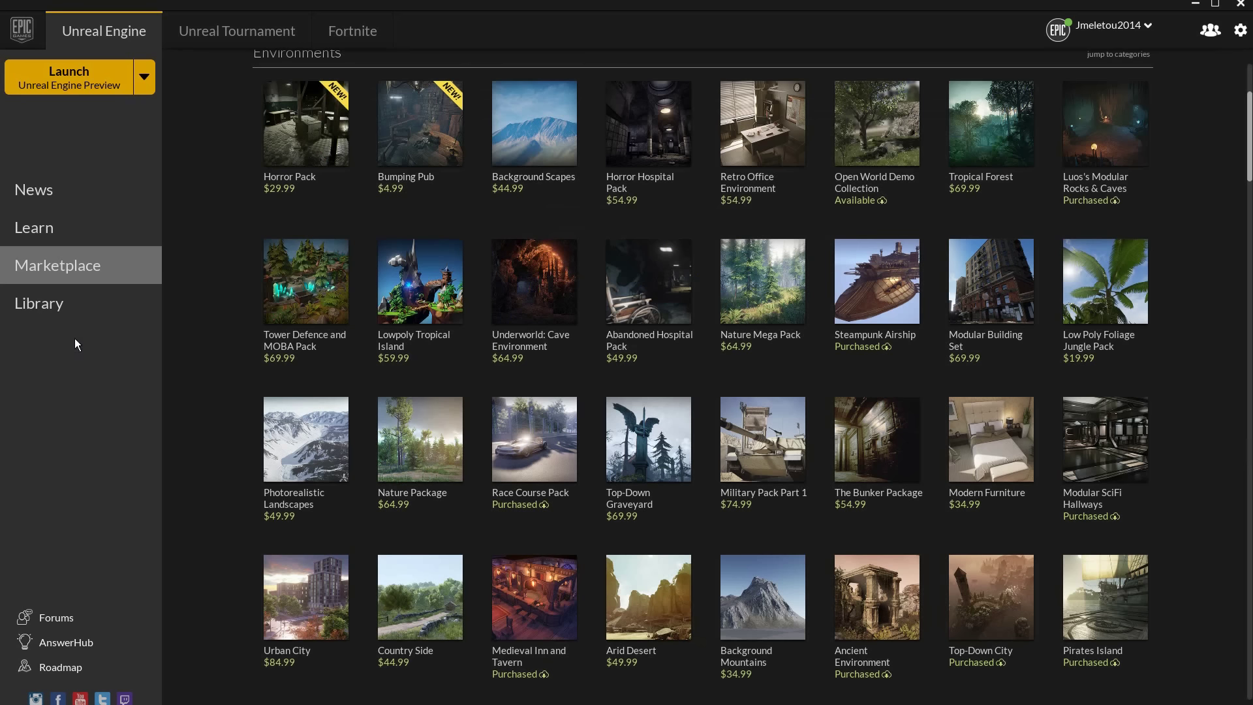
Step: Go to the launcher's Library page to start the engine
left_click(65, 312)
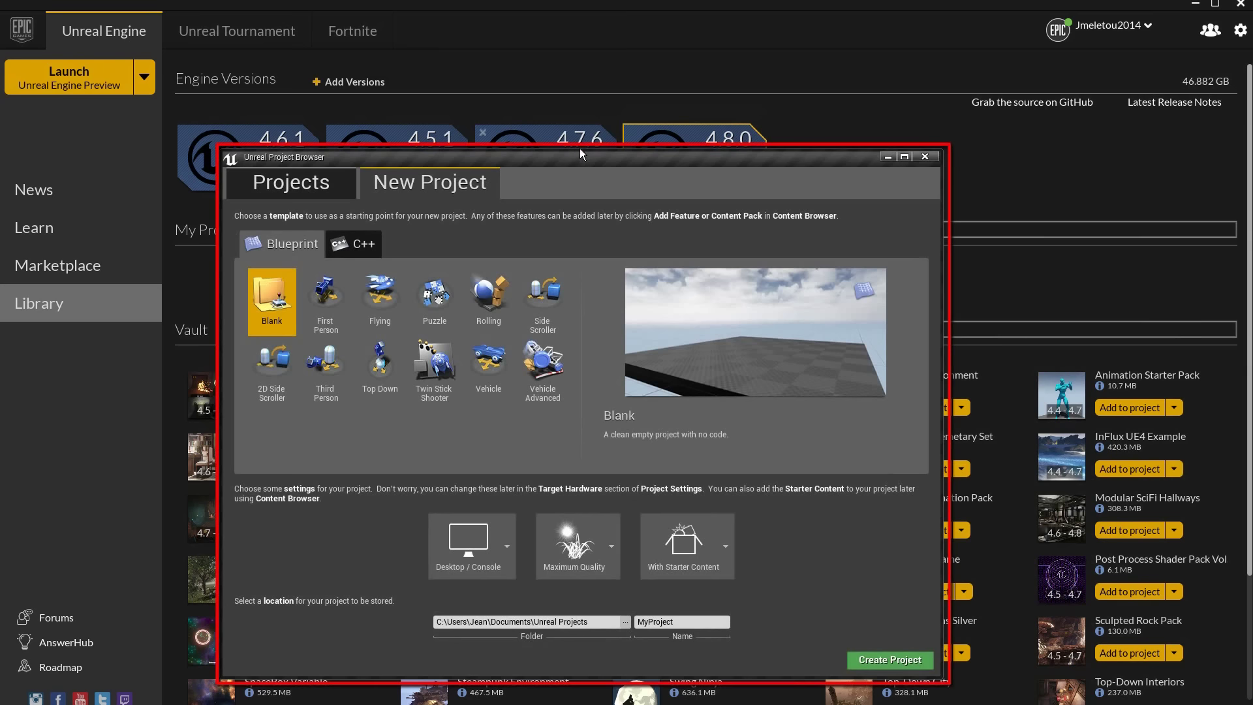
Step: Preview the Blueprint templates from First Person through Top Down, then select Blank
left_click_drag(570, 159, 647, 129)
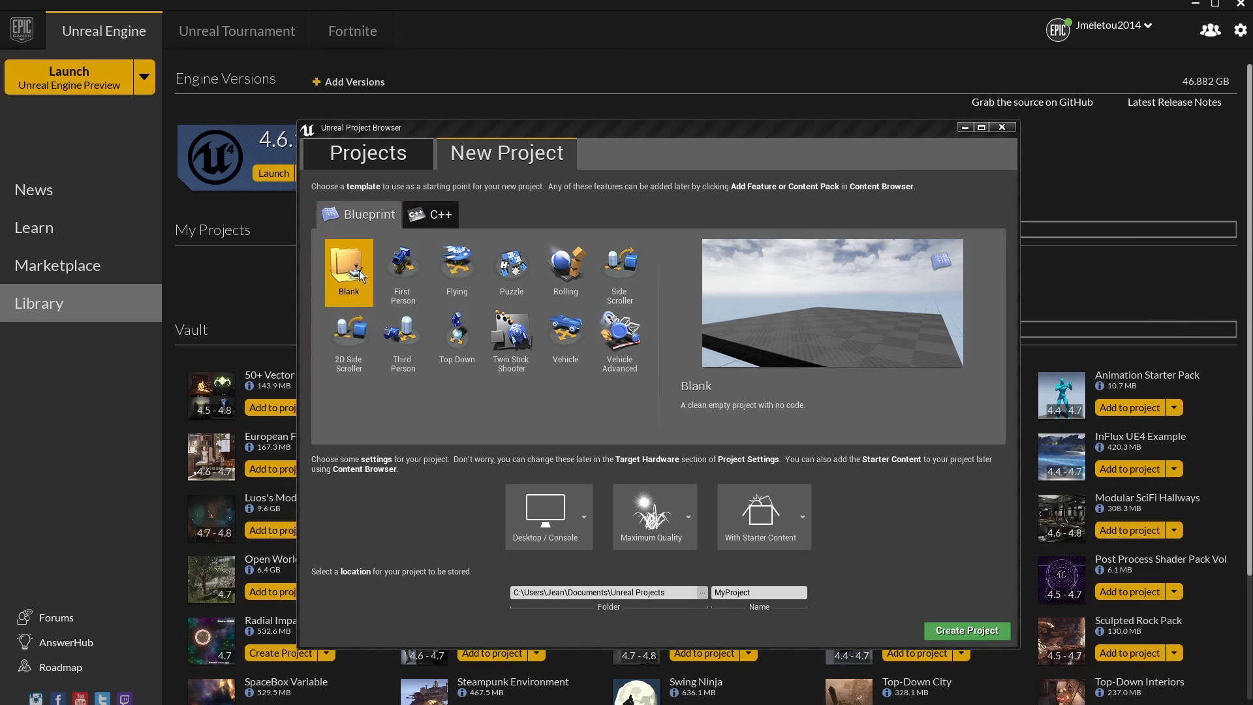
left_click(403, 269)
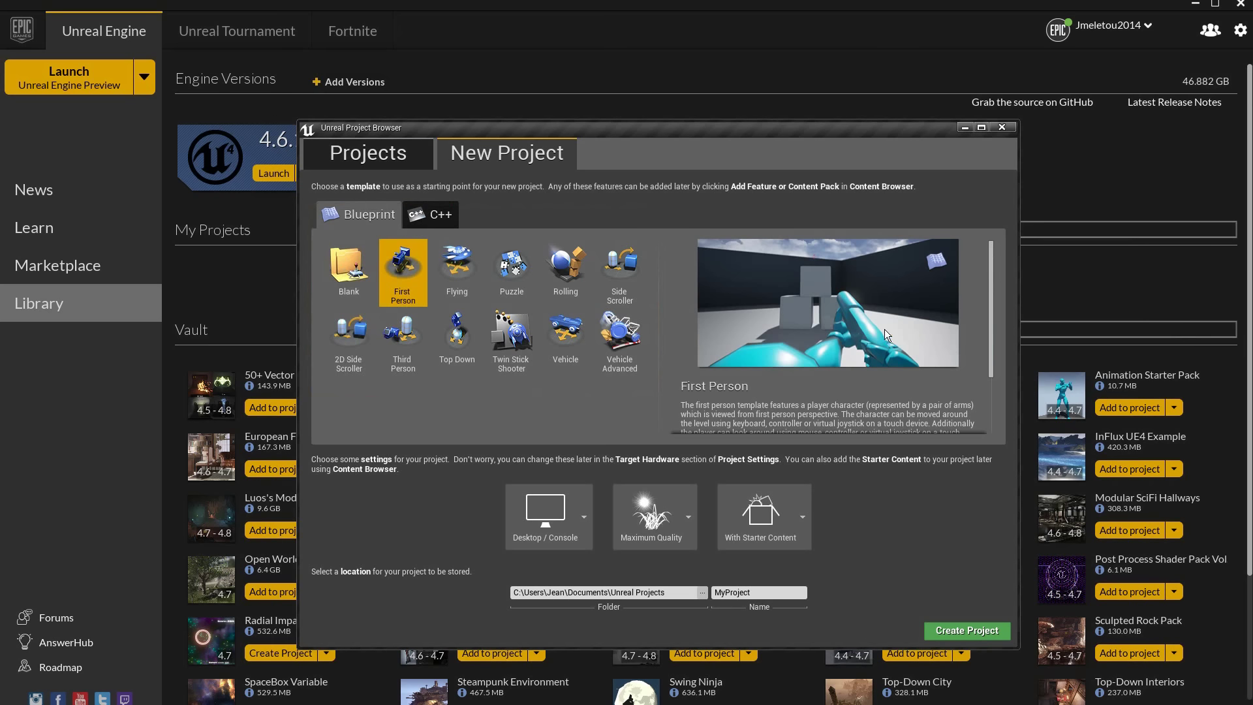
left_click(410, 346)
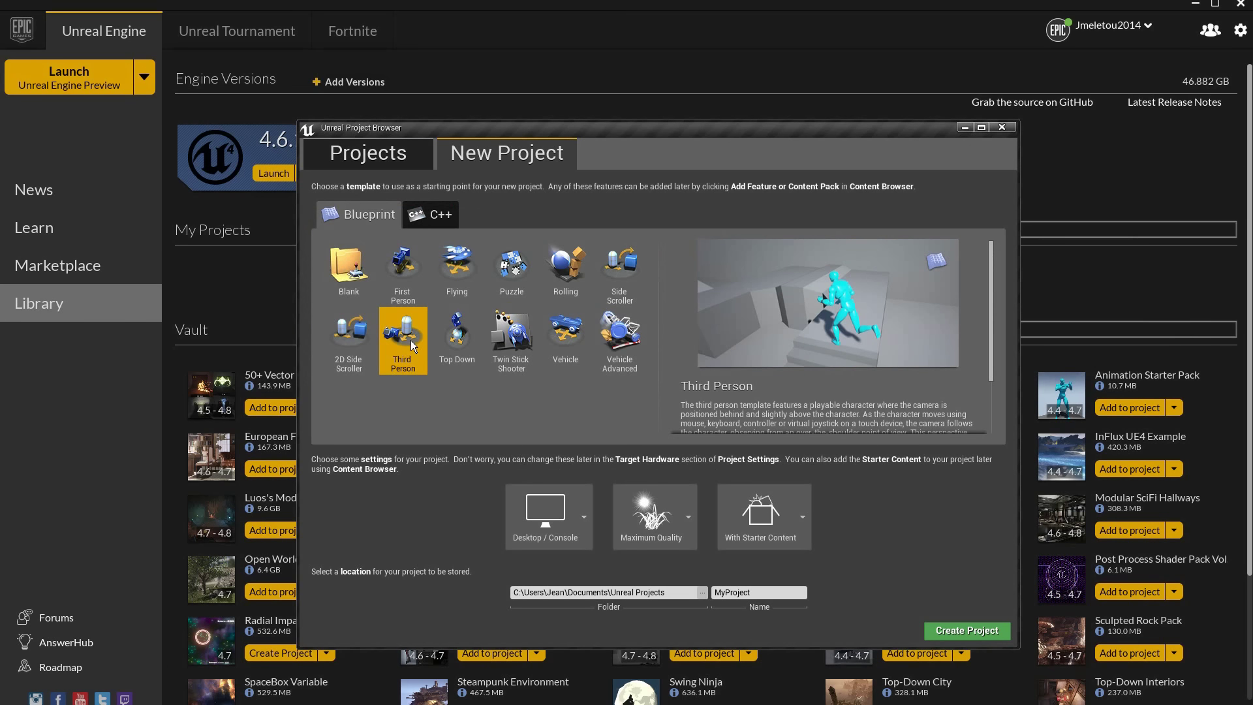
left_click(459, 267)
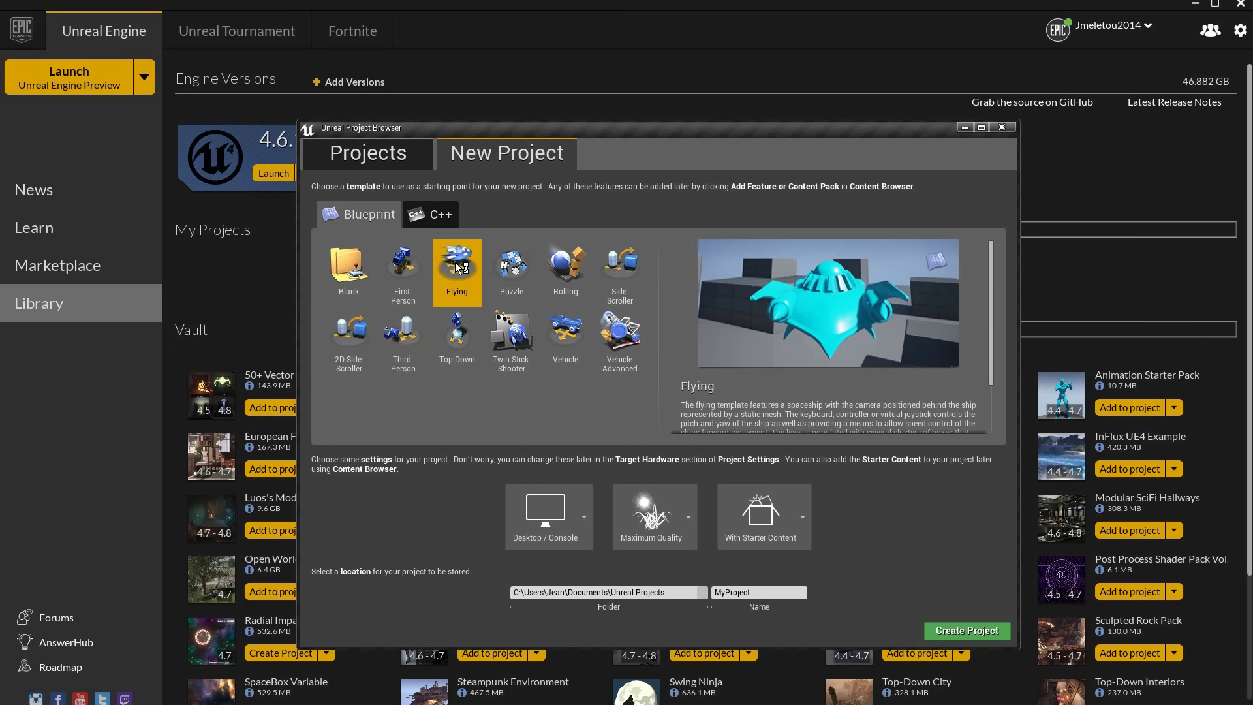
left_click(515, 268)
left_click(625, 263)
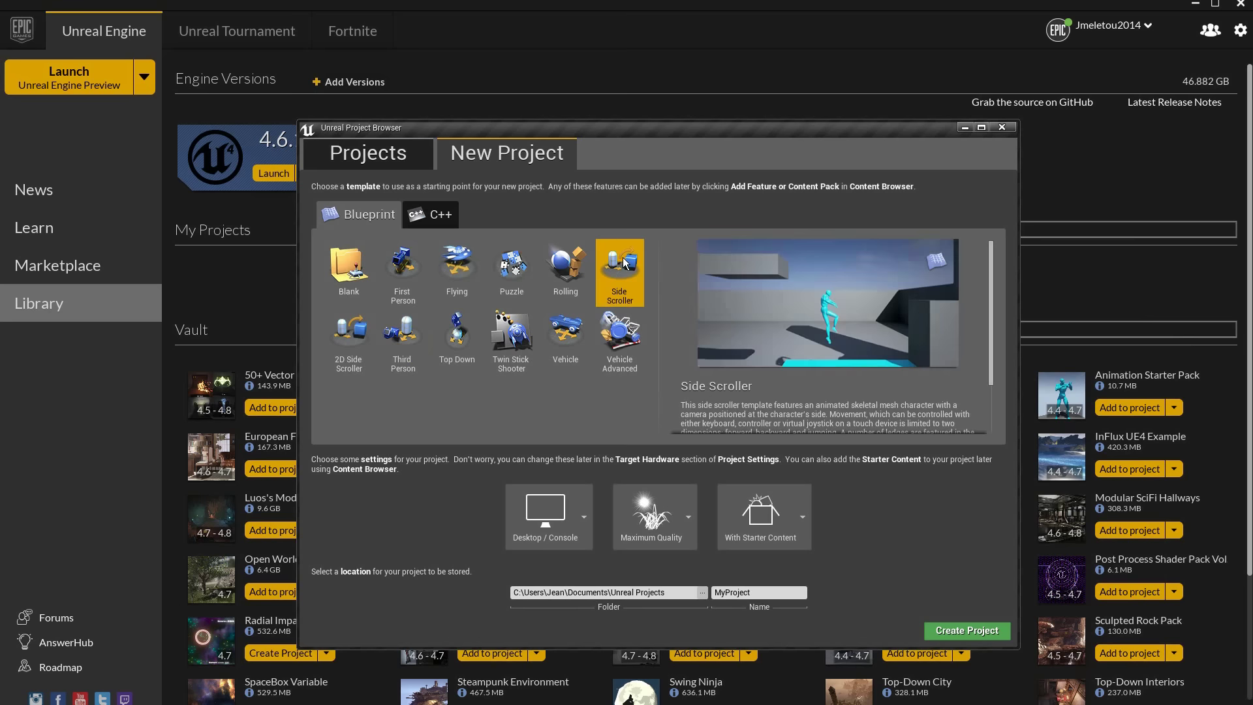
left_click(623, 333)
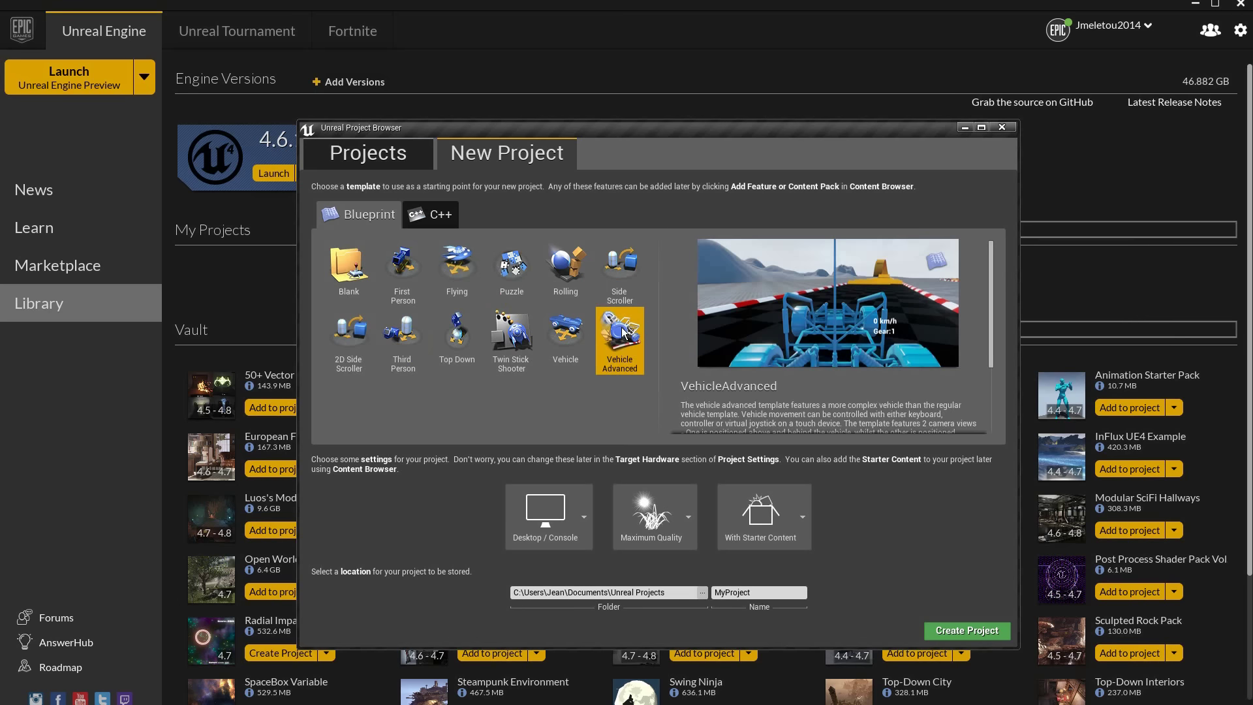
left_click(565, 332)
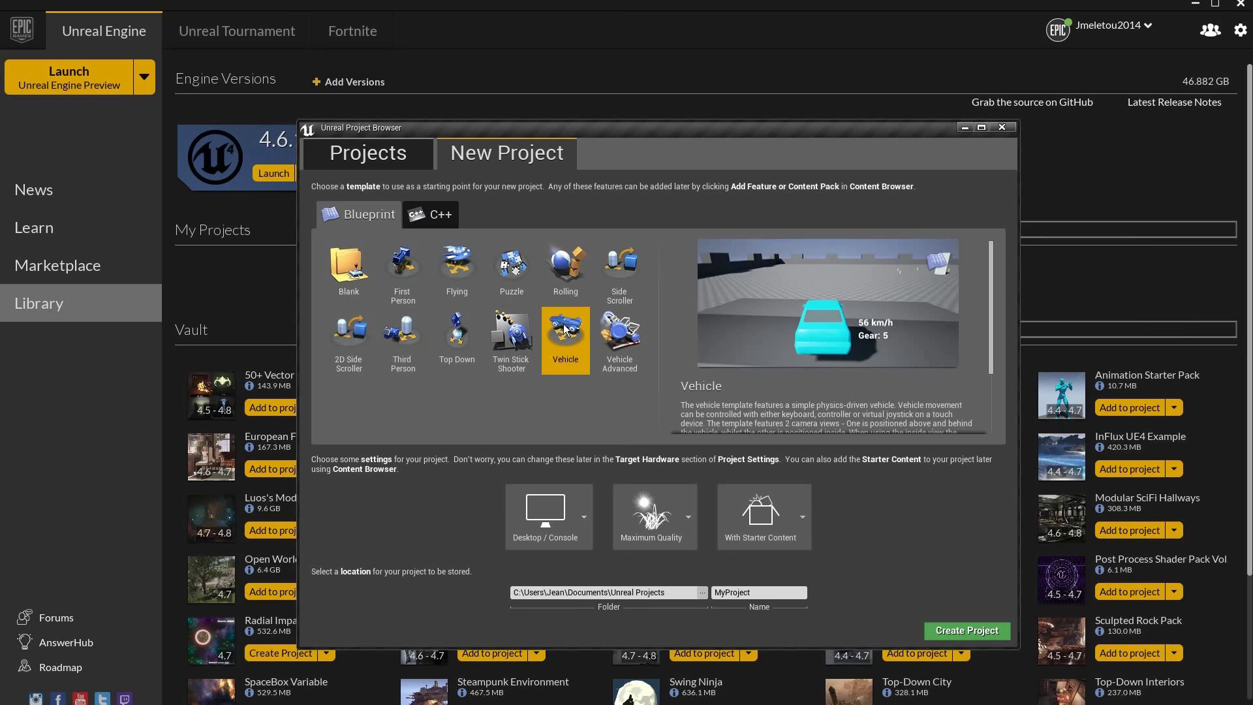
left_click(515, 338)
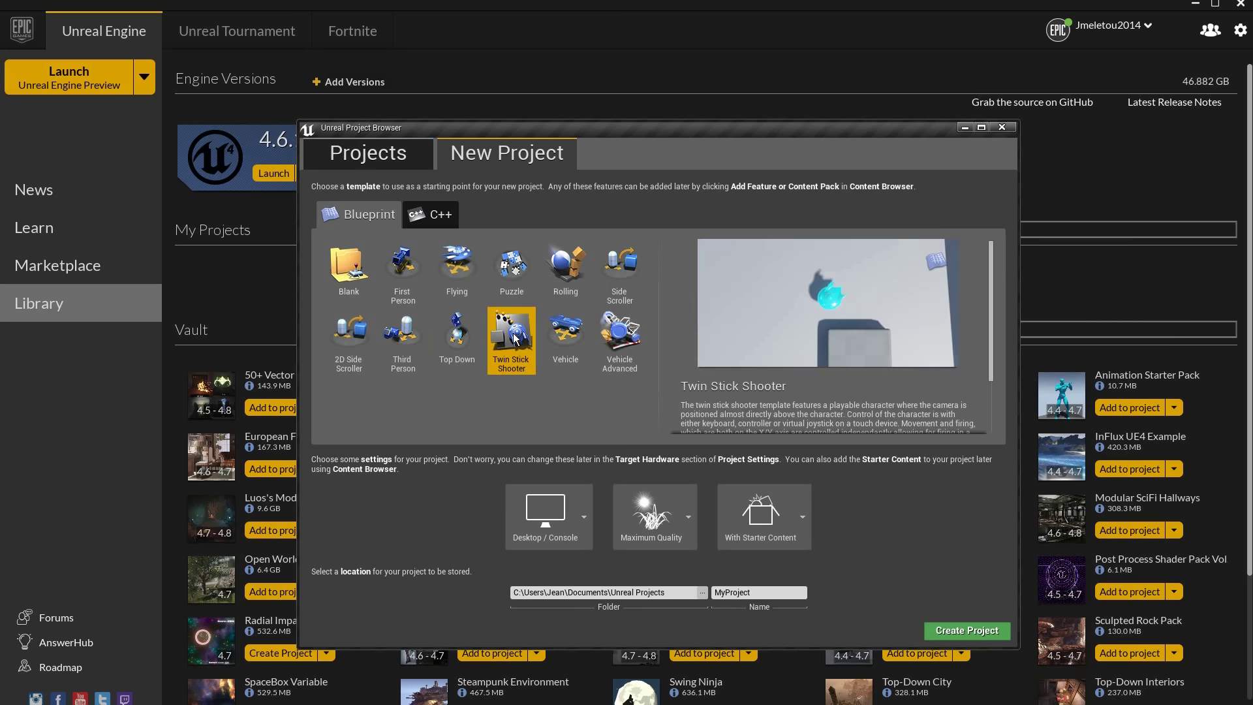
left_click(465, 346)
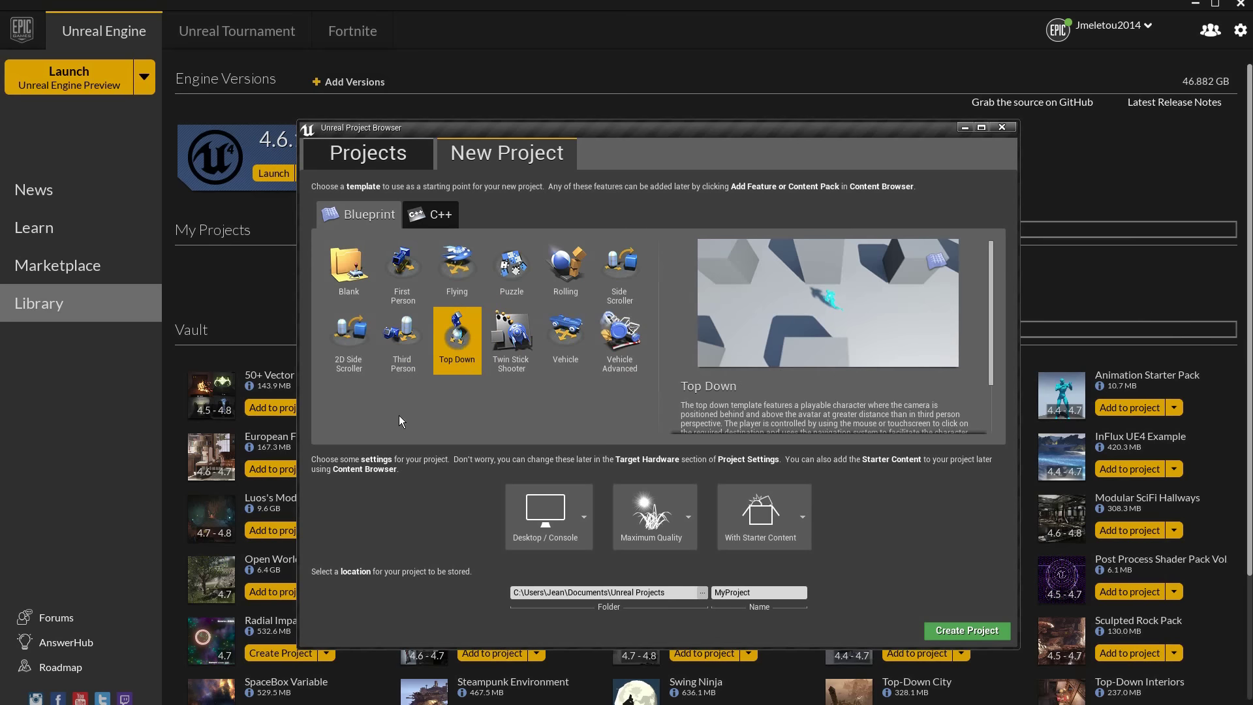
left_click(356, 271)
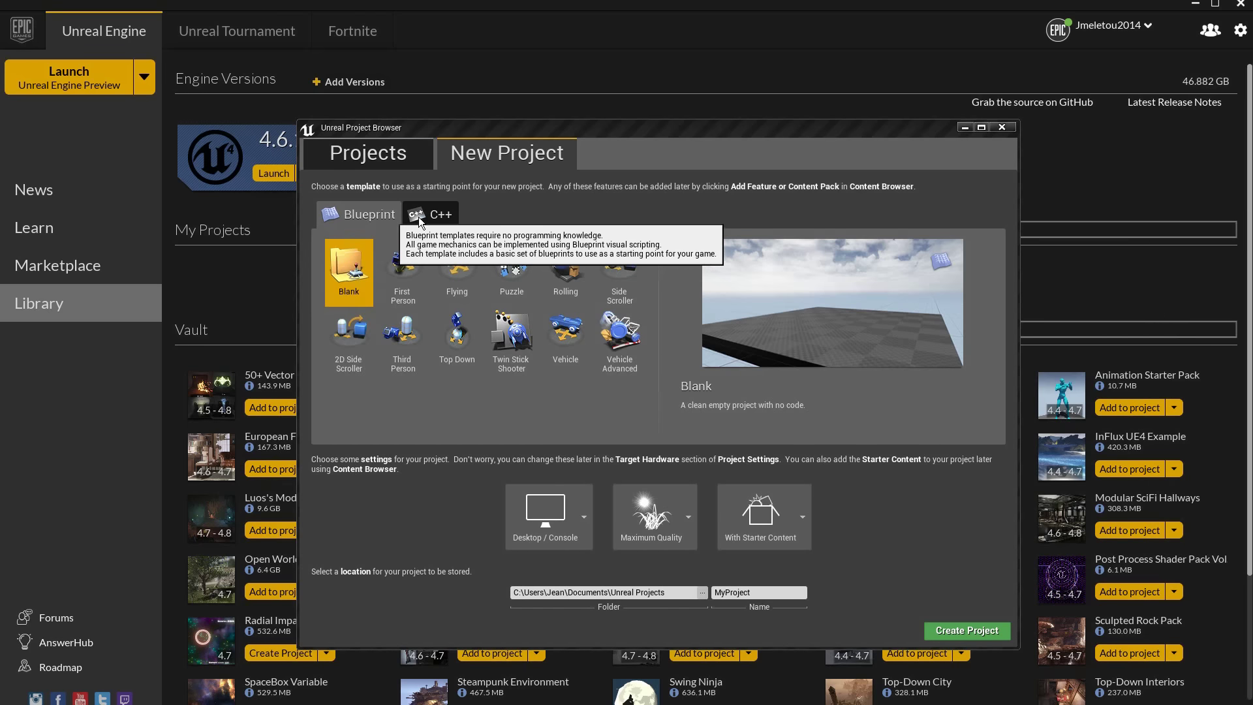
left_click(437, 219)
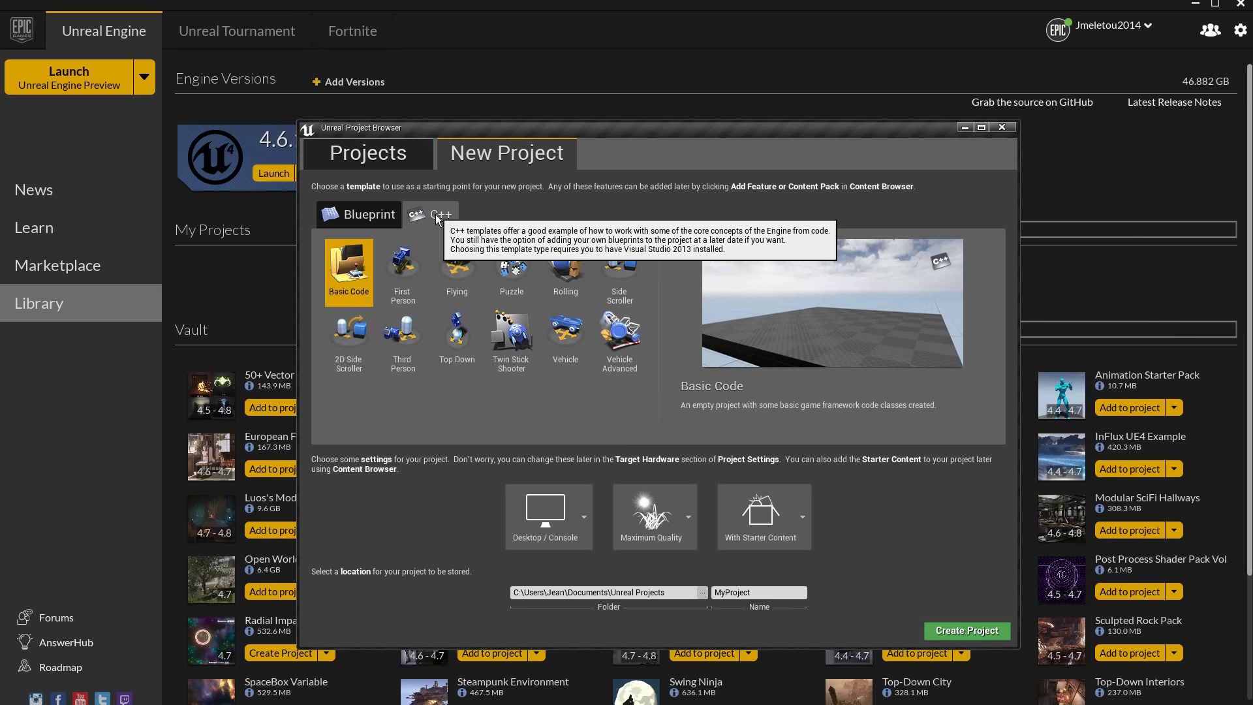
left_click(375, 215)
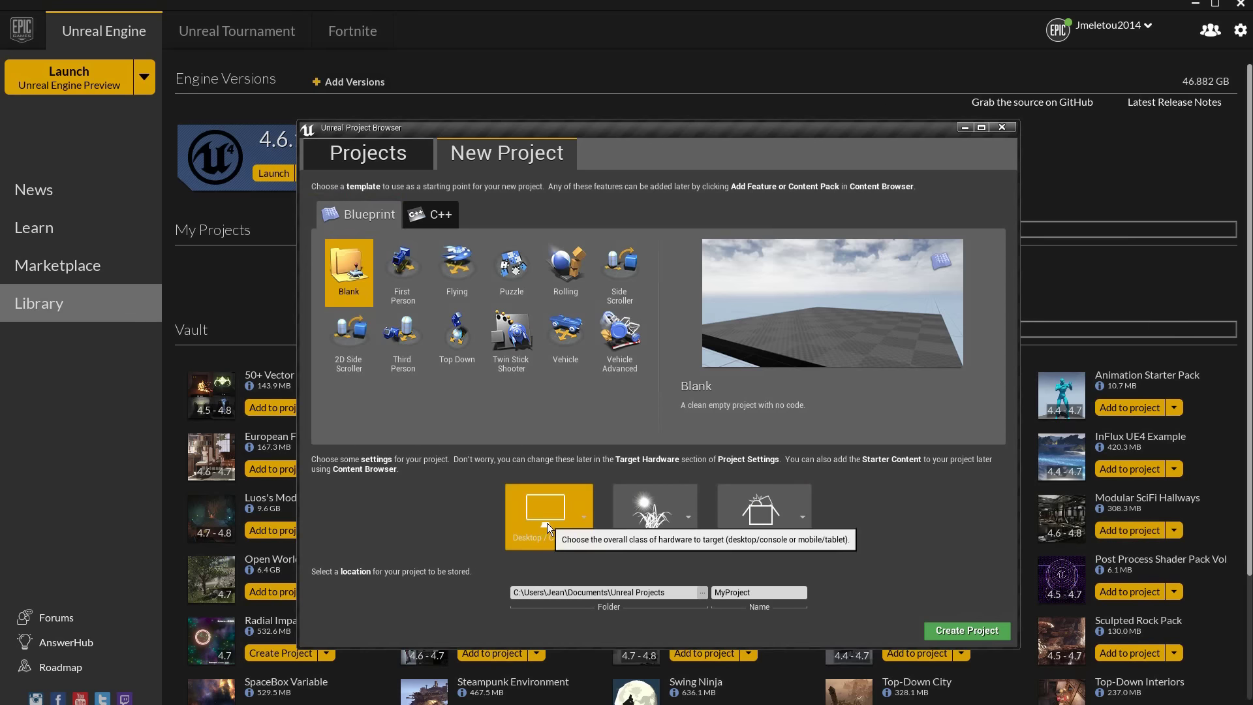
Step: Keep Desktop / Console and With Starter Content, then create the MyProject project
left_click(547, 523)
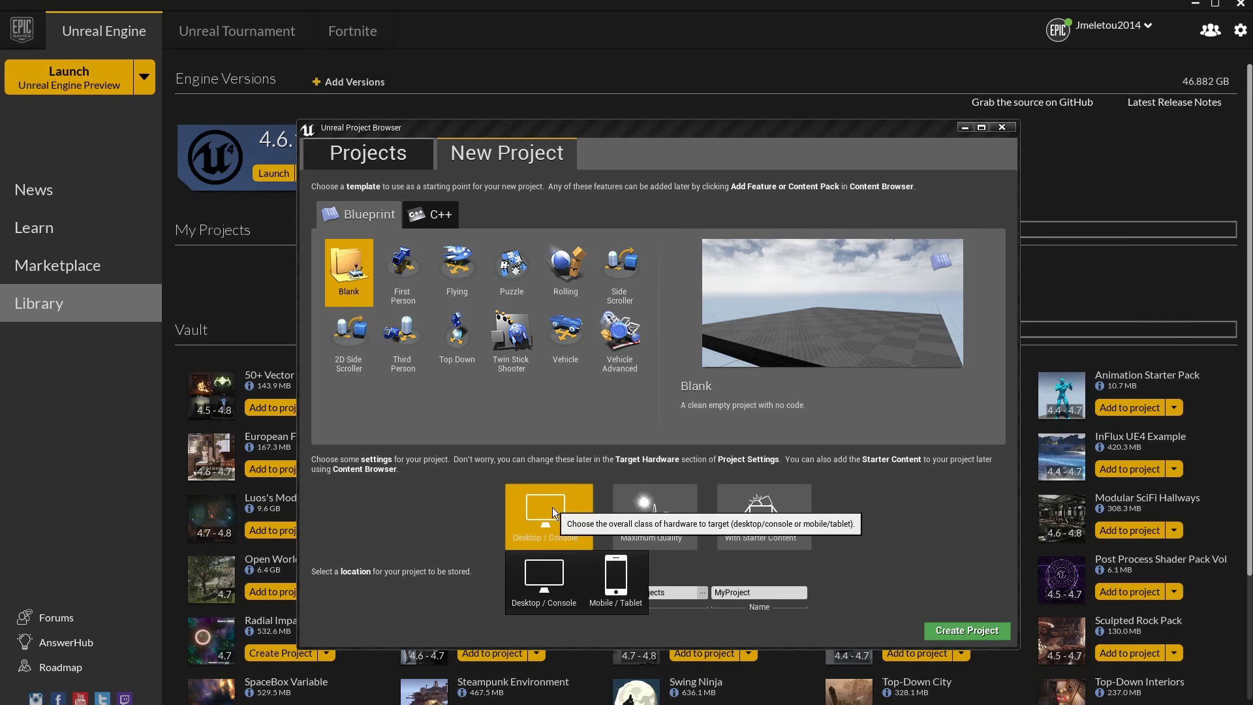
left_click(552, 507)
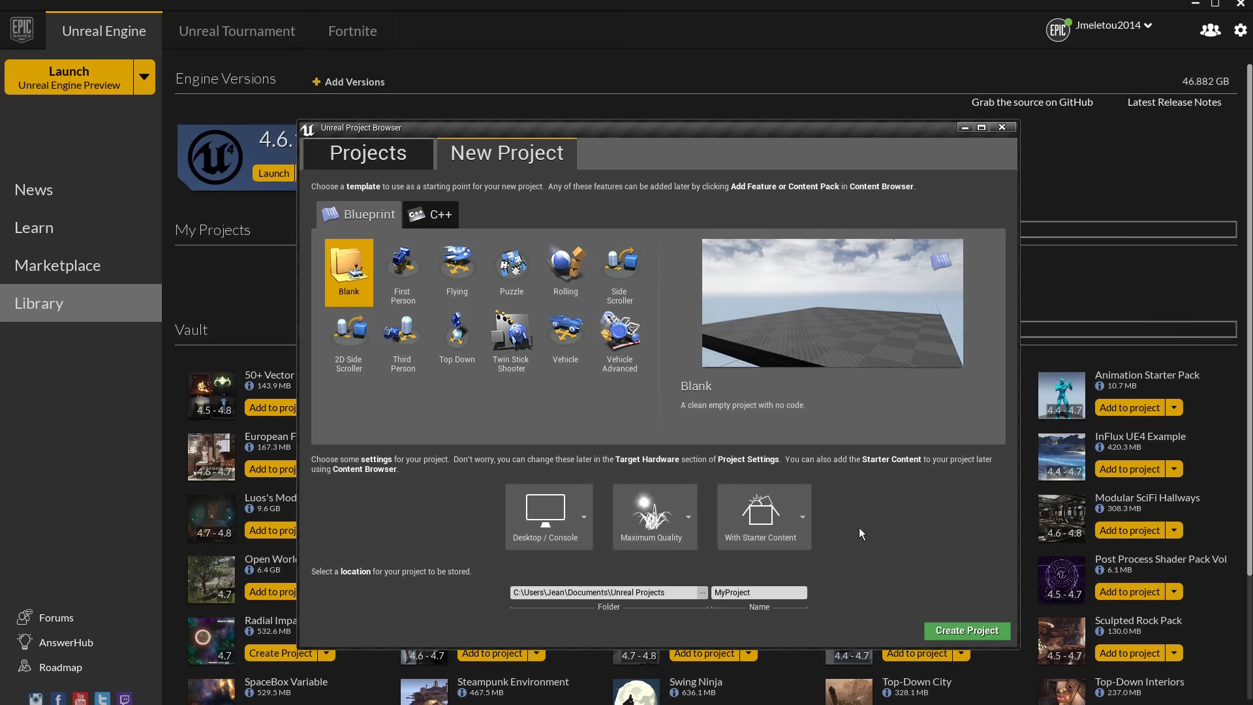
left_click(774, 517)
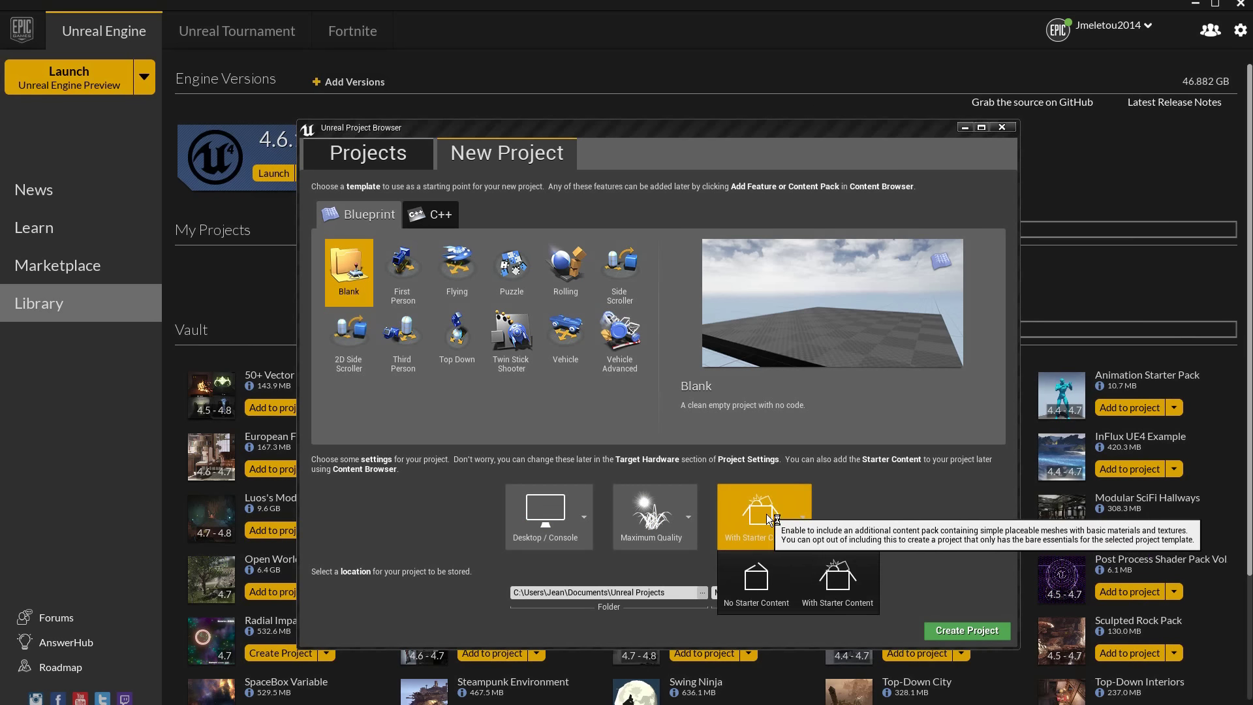
left_click(773, 519)
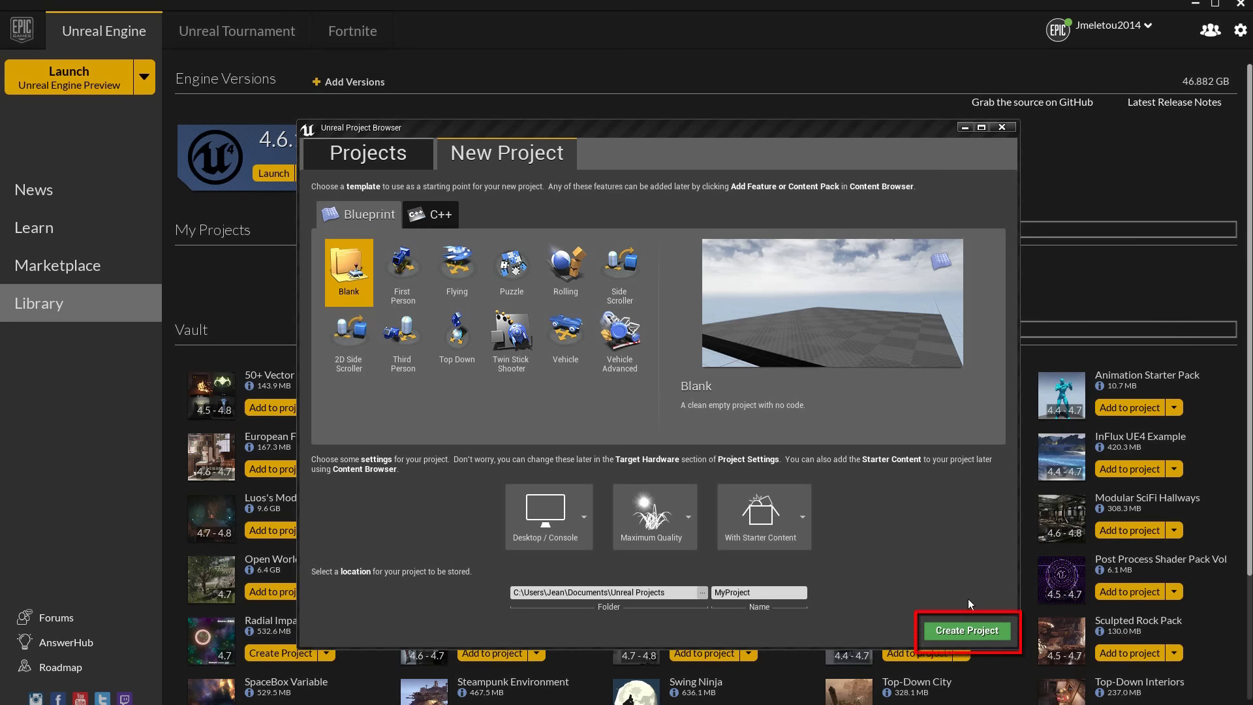
left_click(976, 642)
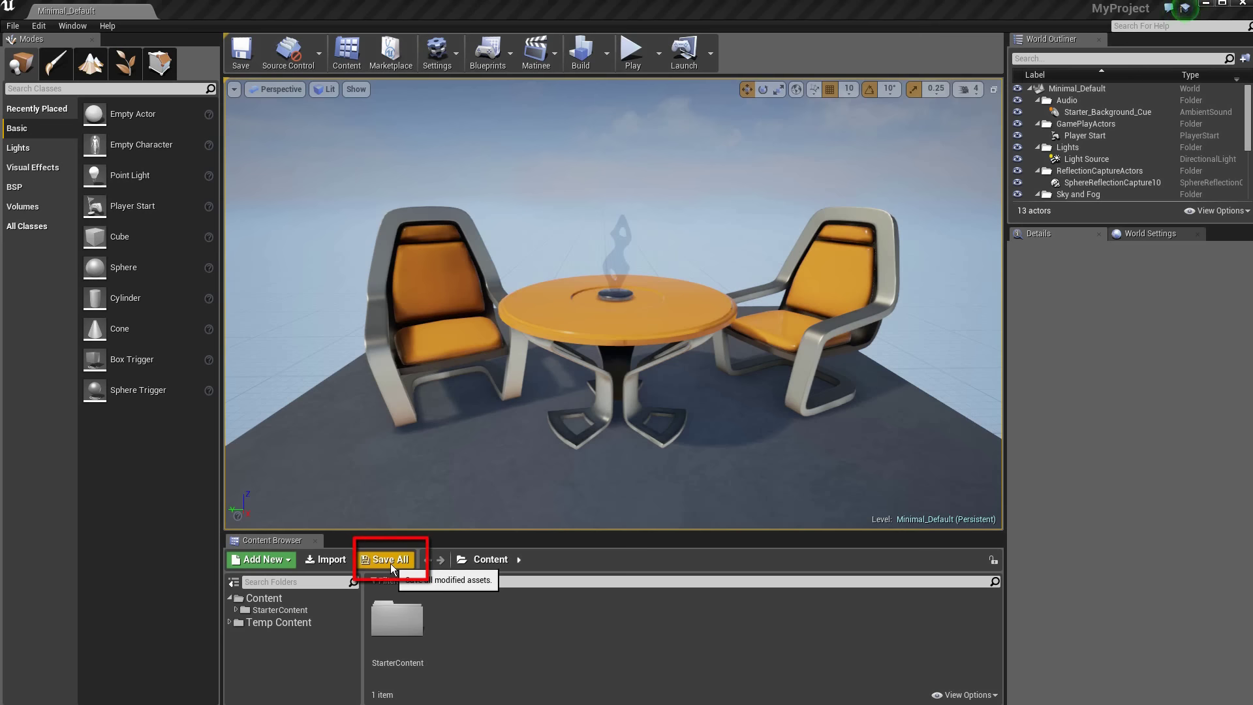
Step: Bring up the File menu once MyProject loads in the editor
left_click(12, 28)
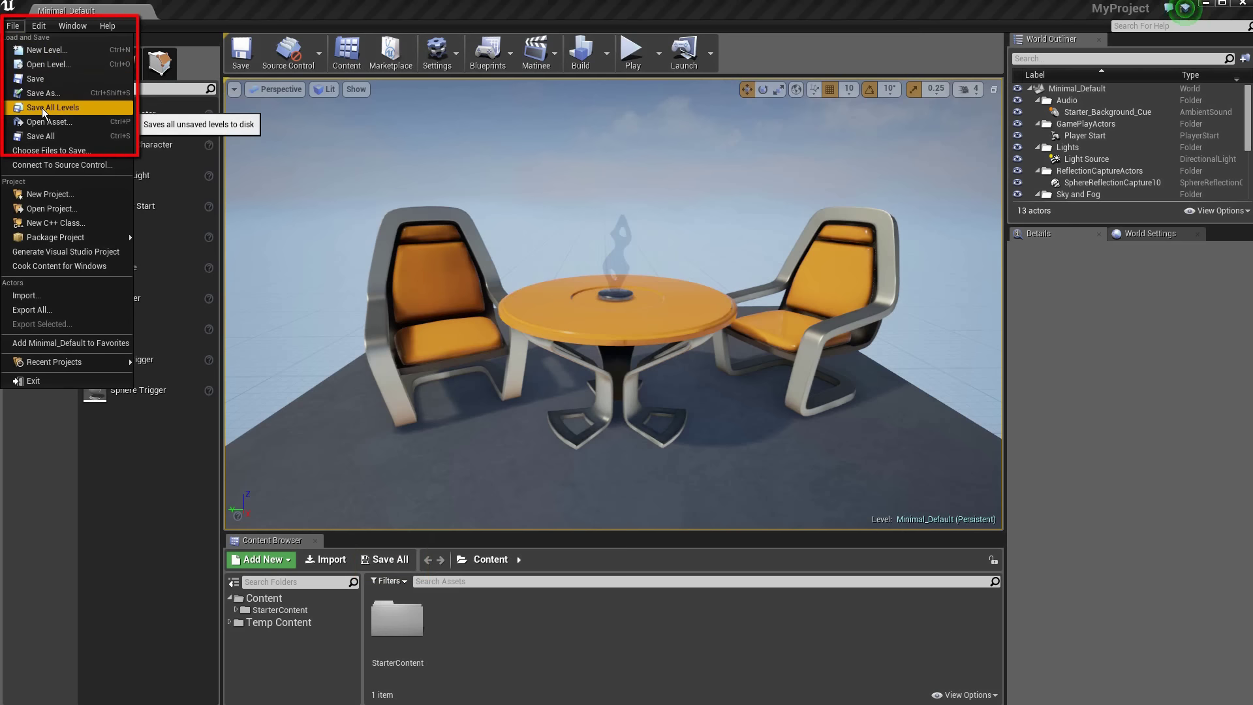
Step: Use Save As to store the level as Minimal_Default in Content
left_click(56, 98)
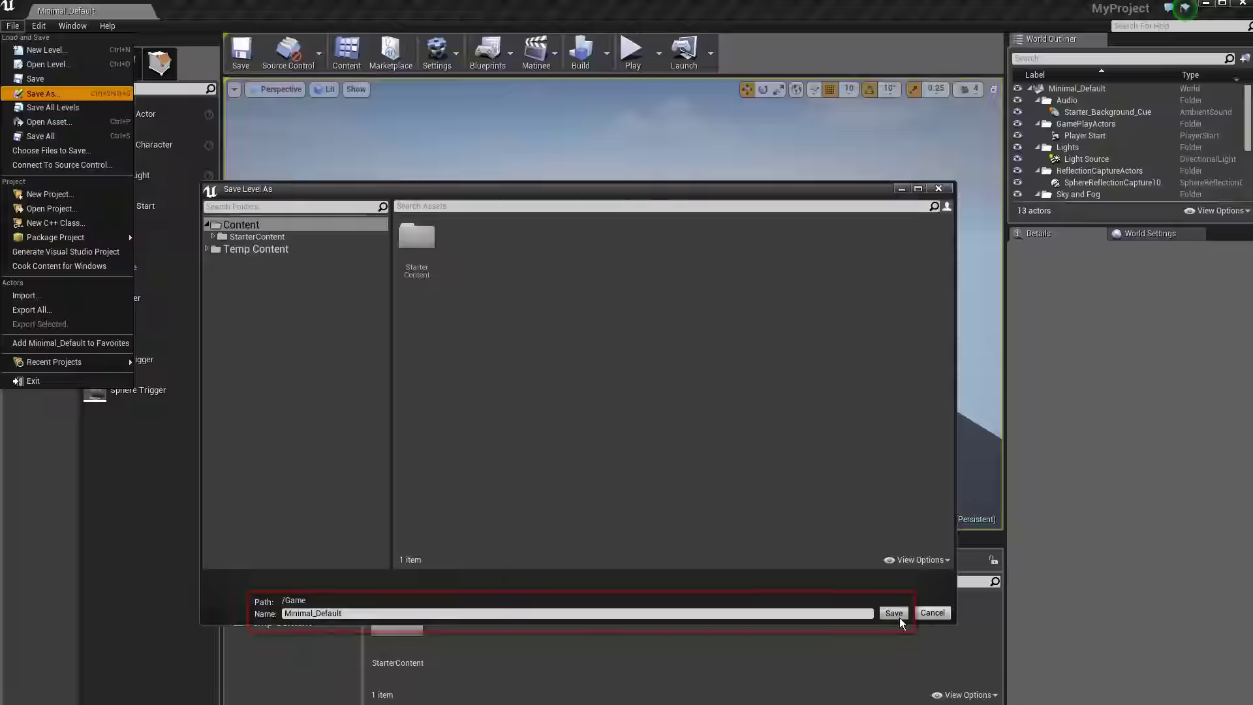
left_click(894, 613)
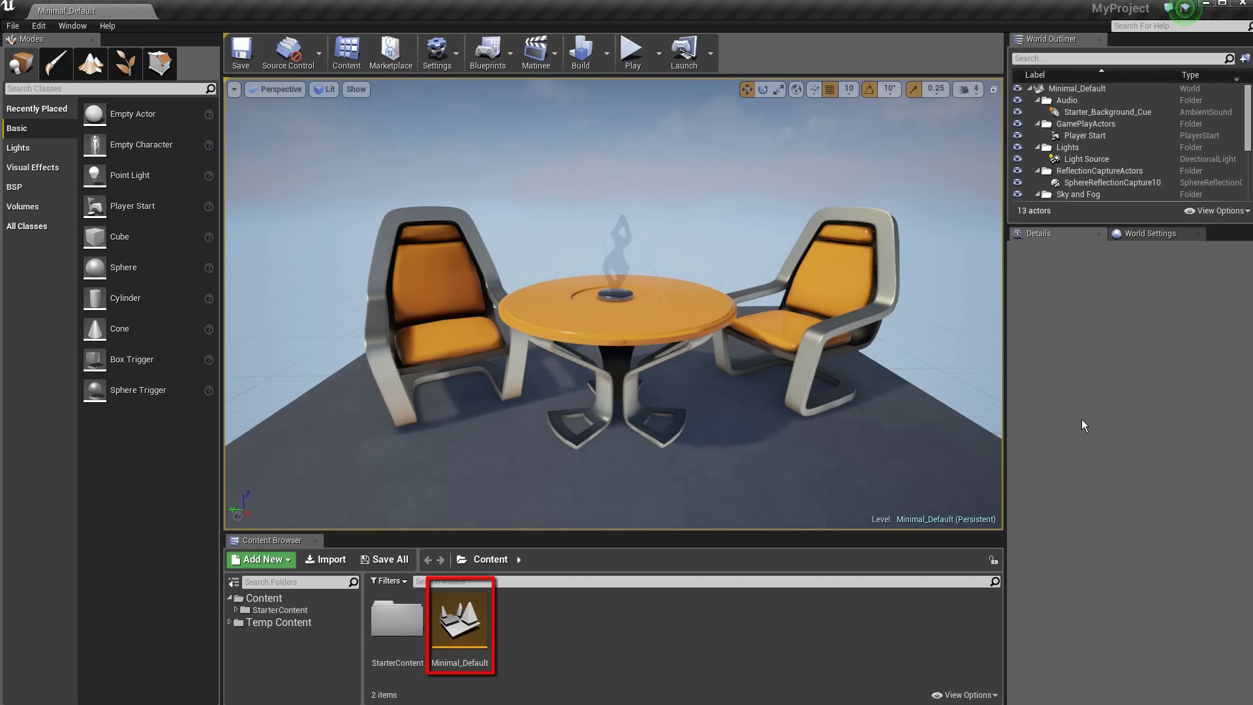
left_click(13, 26)
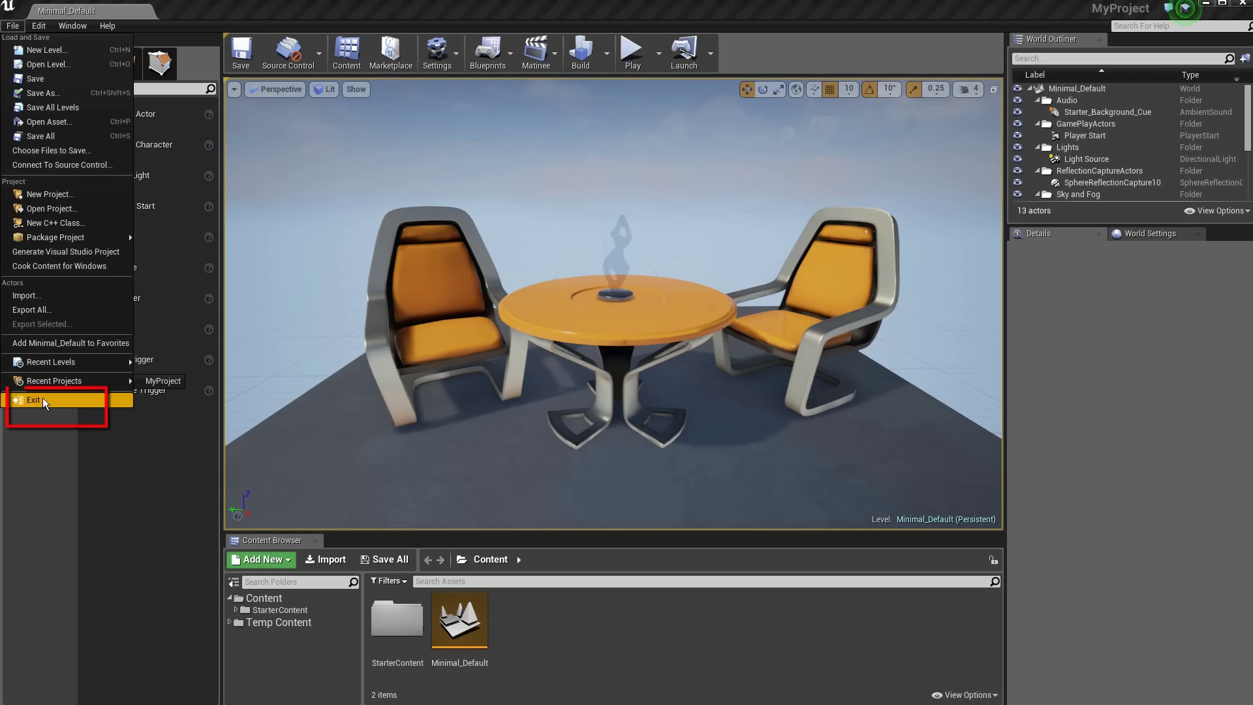
Step: Exit the Unreal Editor via File > Exit
left_click(31, 399)
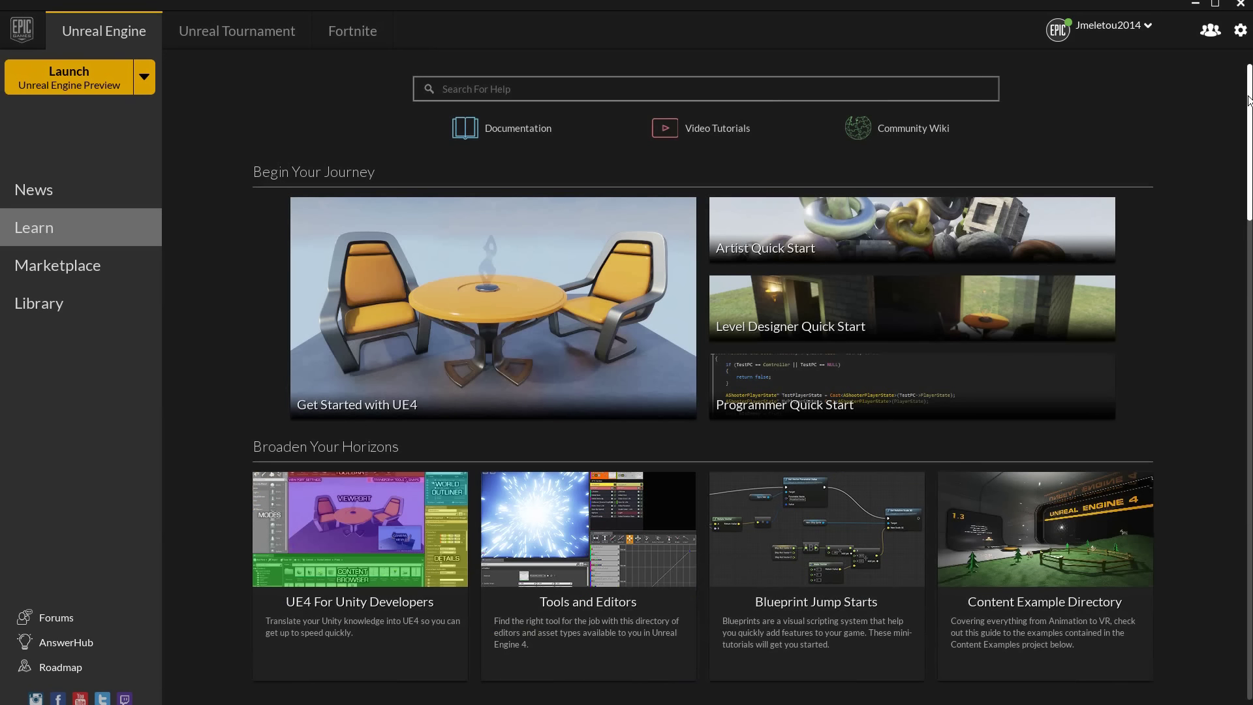
Step: Open the Stylized Rendering example and page forward and back through its screenshots
left_click_drag(1248, 99, 1249, 251)
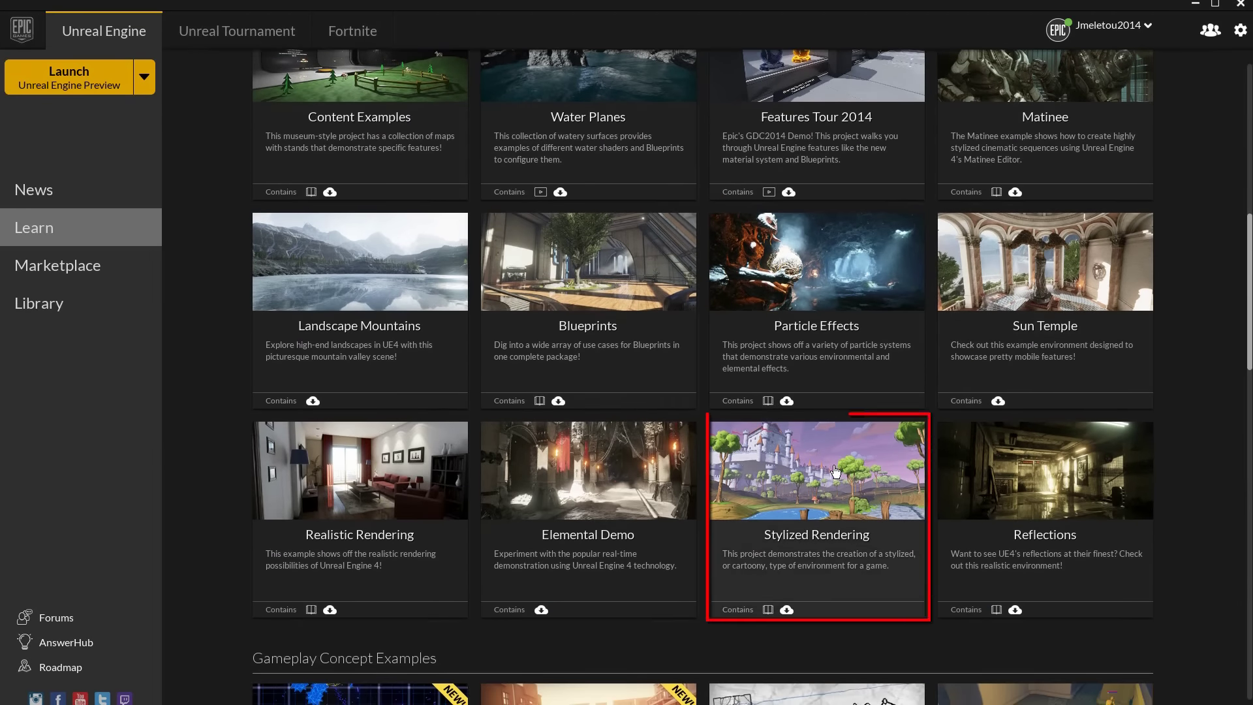
left_click(830, 484)
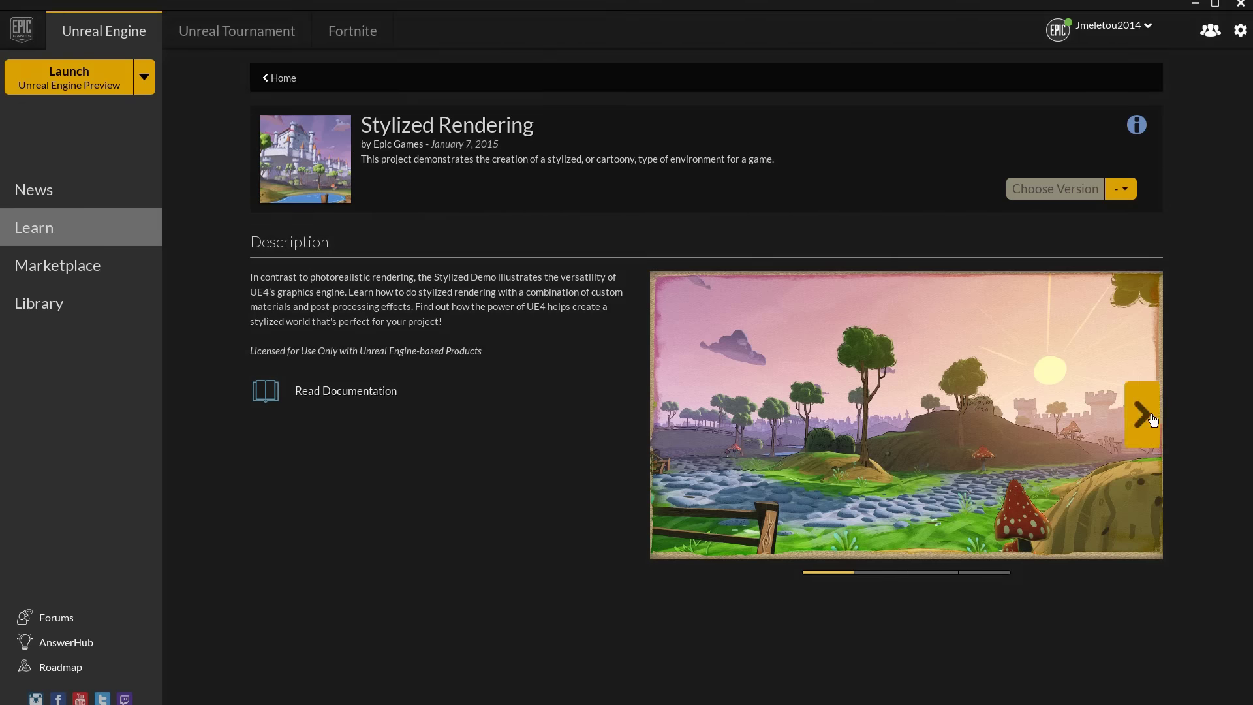
left_click(1148, 416)
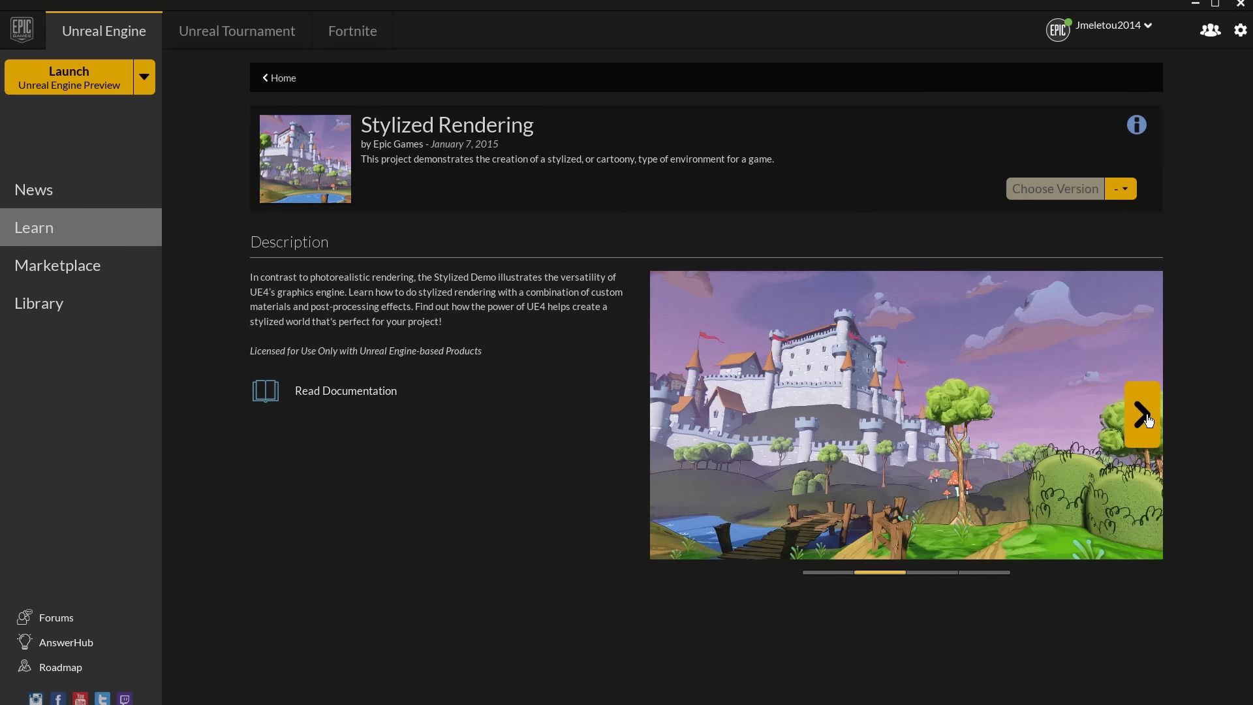
left_click(1148, 420)
left_click(1148, 419)
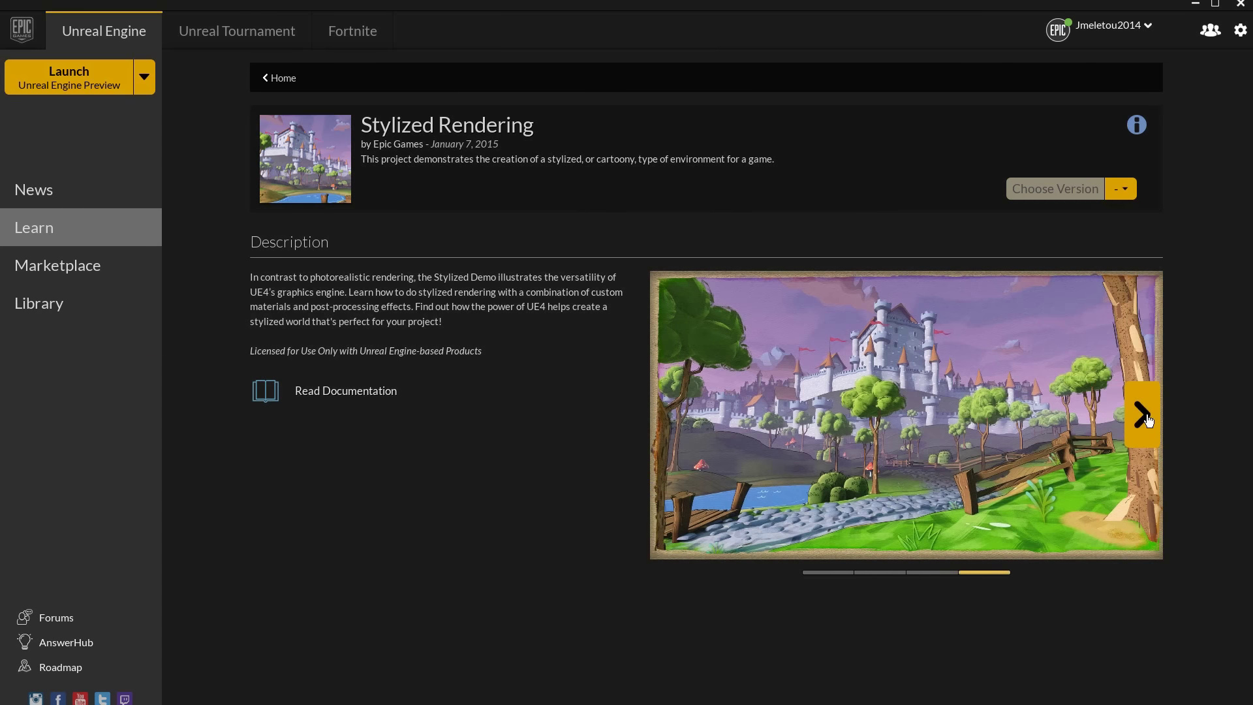
left_click(671, 421)
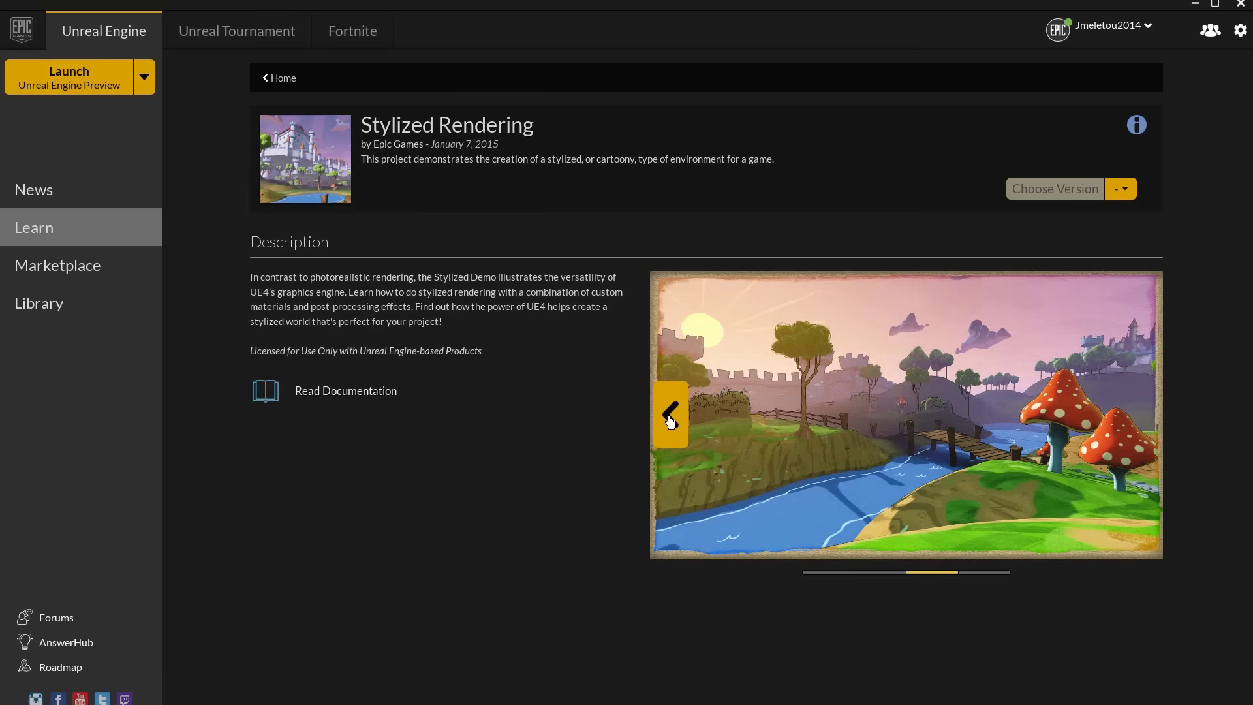
left_click(671, 421)
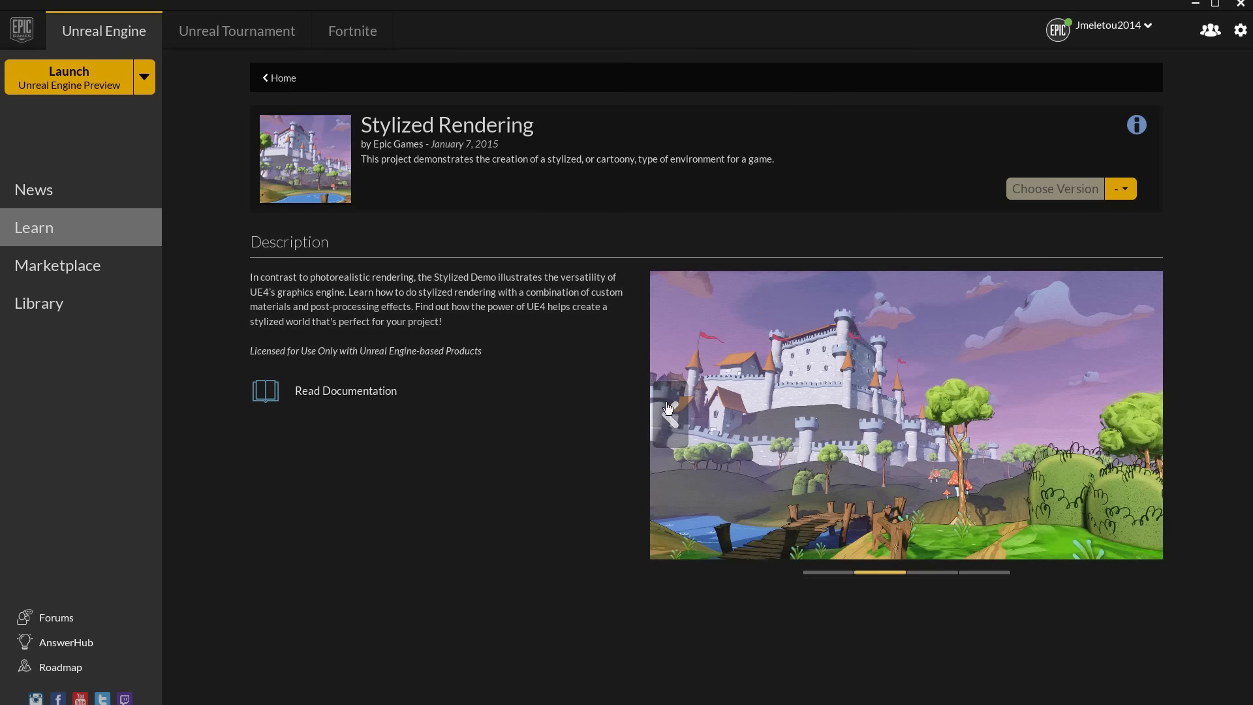
Step: Download Stylized Rendering for engine 4.7.6 and create the StylizedRendering project from it
left_click(1124, 193)
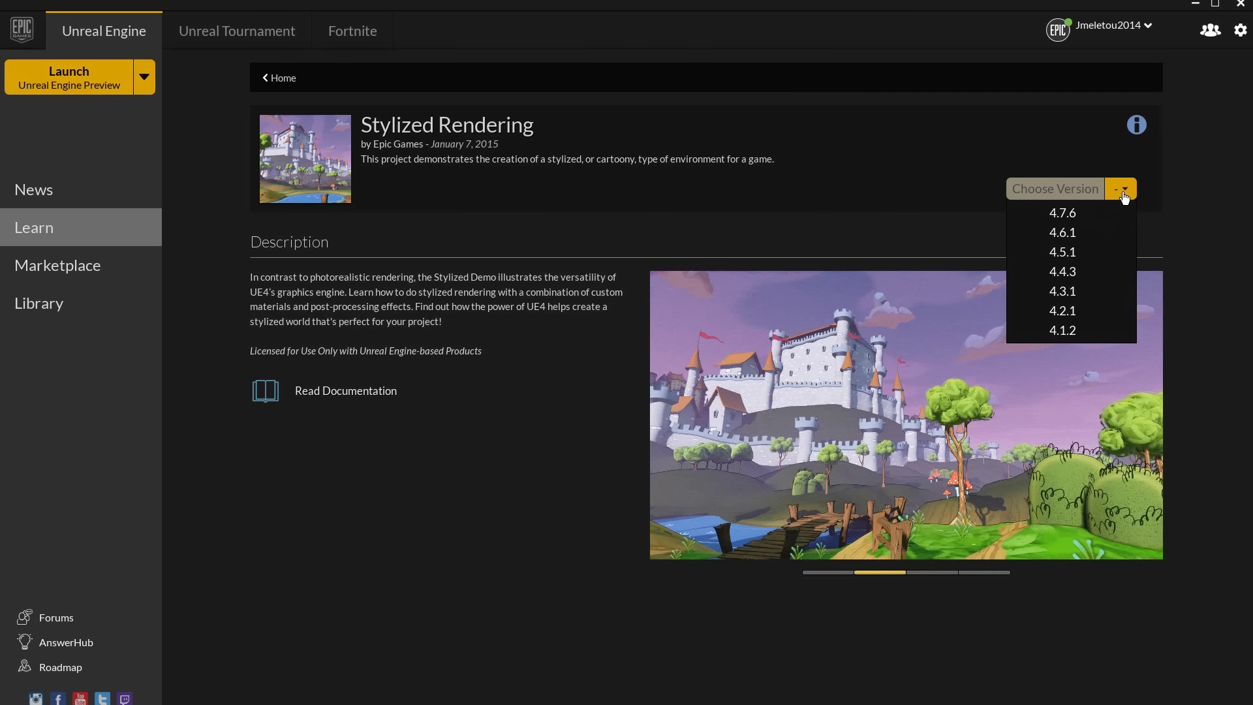
left_click(1074, 214)
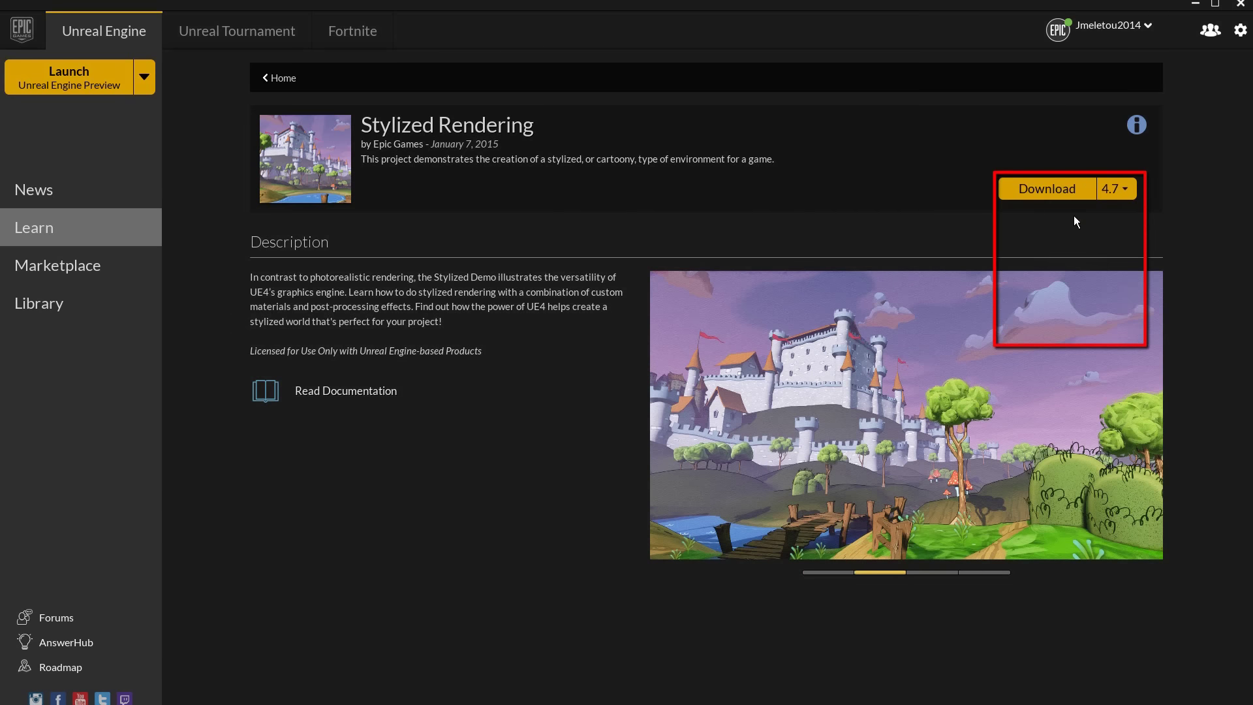
left_click(1058, 191)
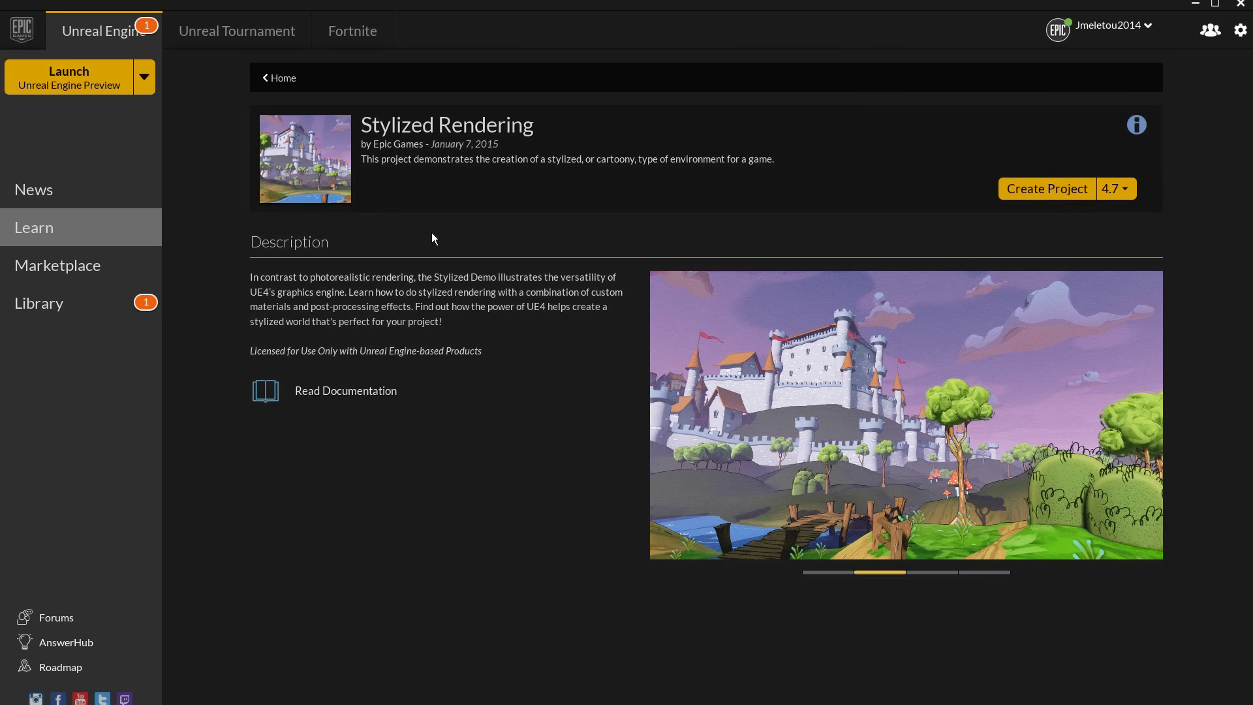
left_click(1054, 191)
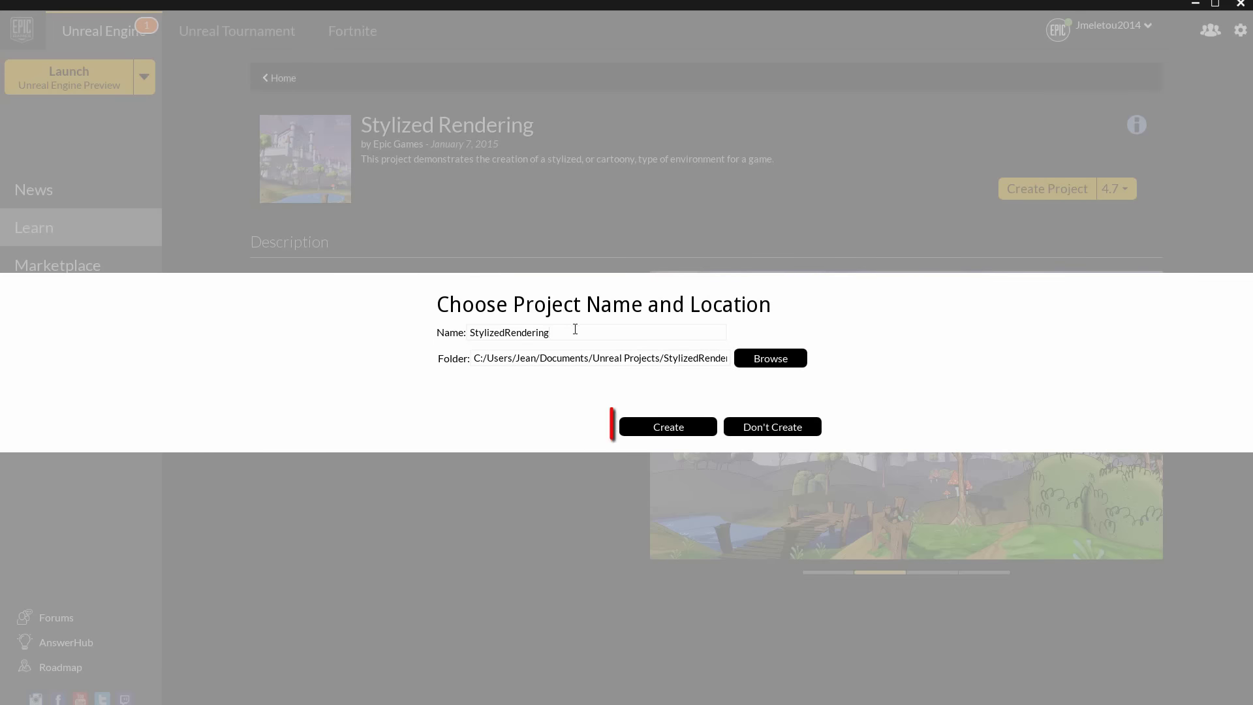
left_click(660, 427)
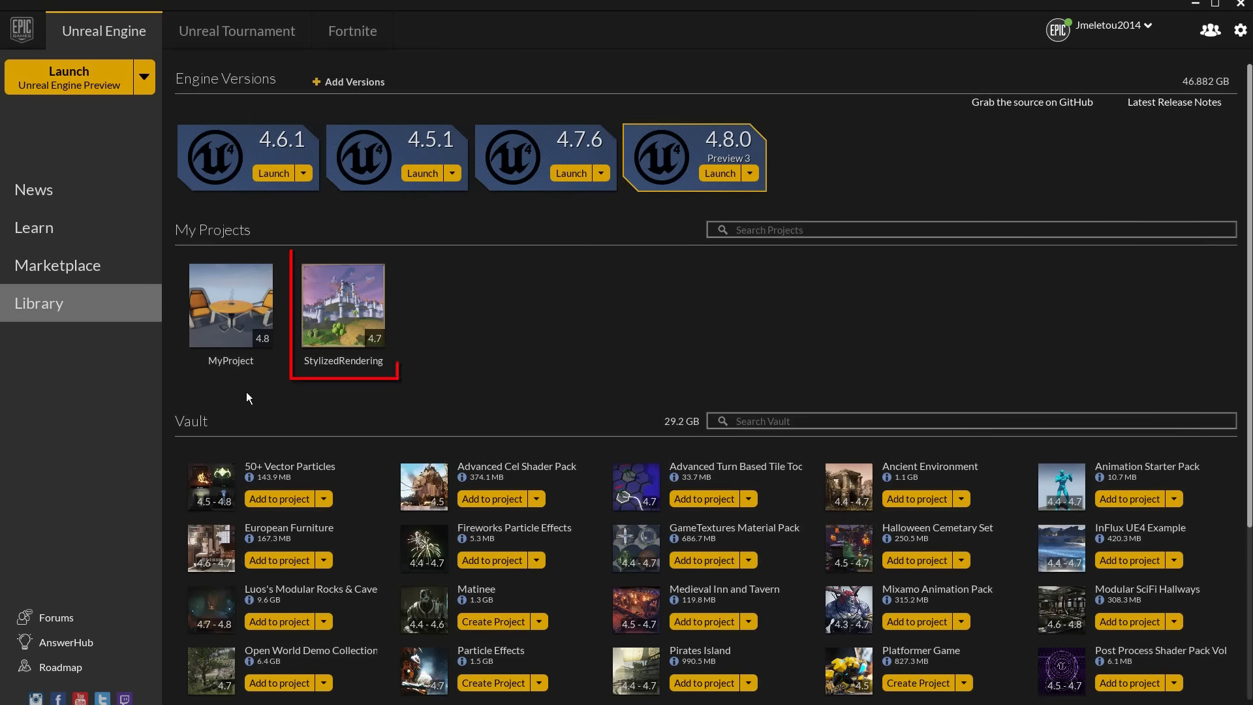
Step: Launch the StylizedRendering project from My Projects to load the Stylized_Kingdom castle level
mouse_move(349, 302)
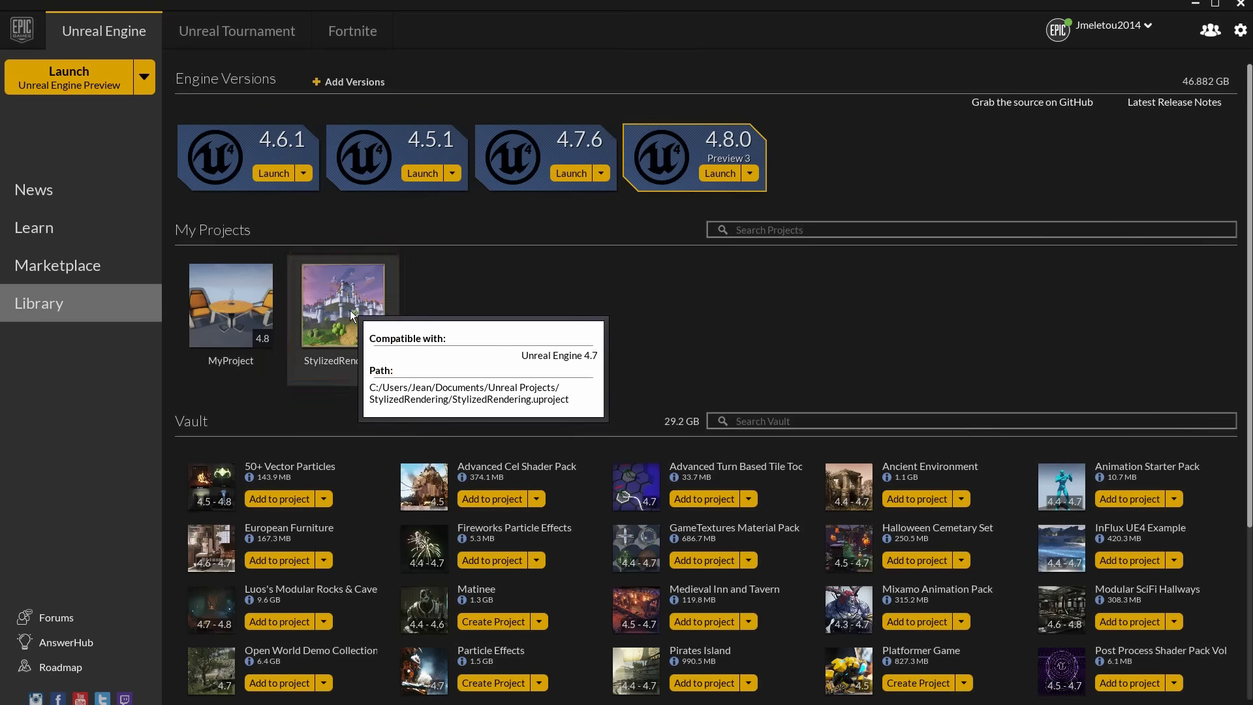
double_click(351, 315)
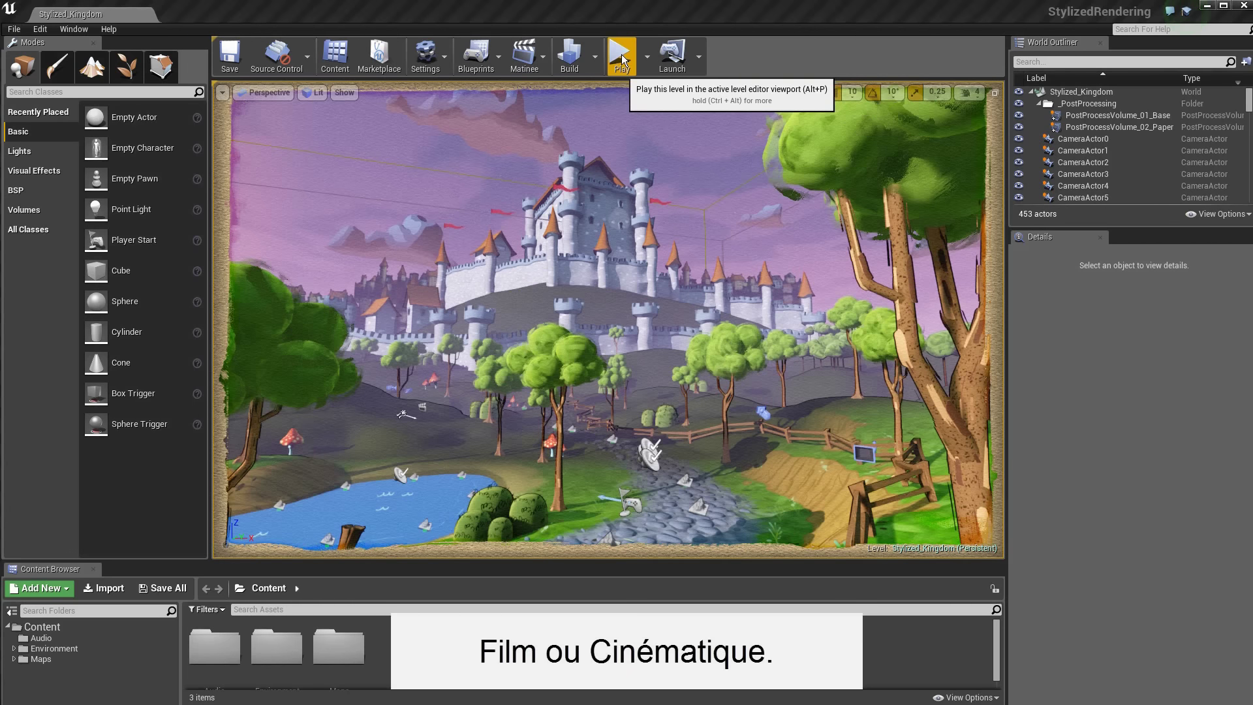
Step: Play the Stylized_Kingdom level in the editor
left_click(622, 59)
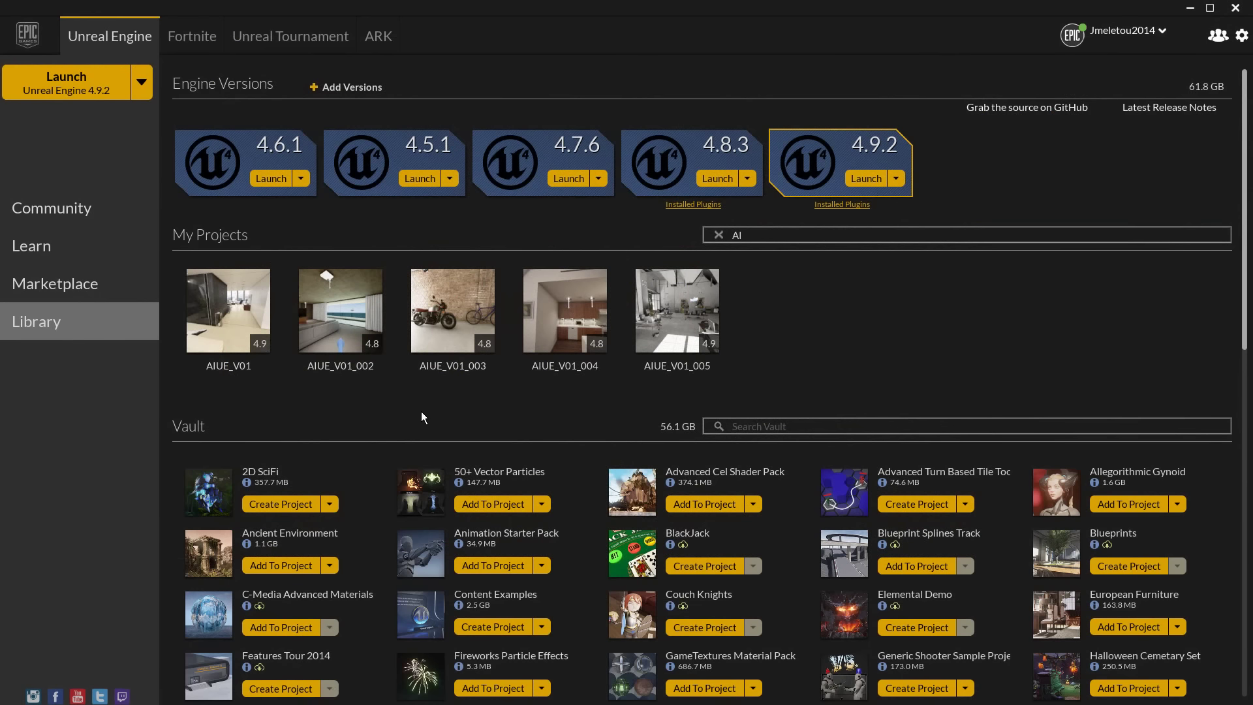
Step: Filter the launcher's project list by typing 'ad'
mouse_move(222, 308)
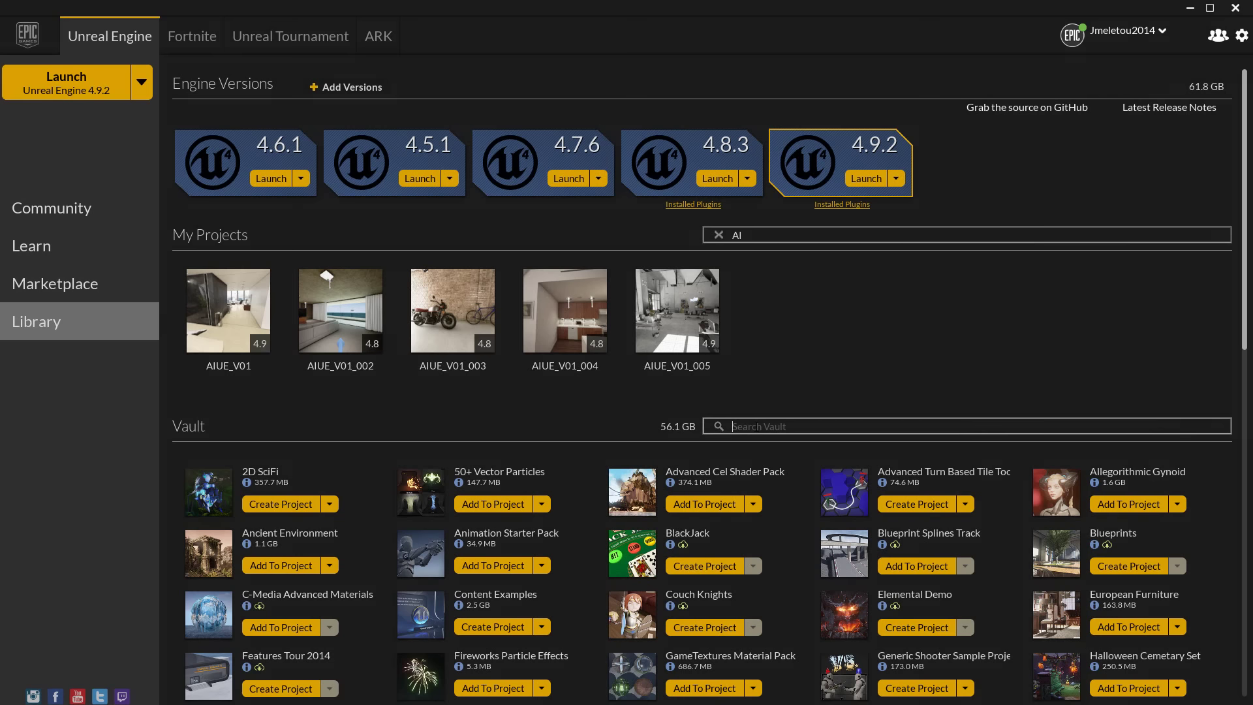
type("a")
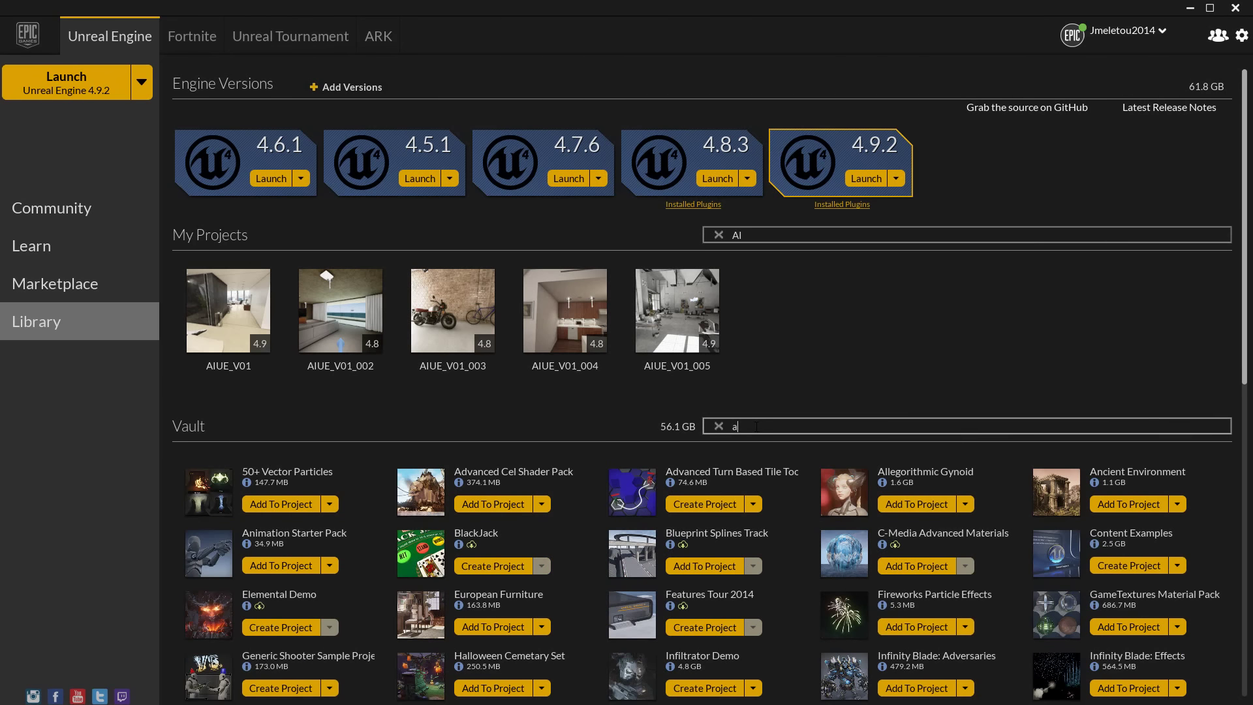
type("d")
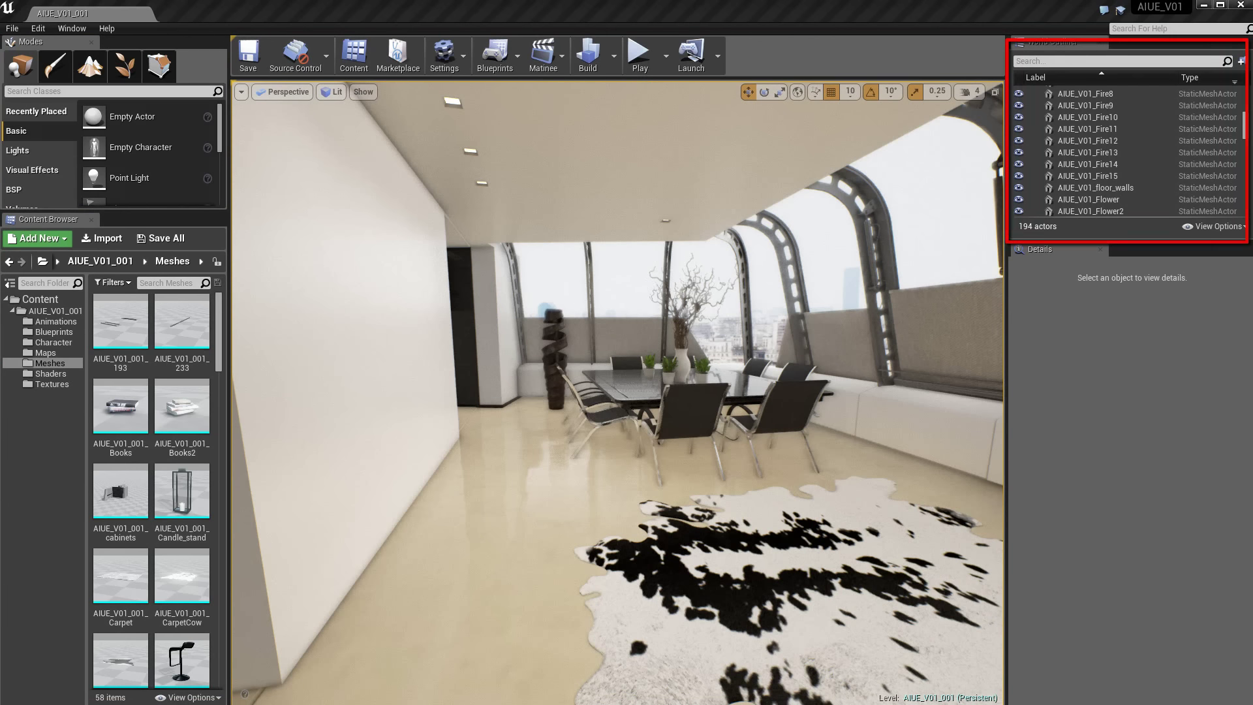
Step: Select AIUE_V01_Fire14, pull the camera back over the dining room, and re-maximize Perspective
left_click(1087, 164)
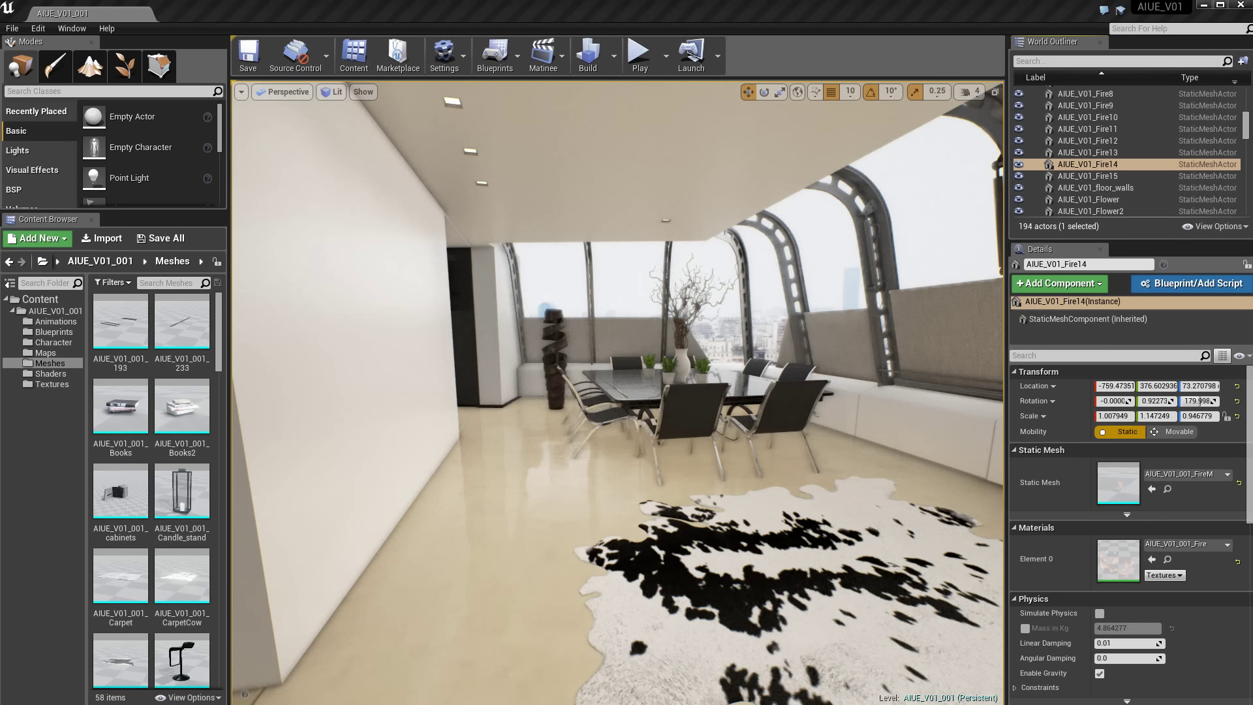
mouse_move(594, 496)
left_mouse_down()
mouse_move(610, 522)
mouse_move(594, 470)
mouse_move(626, 456)
mouse_move(620, 444)
mouse_move(800, 370)
left_mouse_up()
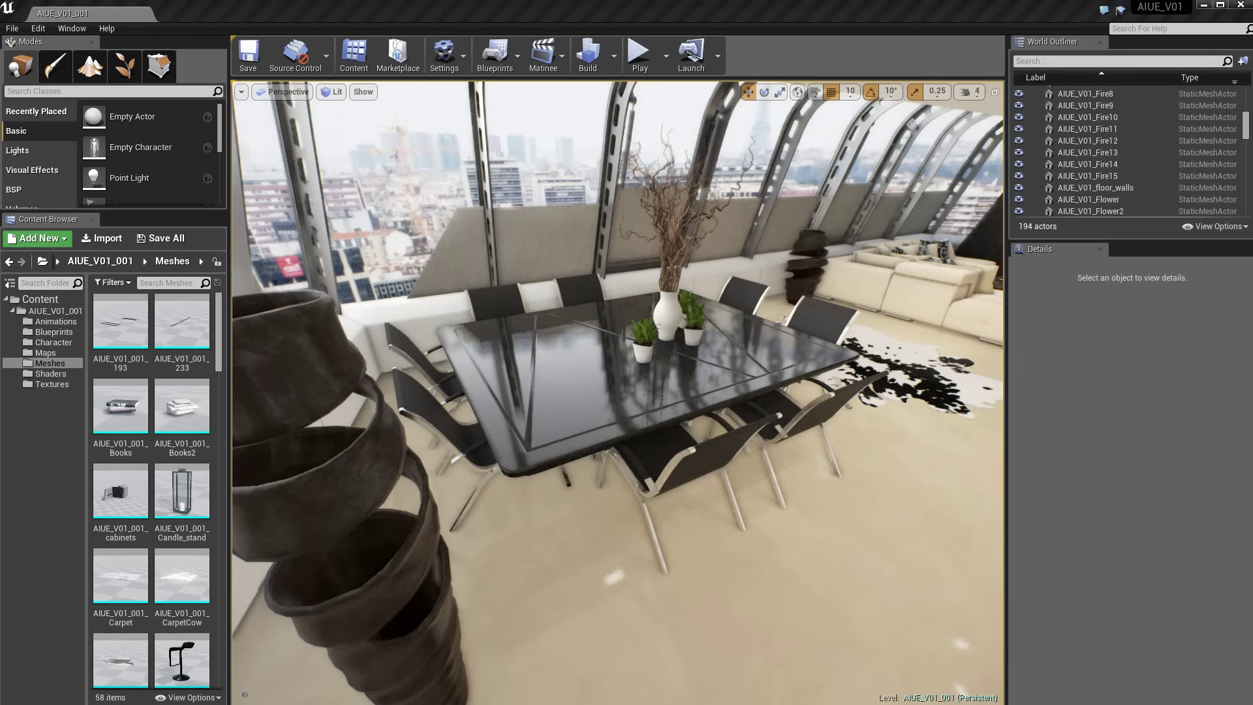
left_click(996, 93)
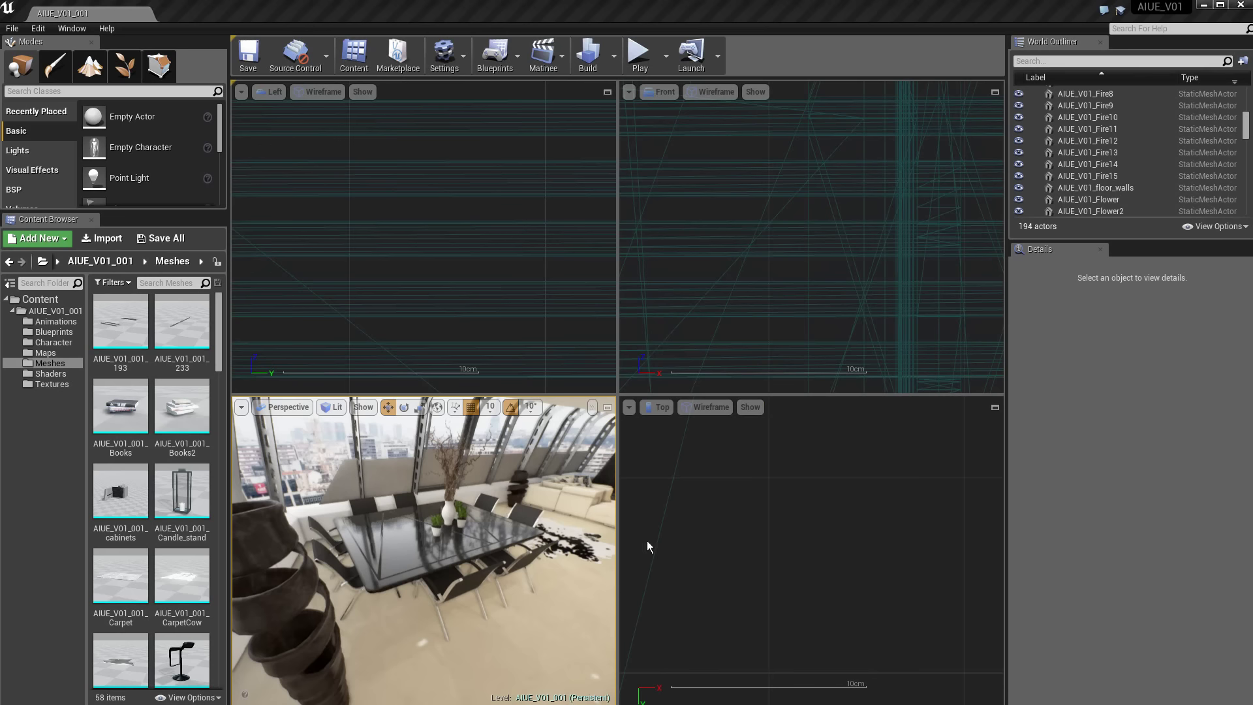
left_click(608, 408)
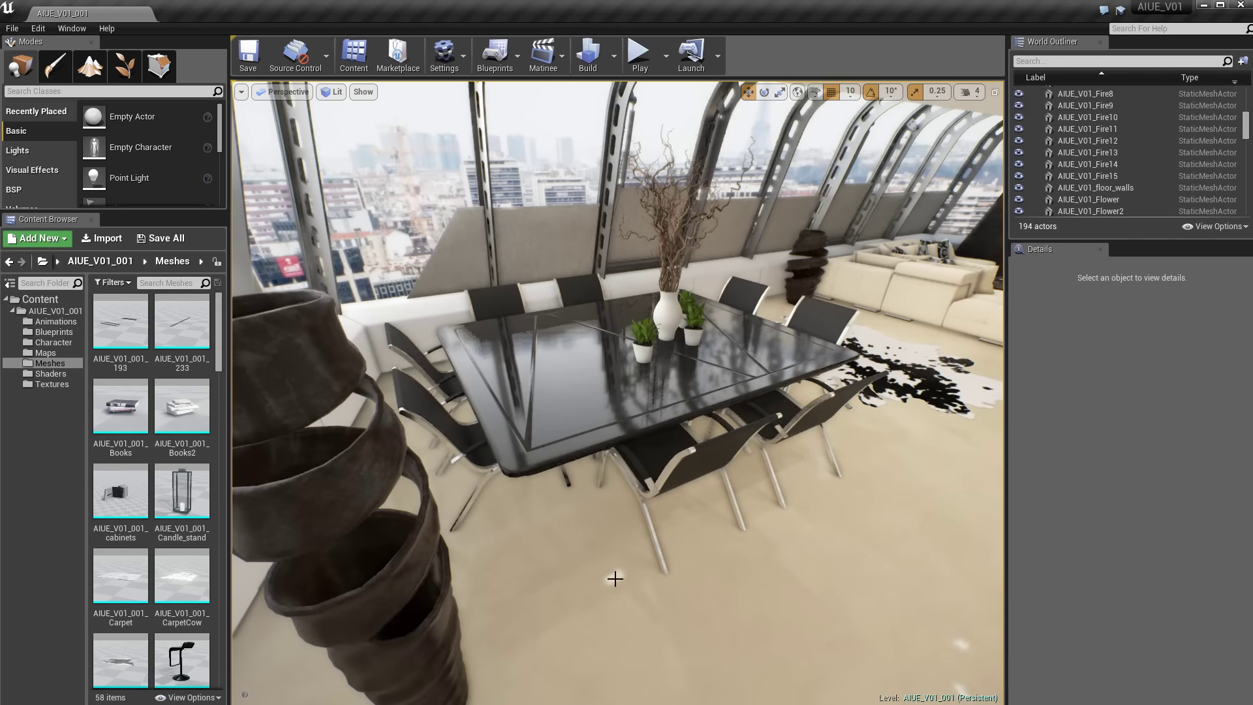
Step: Select the AIUE_V01_Table4 dining table and bring up its Visibility context menu
left_click(591, 372)
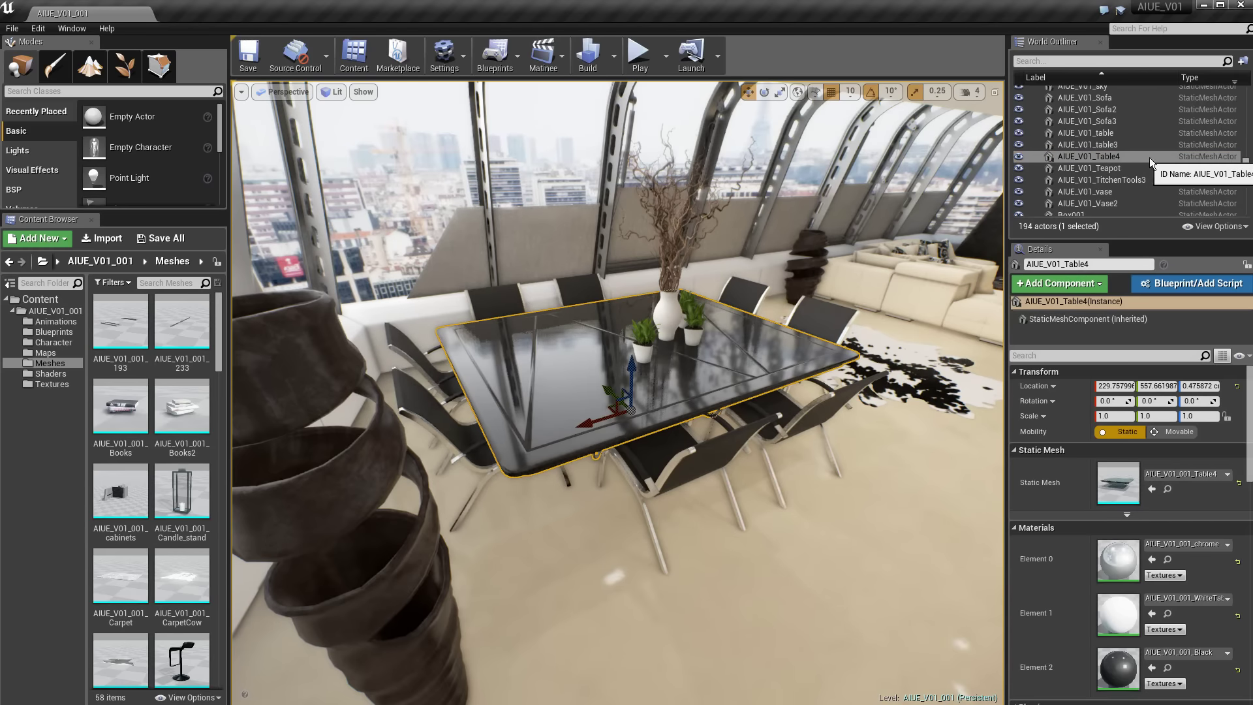
left_click(1173, 157)
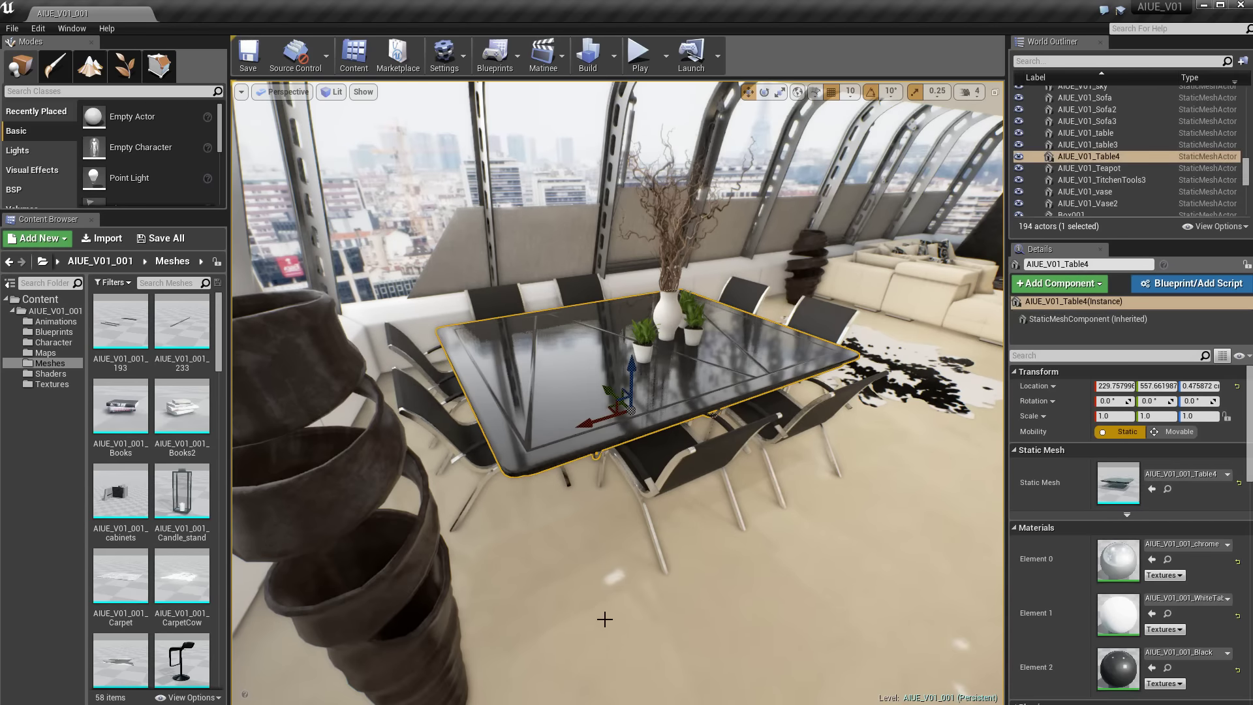
right_click(577, 324)
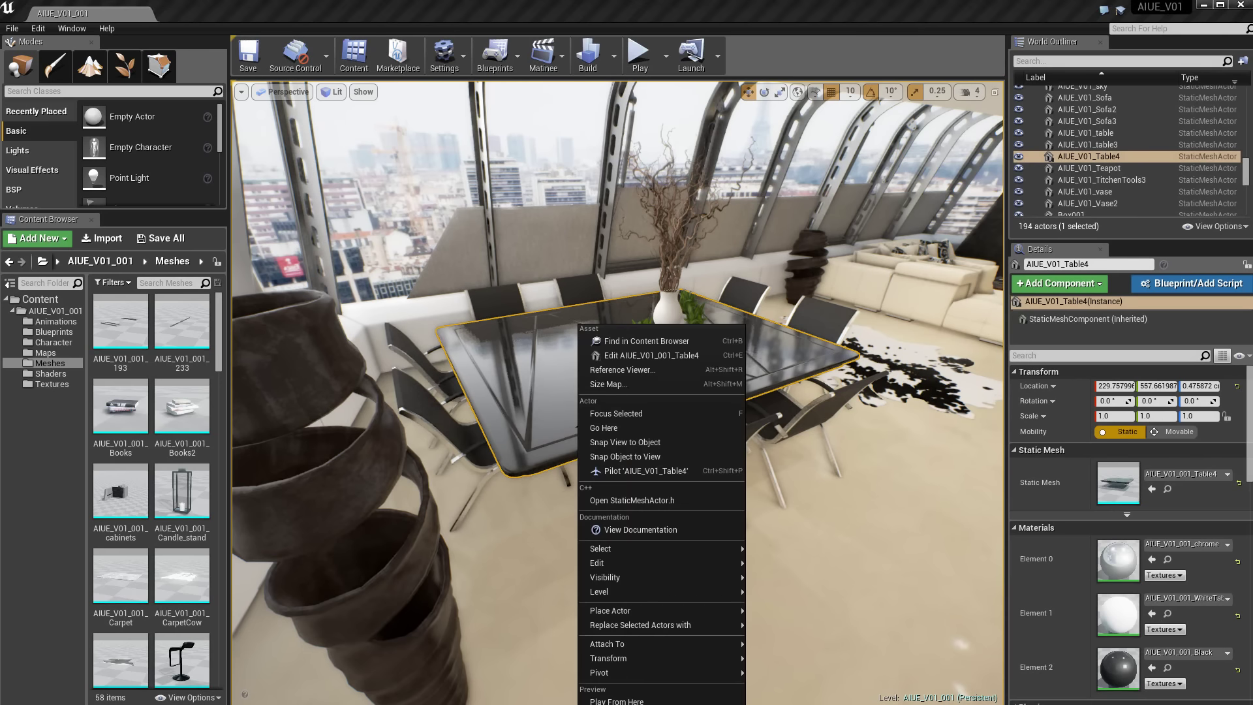
mouse_move(623, 549)
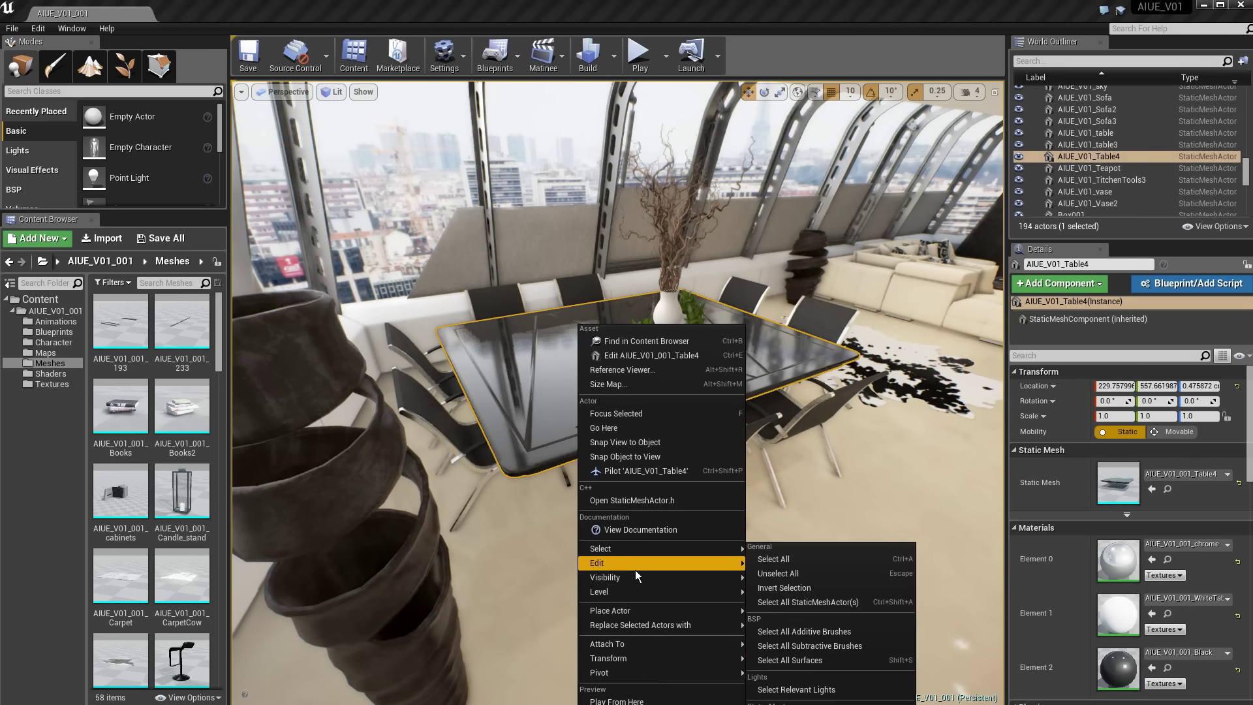
mouse_move(644, 578)
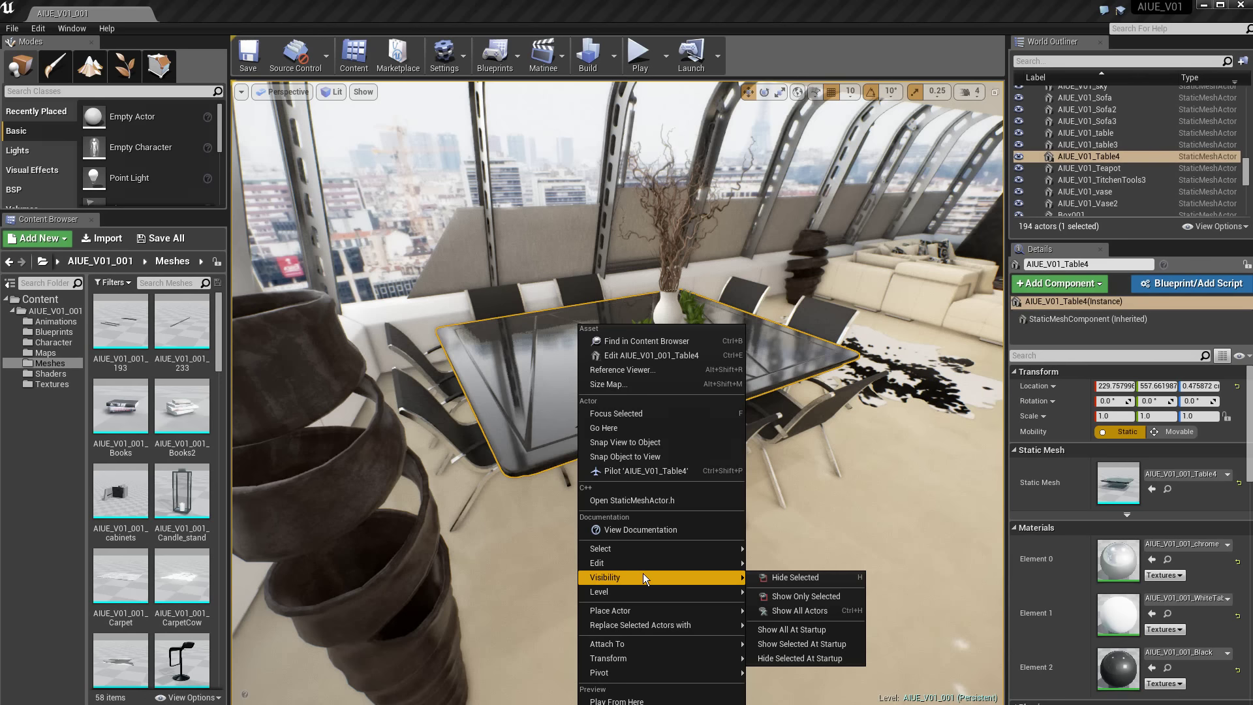
Step: Show only the selected table, split into four views, and pan and zoom the side views onto it
left_click(828, 601)
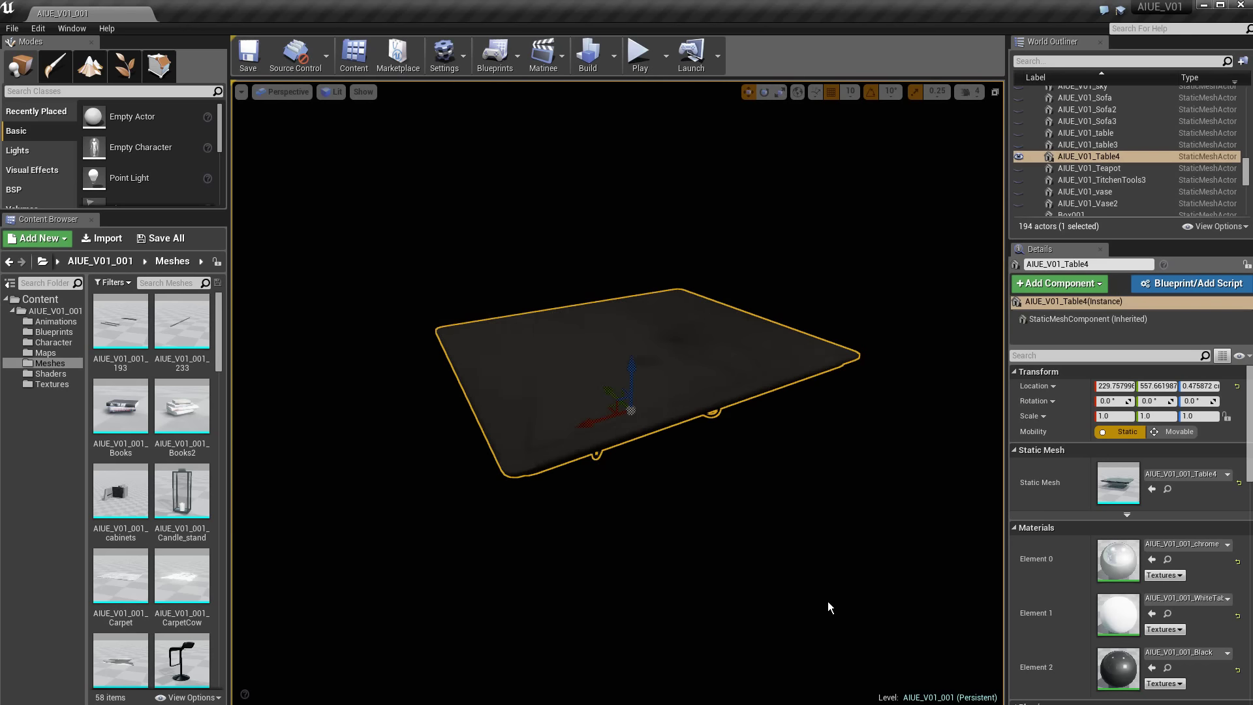
left_click(995, 93)
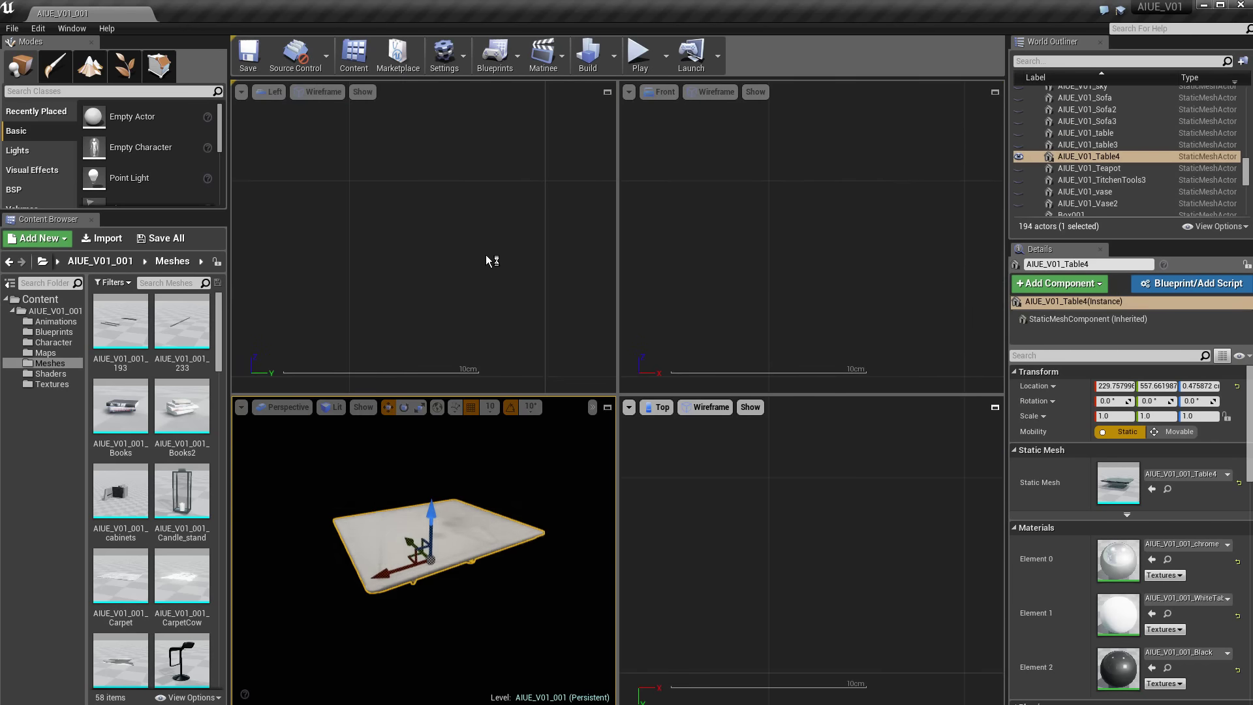
right_click_drag(475, 257, 450, 243)
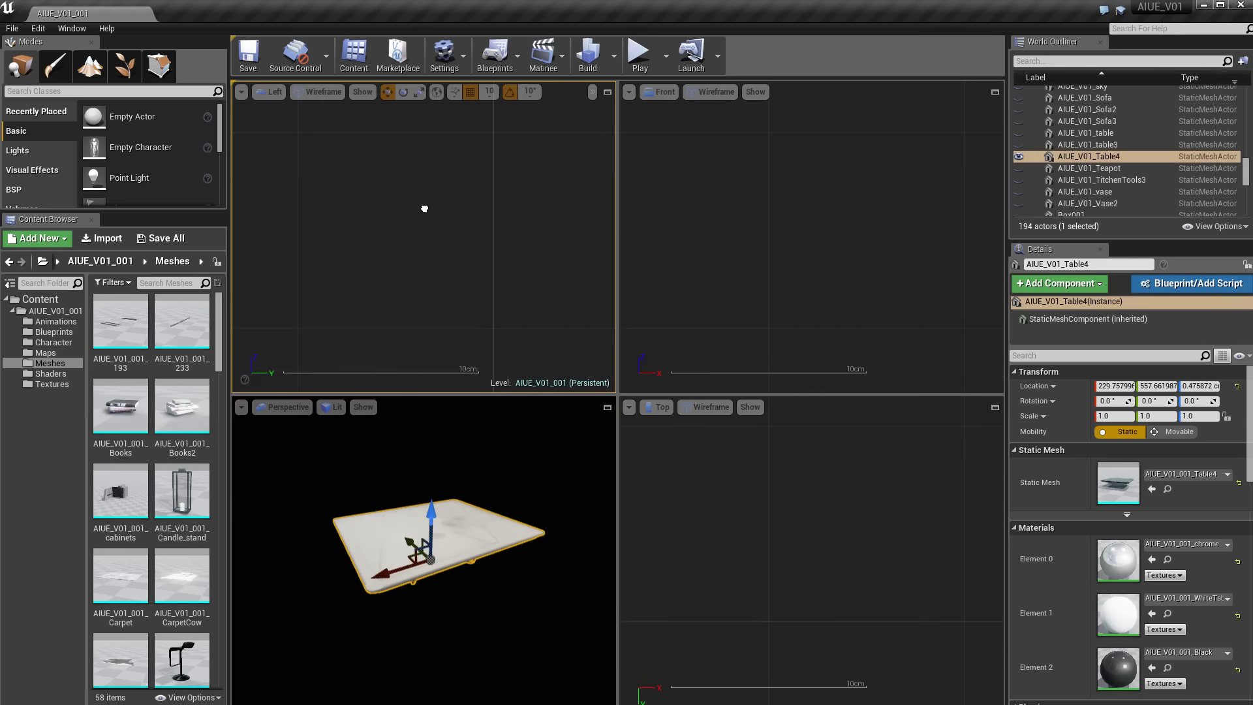
scroll(423, 210, "down", 5)
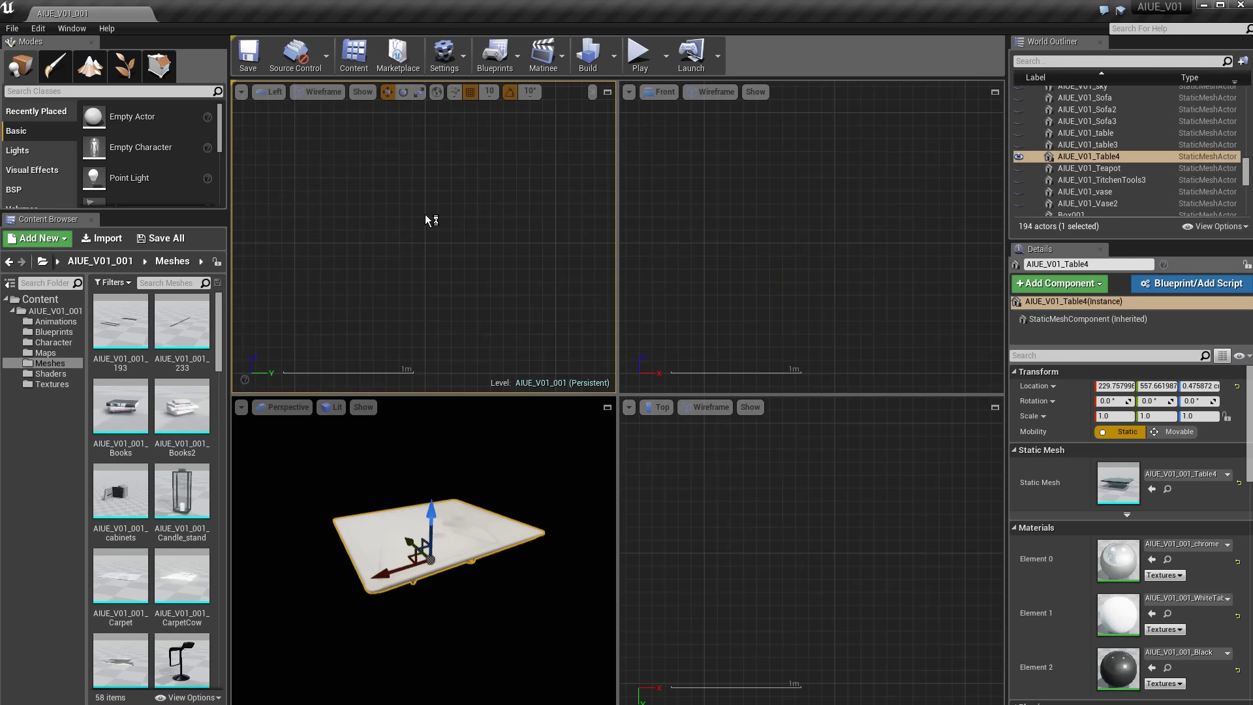
scroll(425, 214, "down", 5)
right_click_drag(359, 246, 288, 227)
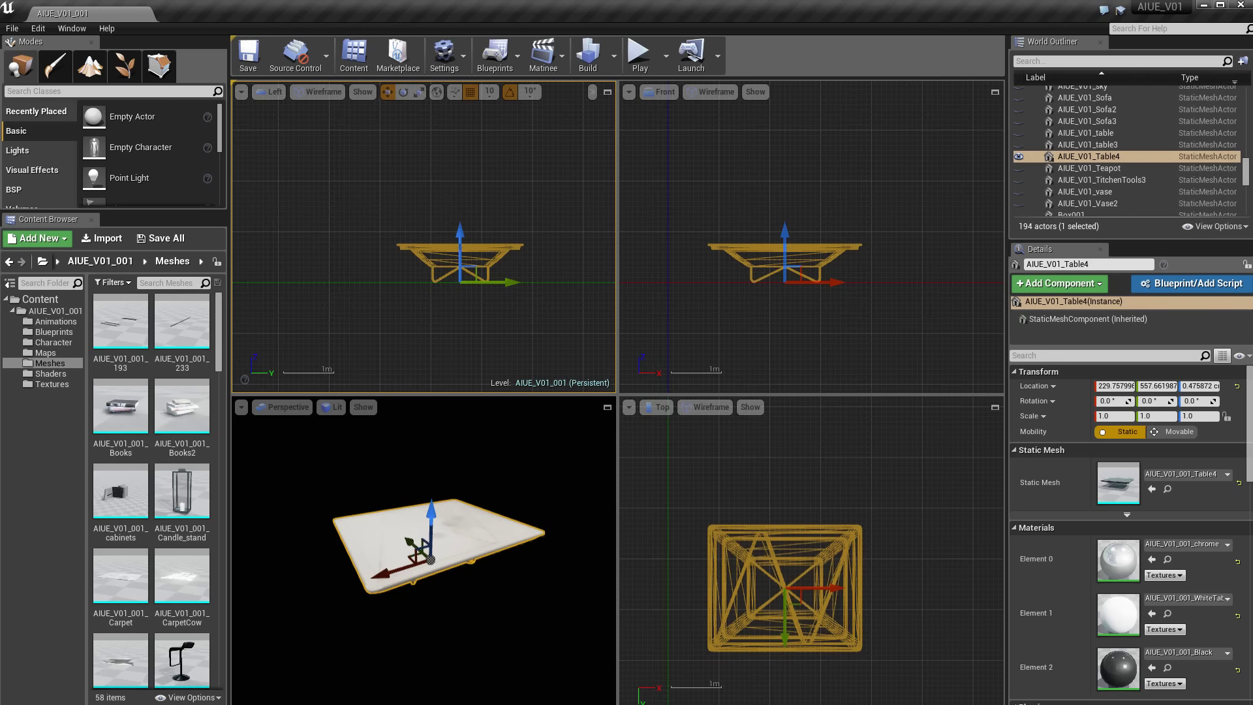
Step: Frame the table with F, maximize the Perspective viewport, and deselect the table
key("f")
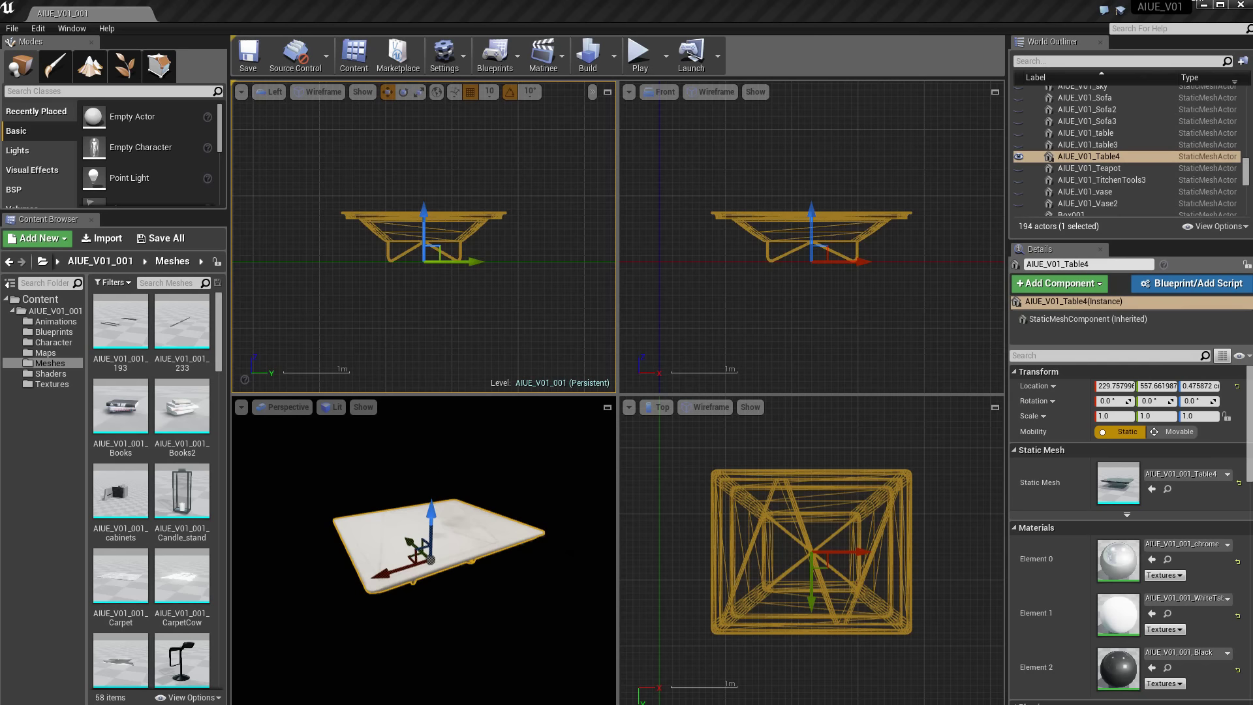
left_click(613, 471)
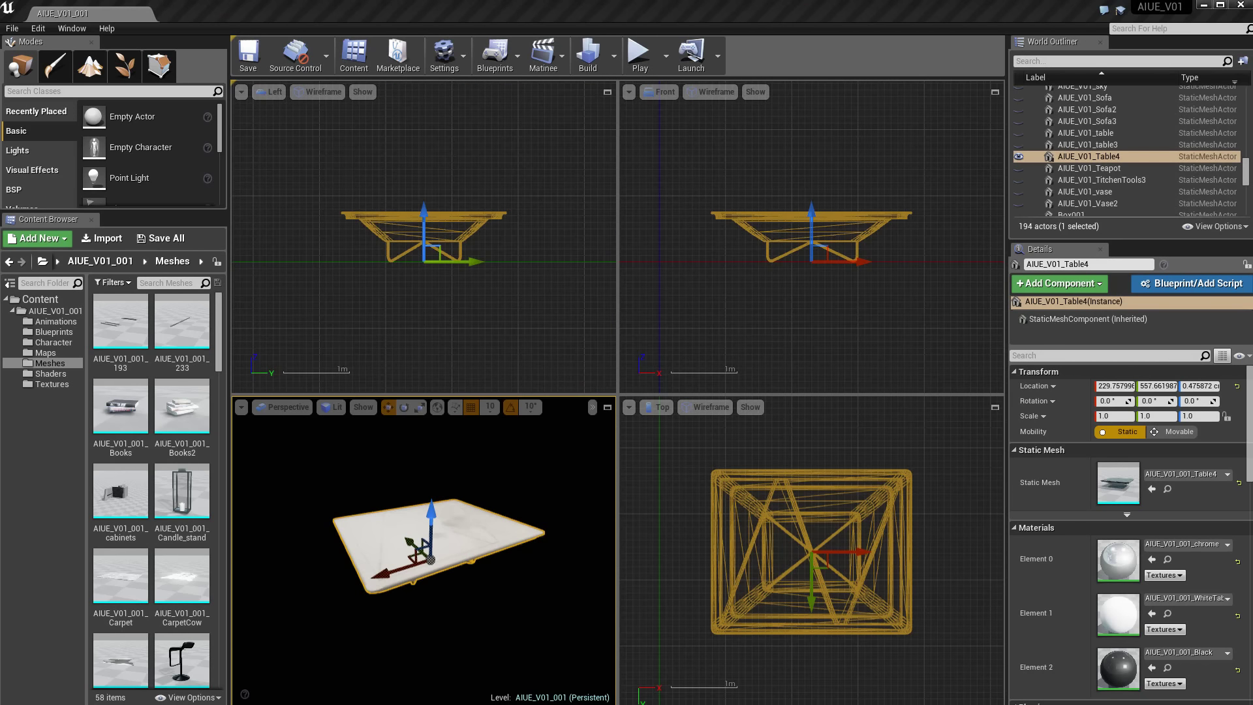
left_click(607, 407)
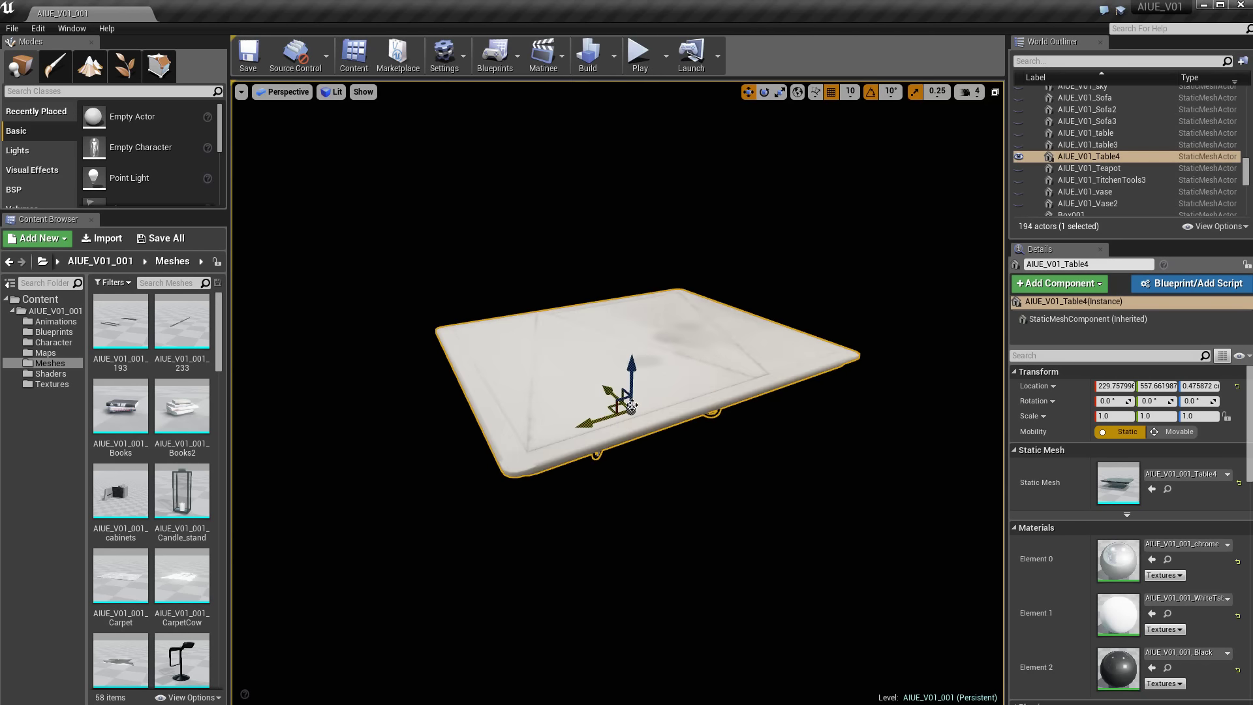
left_click(741, 439)
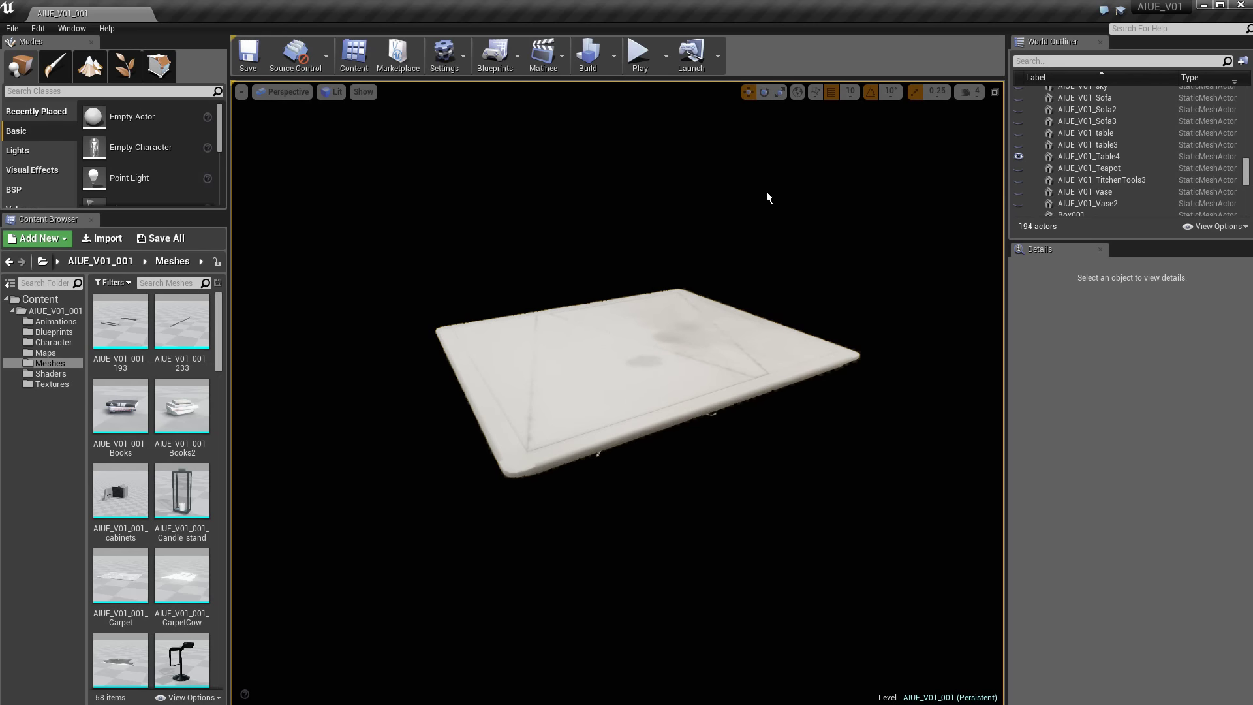
Step: Choose Visibility > Show All Actors in the viewport menu to unhide the apartment
right_click(749, 151)
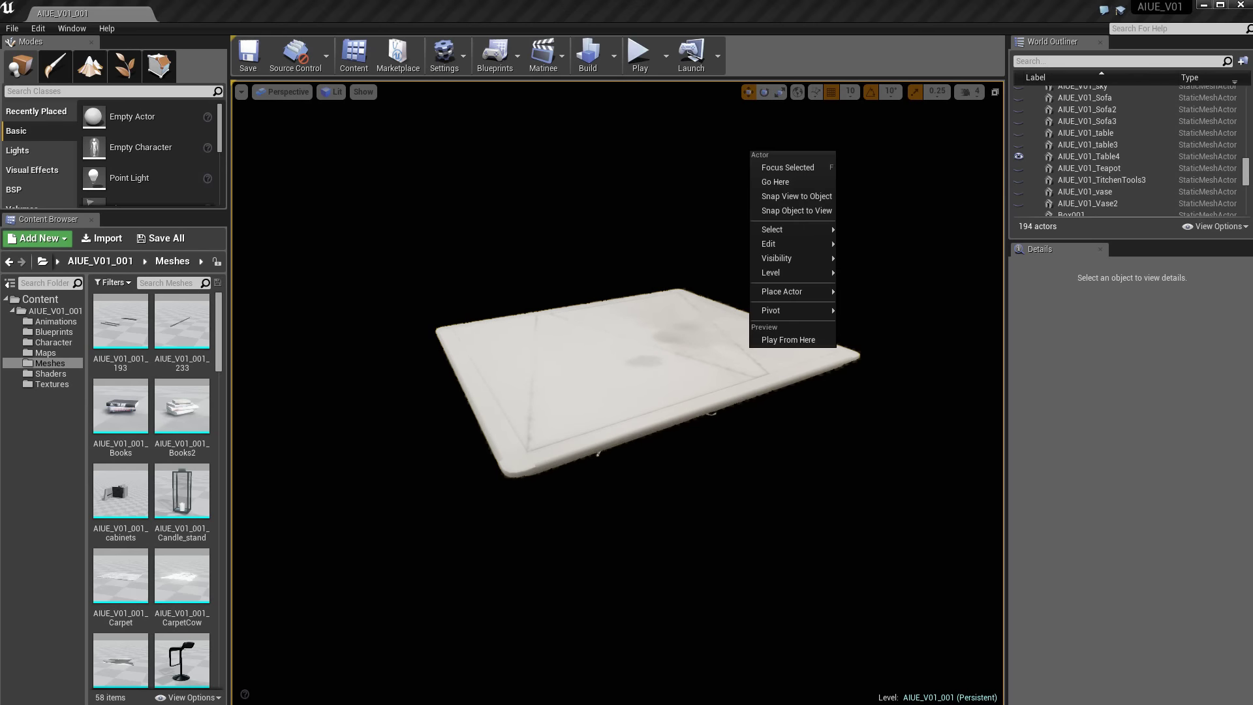
mouse_move(775, 257)
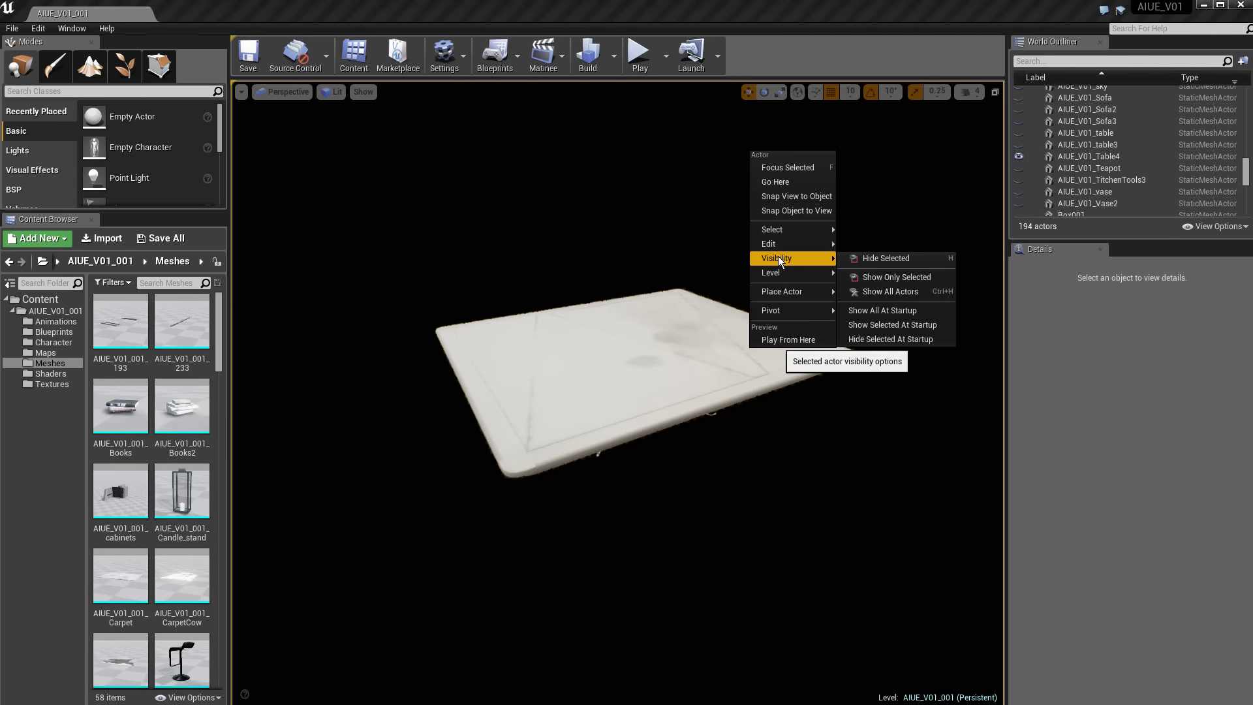
left_click(922, 294)
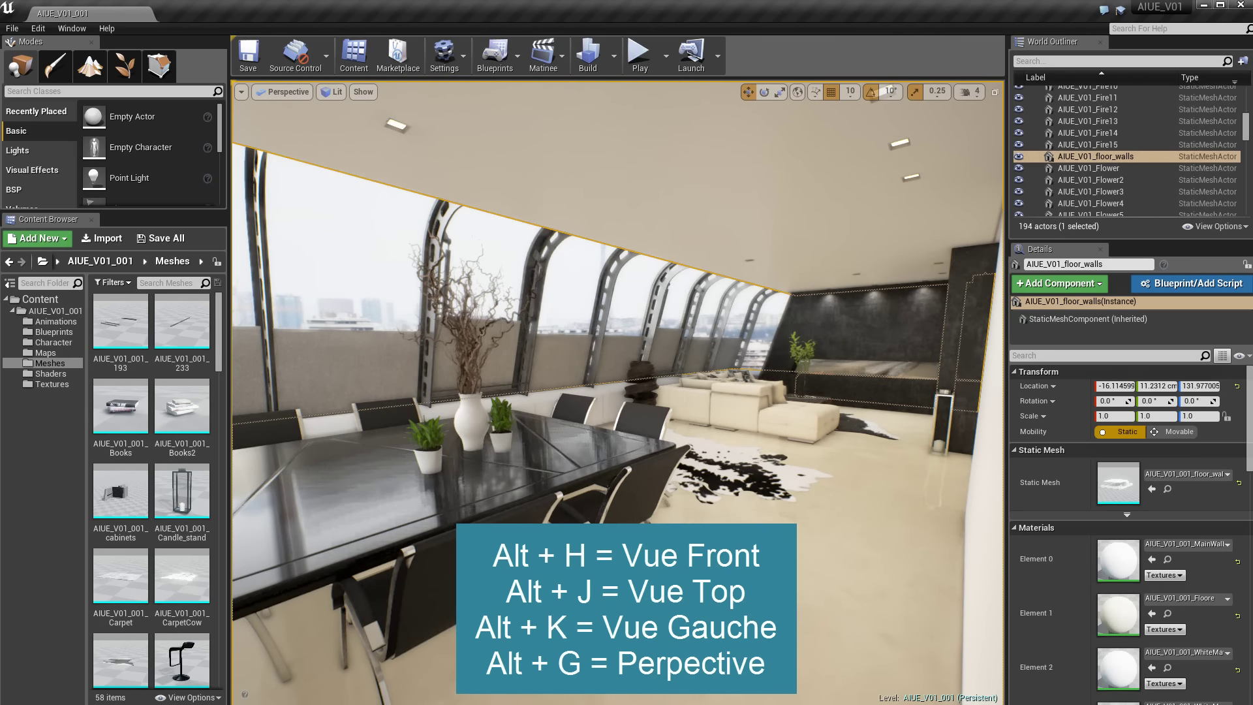
Step: Cycle through Front, Top and Left ortho views (Alt+H, J, K), then return to Perspective (Alt+G)
key("alt+h")
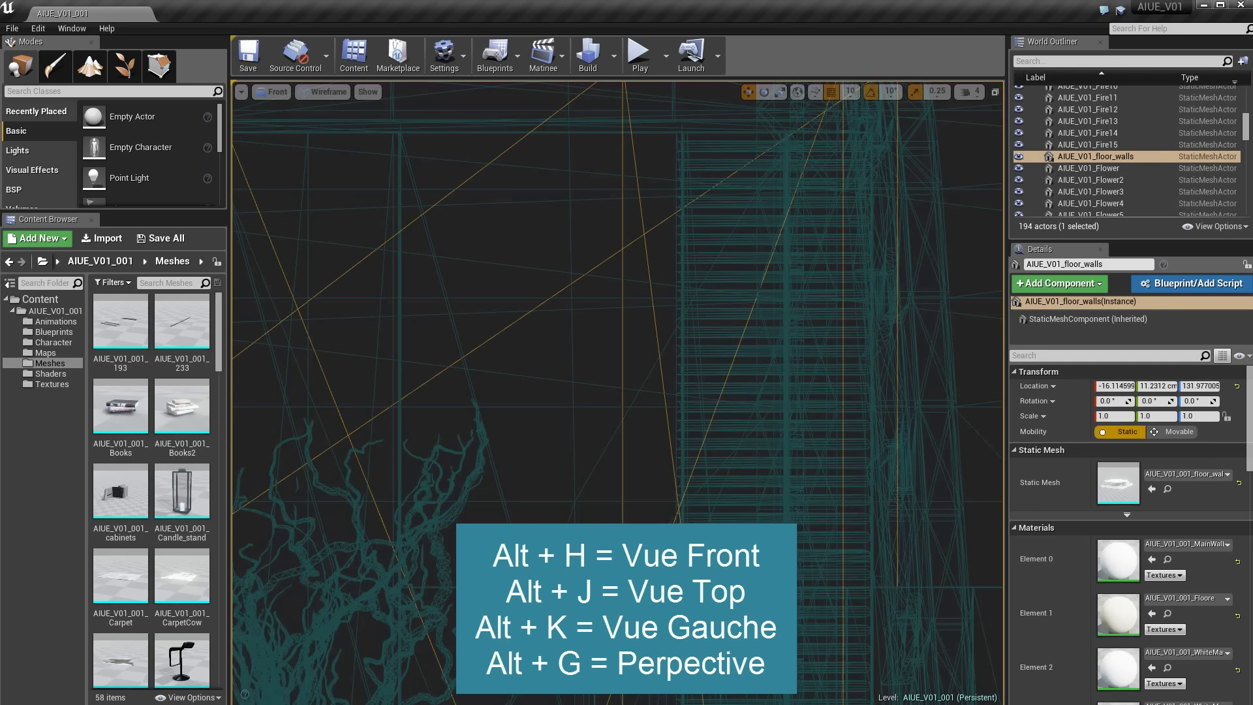
key("alt+j")
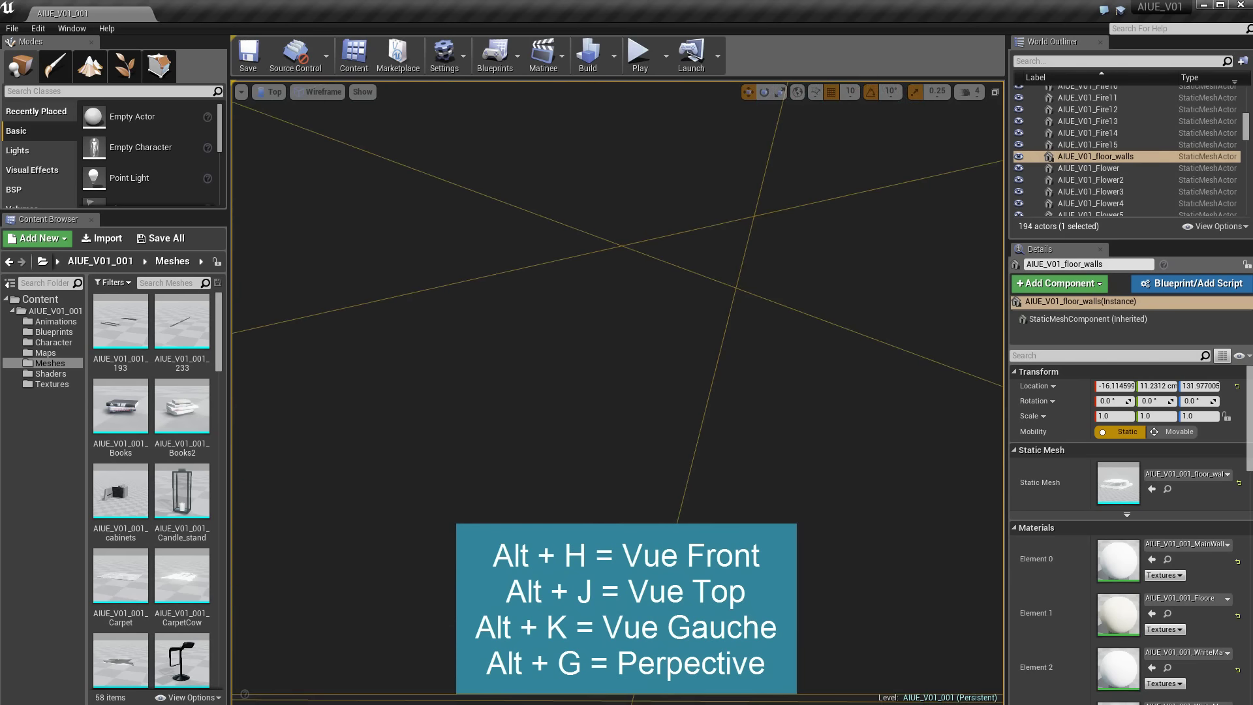
key("alt+k")
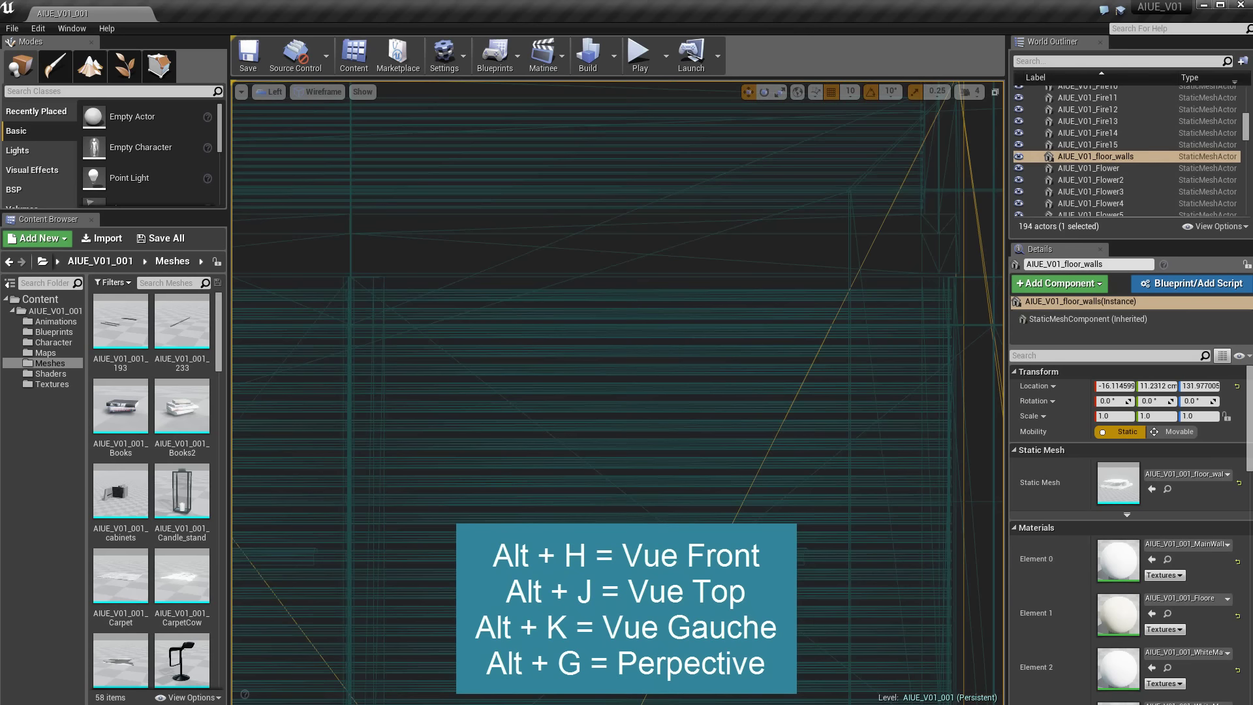
key("alt+g")
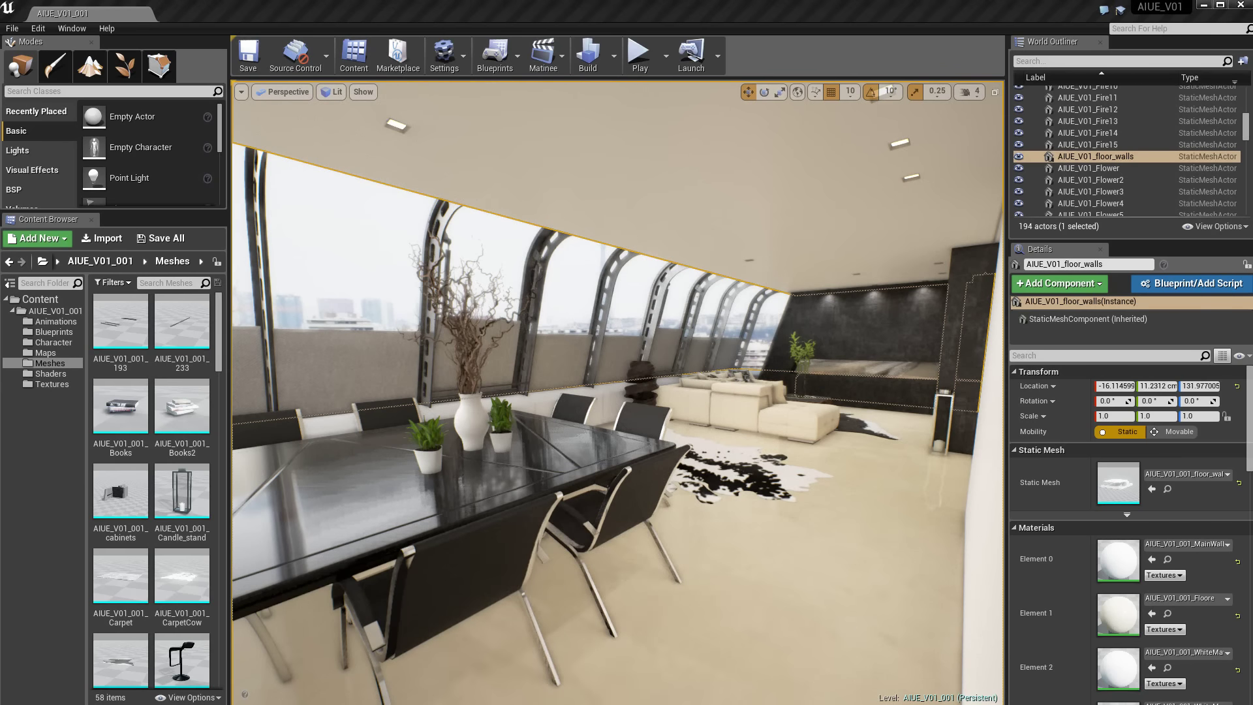
left_click(337, 93)
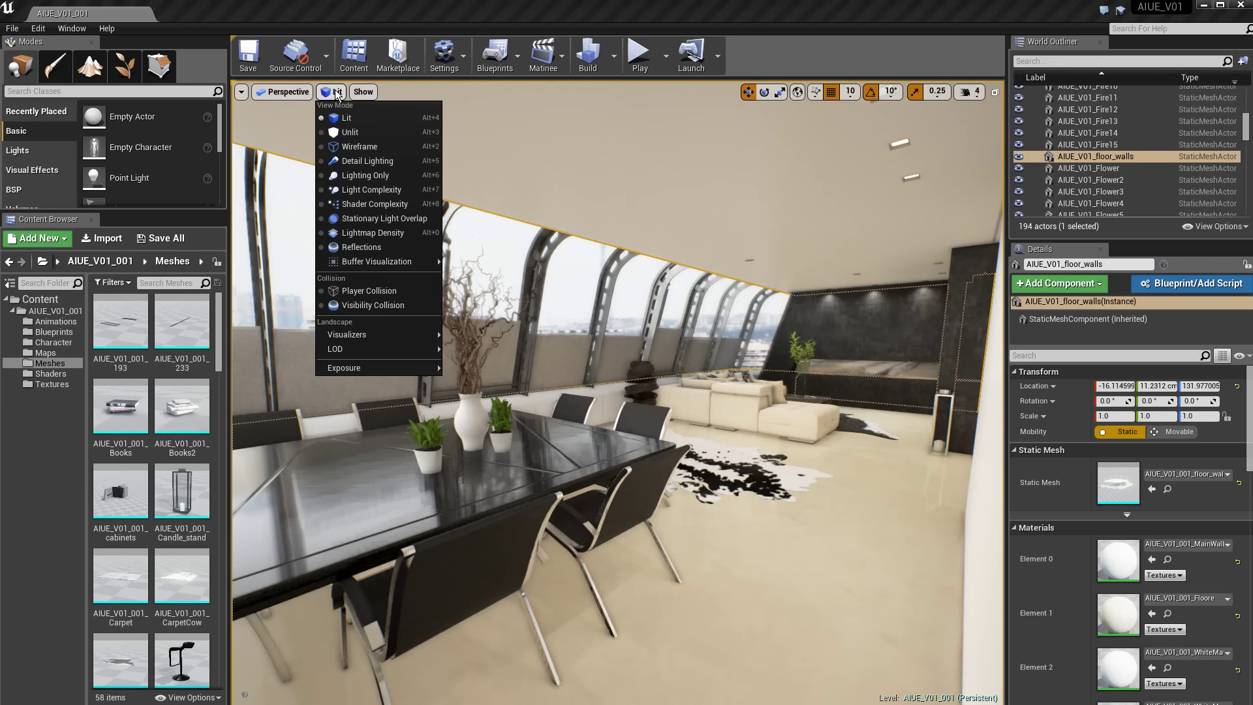
left_click(347, 131)
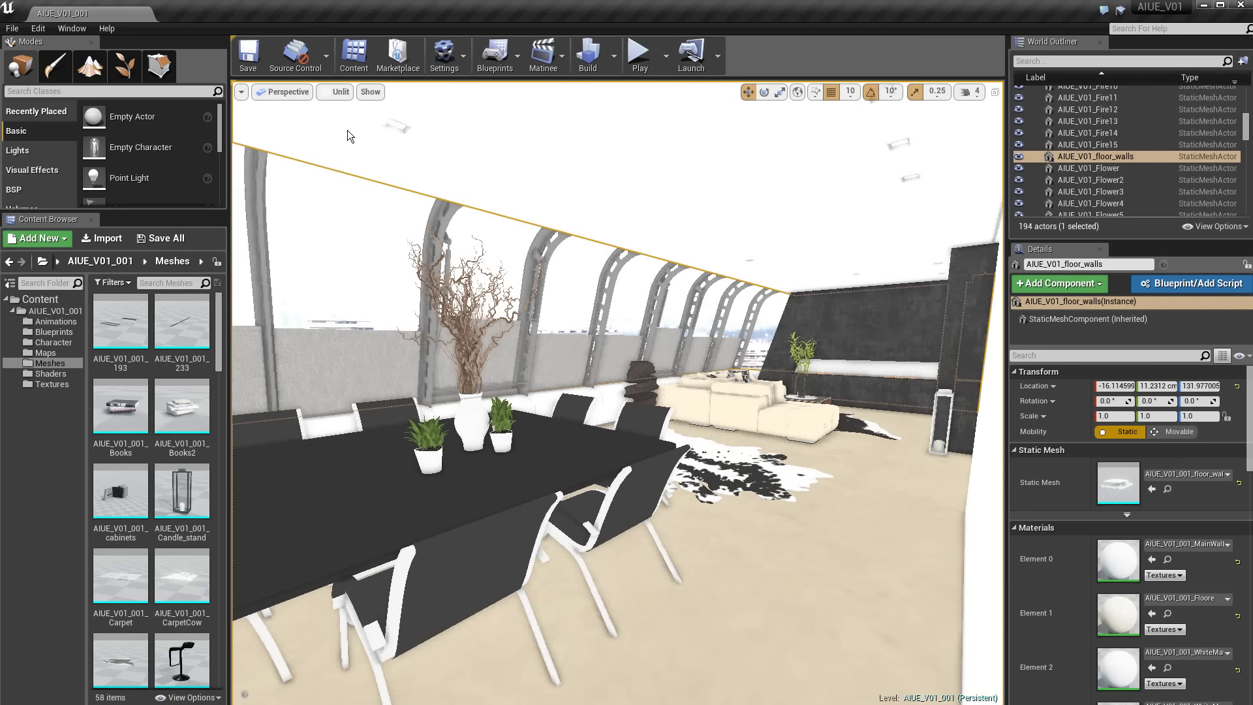
left_click(347, 94)
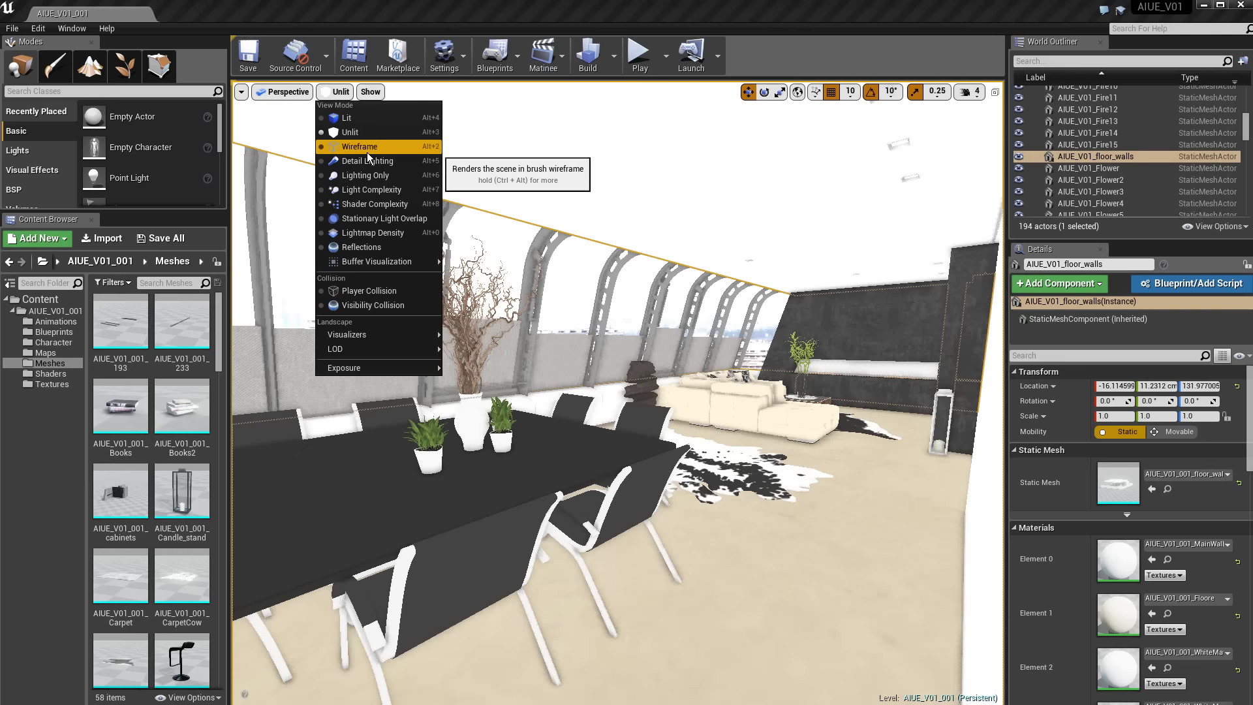
left_click(367, 150)
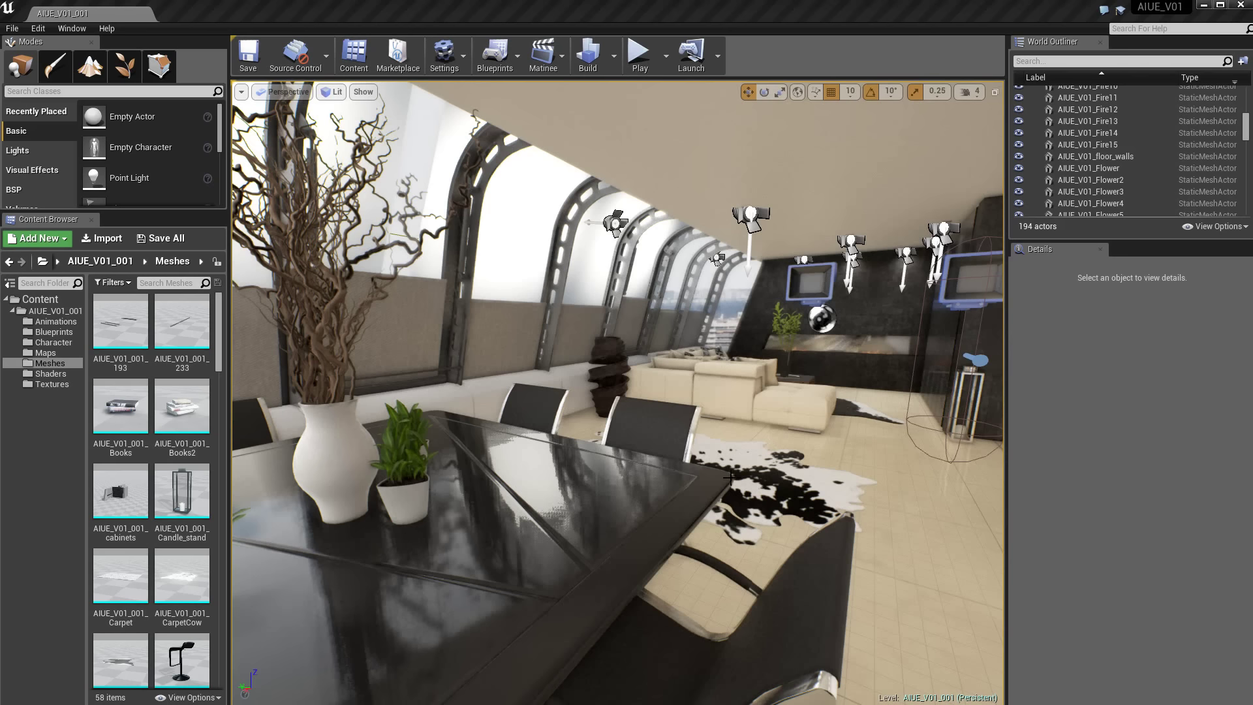
Step: Turn toward the far wall and inspect the SpotLight31 ceiling spotlight and the scene camera
right_click_drag(716, 480, 757, 489)
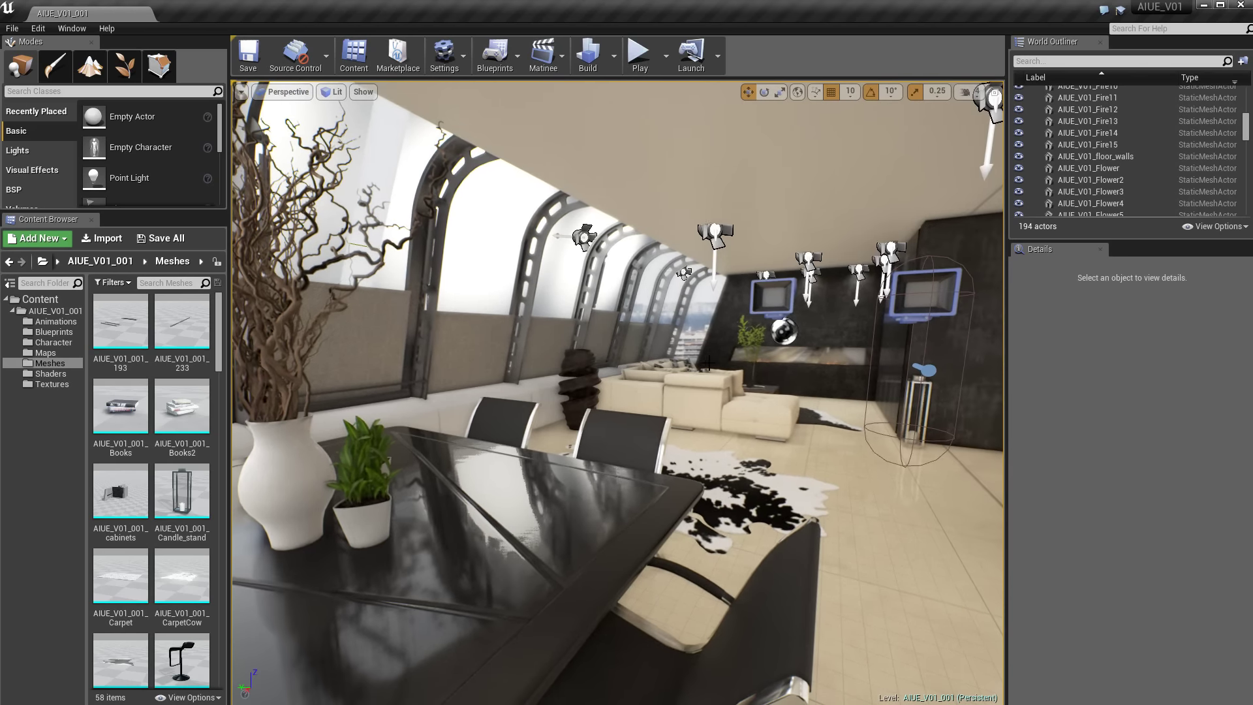
left_click(716, 231)
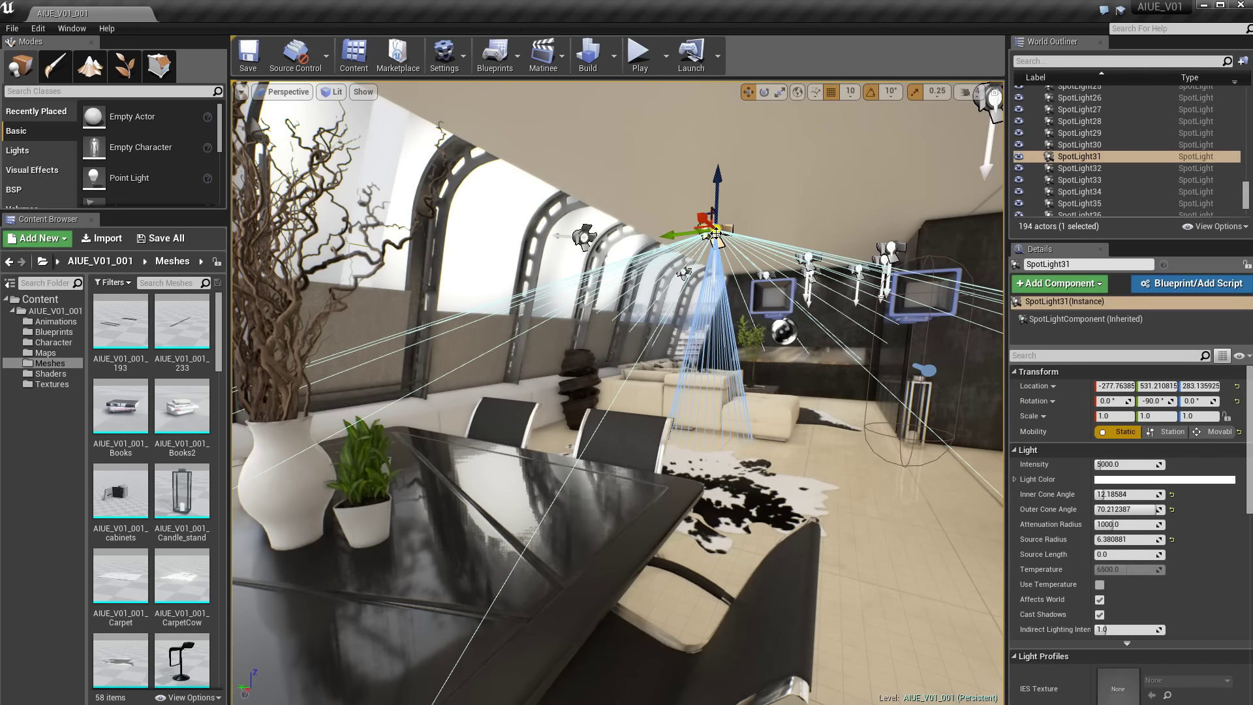
left_click(765, 296)
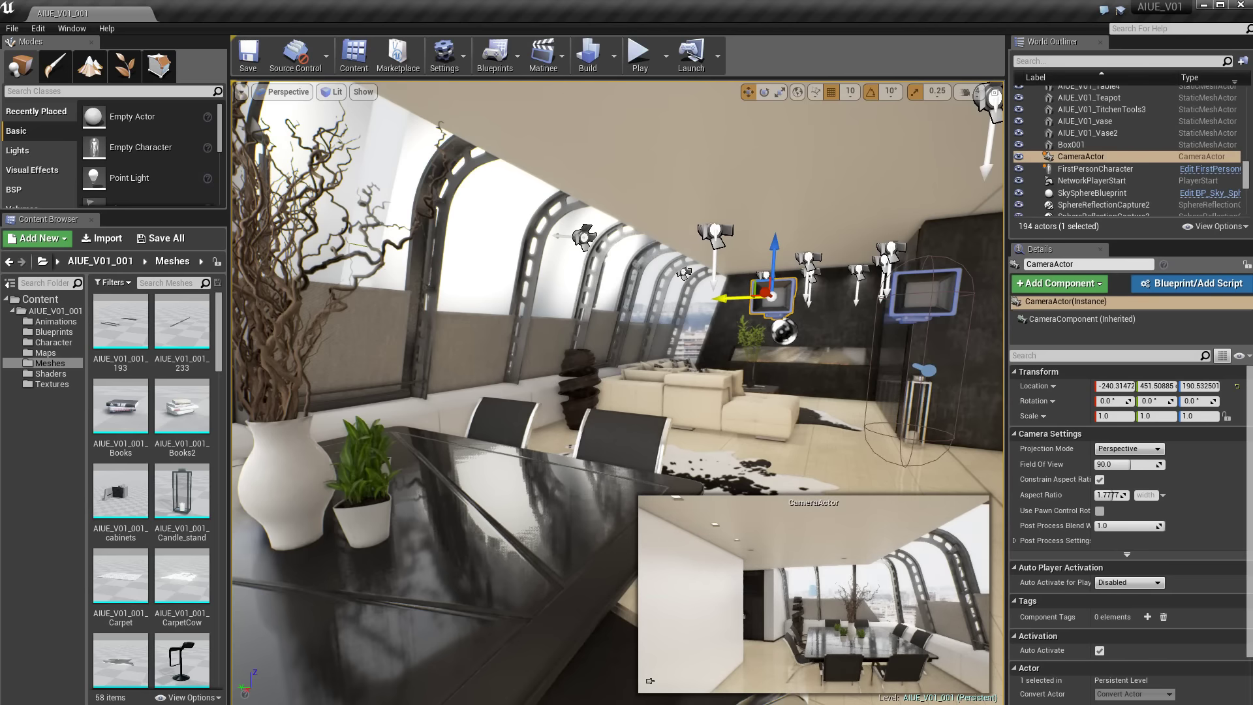
left_click(716, 231)
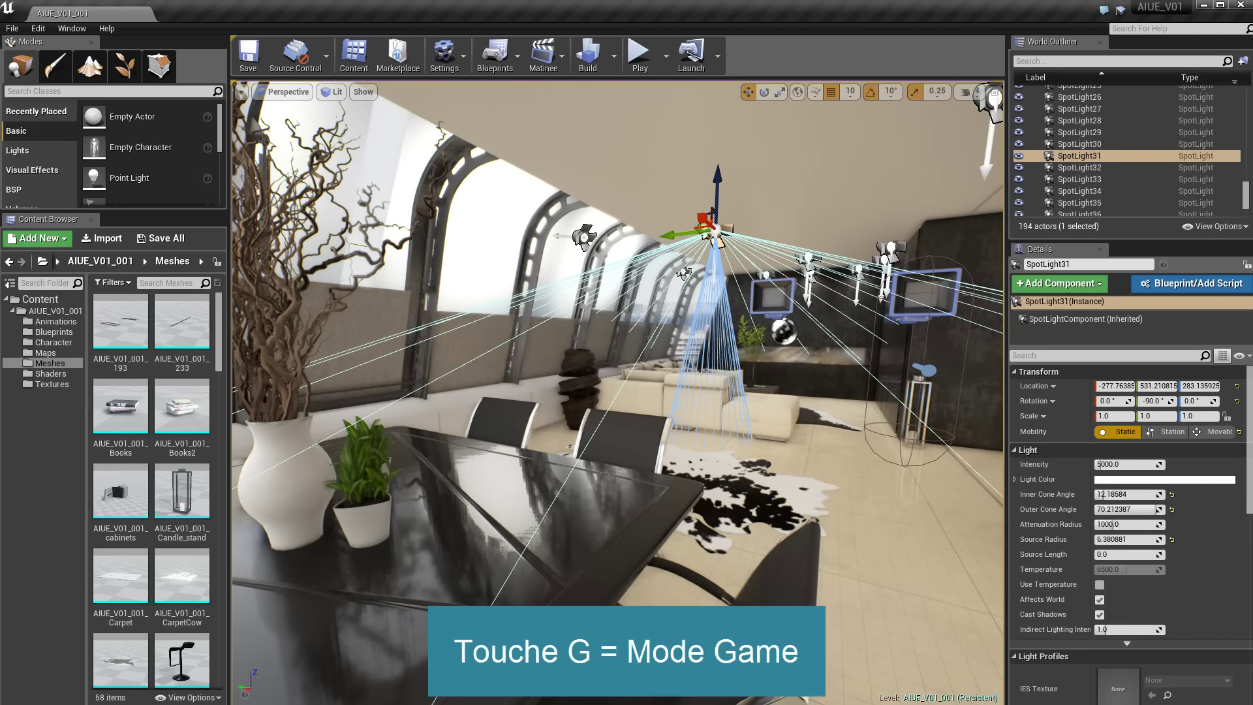
Step: Select the floor and walls mesh and switch the viewport to Game View with G
left_click(789, 204)
key("g")
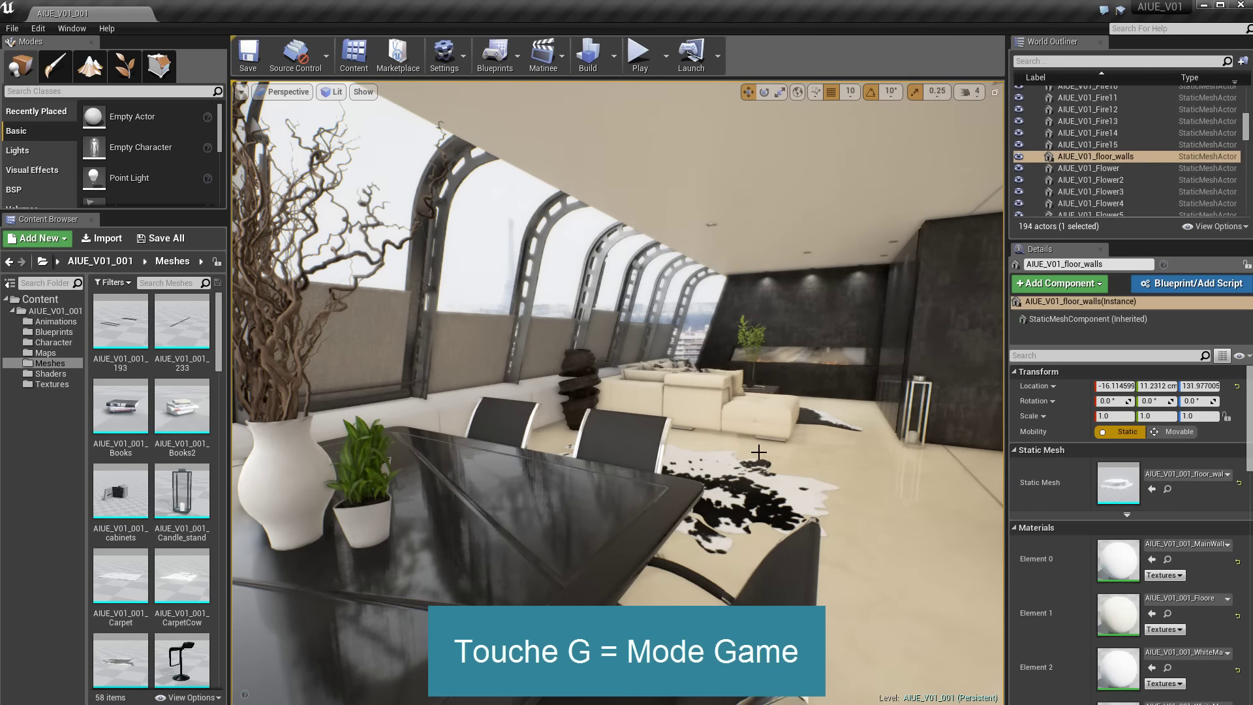
left_click(245, 92)
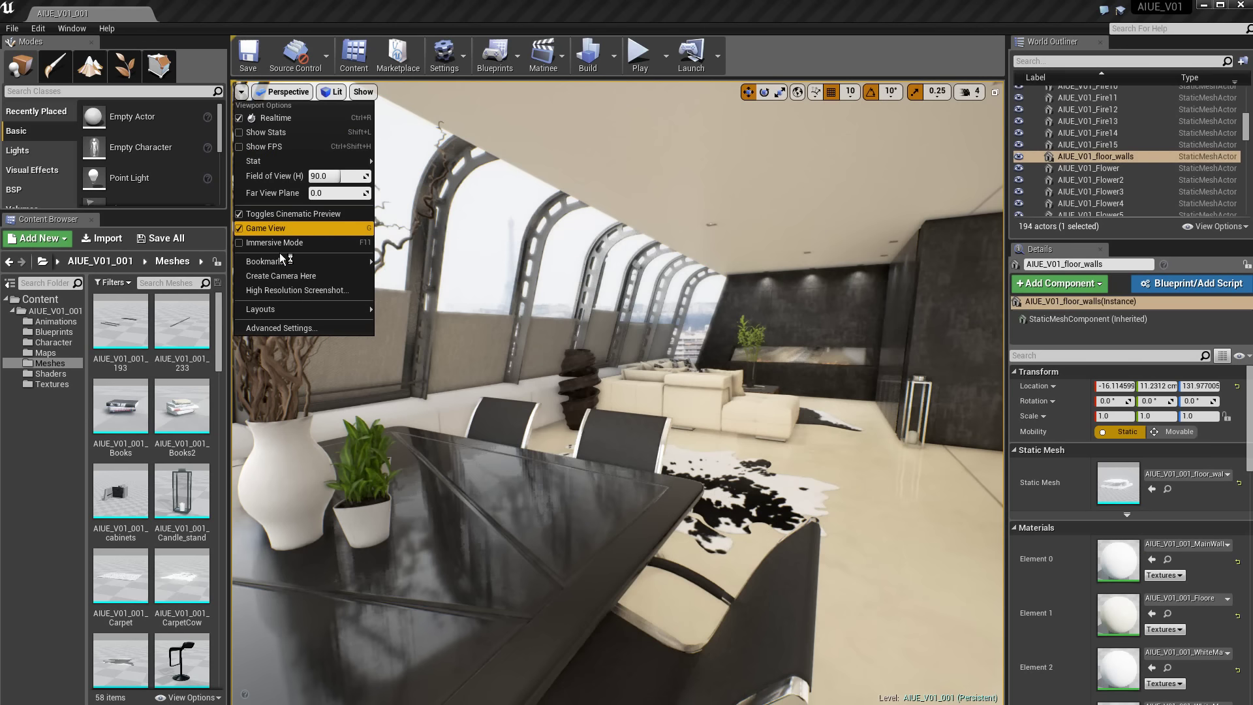
Step: Put the viewport into fullscreen Immersive Mode, then leave it with F11 to restore the editor panels
mouse_move(274, 261)
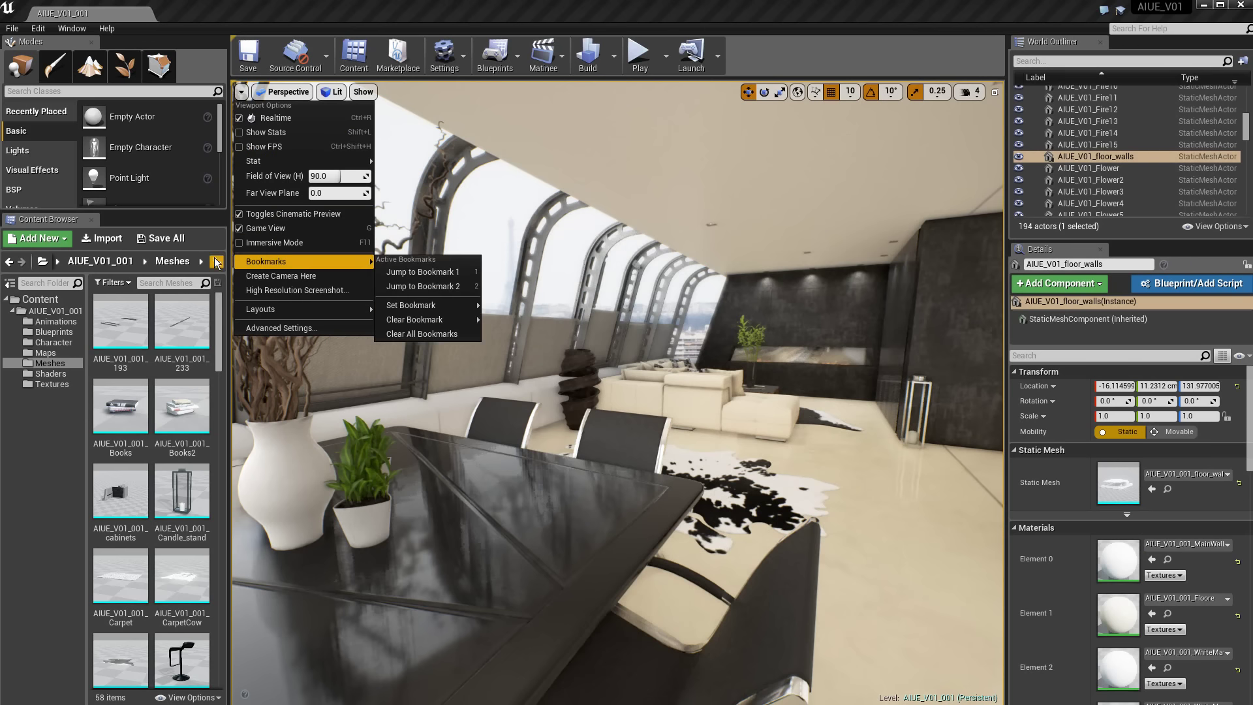
left_click(248, 242)
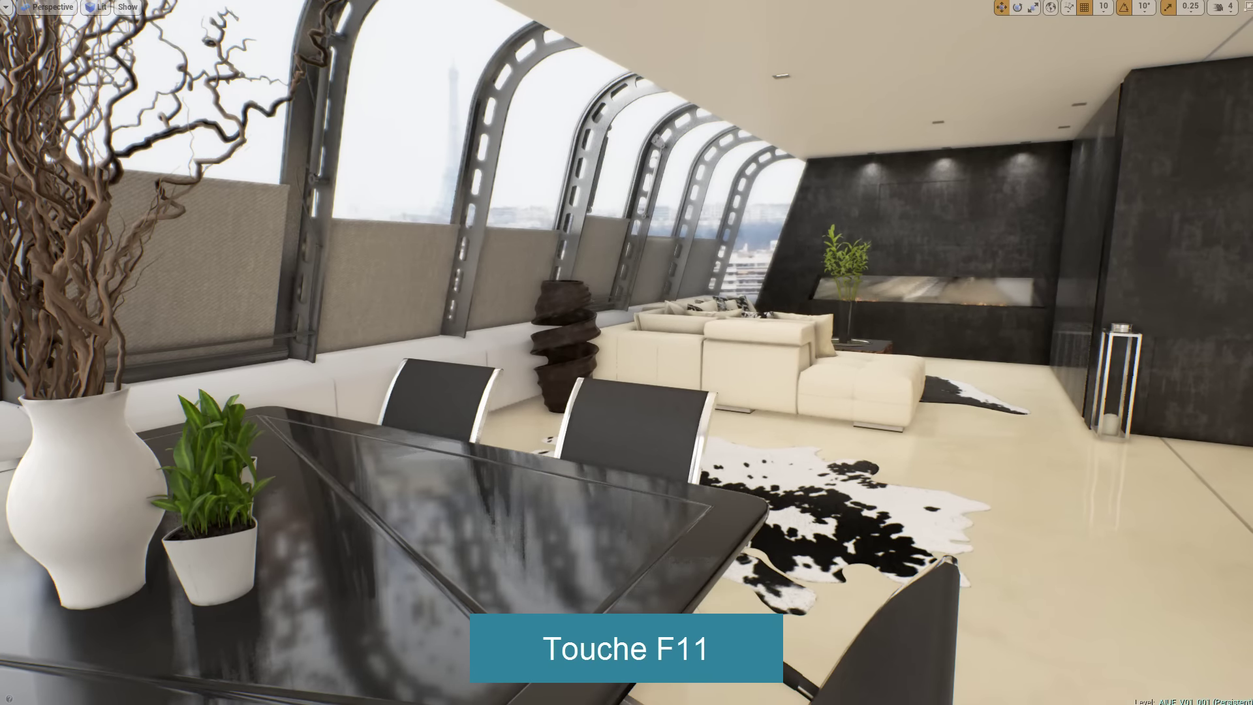
key("F11")
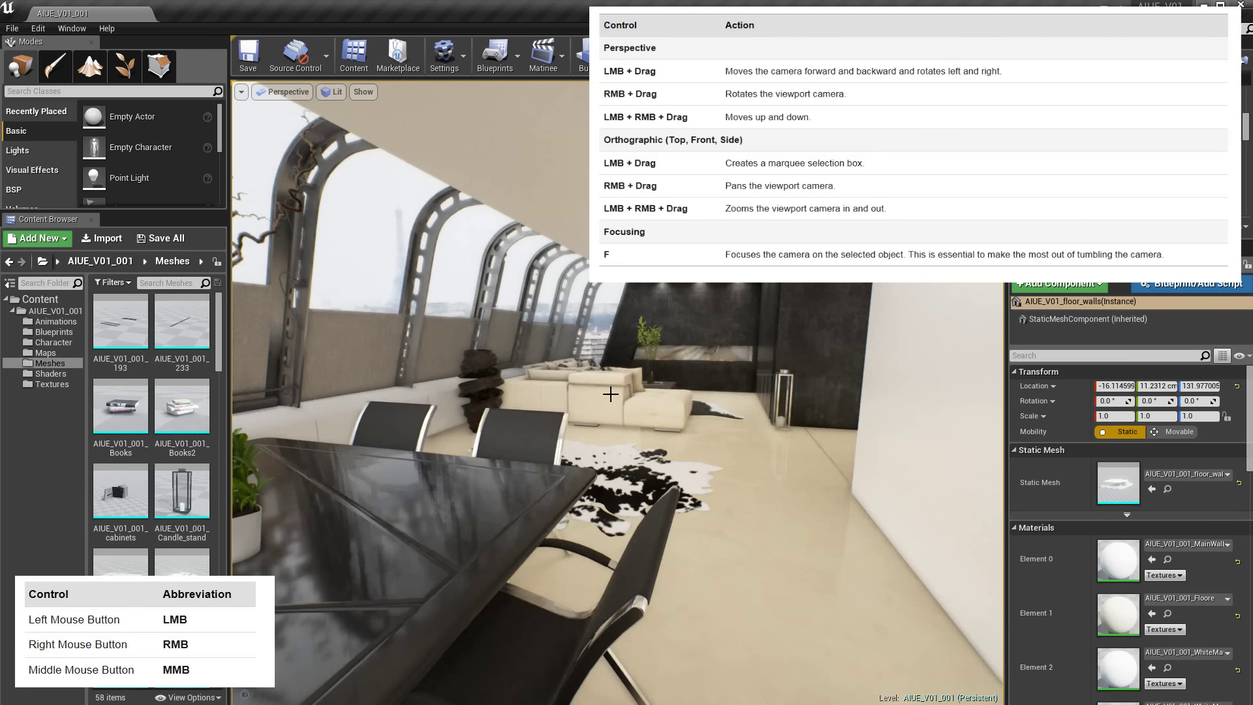
Step: Fly the camera past the dining table, rug and sofa to the lounge corner with the armchair
mouse_move(610, 394)
left_mouse_down()
mouse_move(659, 365)
mouse_move(561, 379)
mouse_move(626, 366)
mouse_move(620, 424)
mouse_move(705, 424)
mouse_move(692, 366)
mouse_move(626, 424)
left_mouse_up()
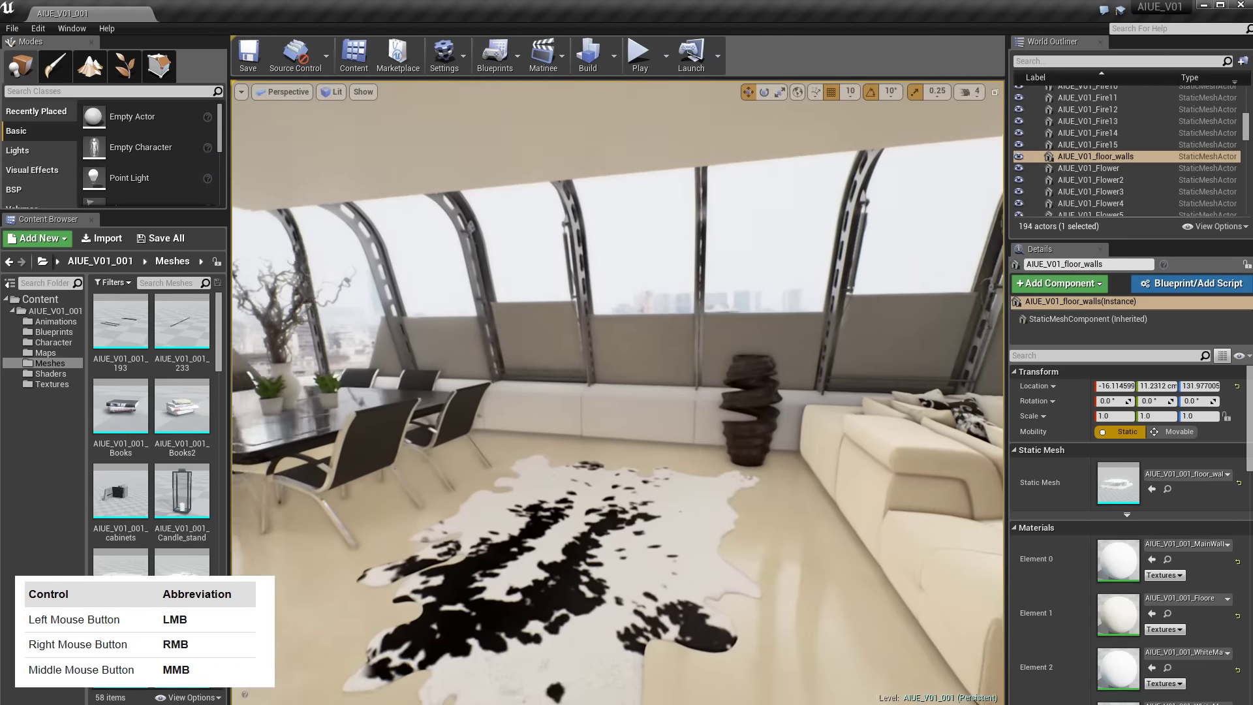
mouse_move(627, 424)
left_mouse_down()
mouse_move(627, 391)
mouse_move(633, 448)
left_mouse_up()
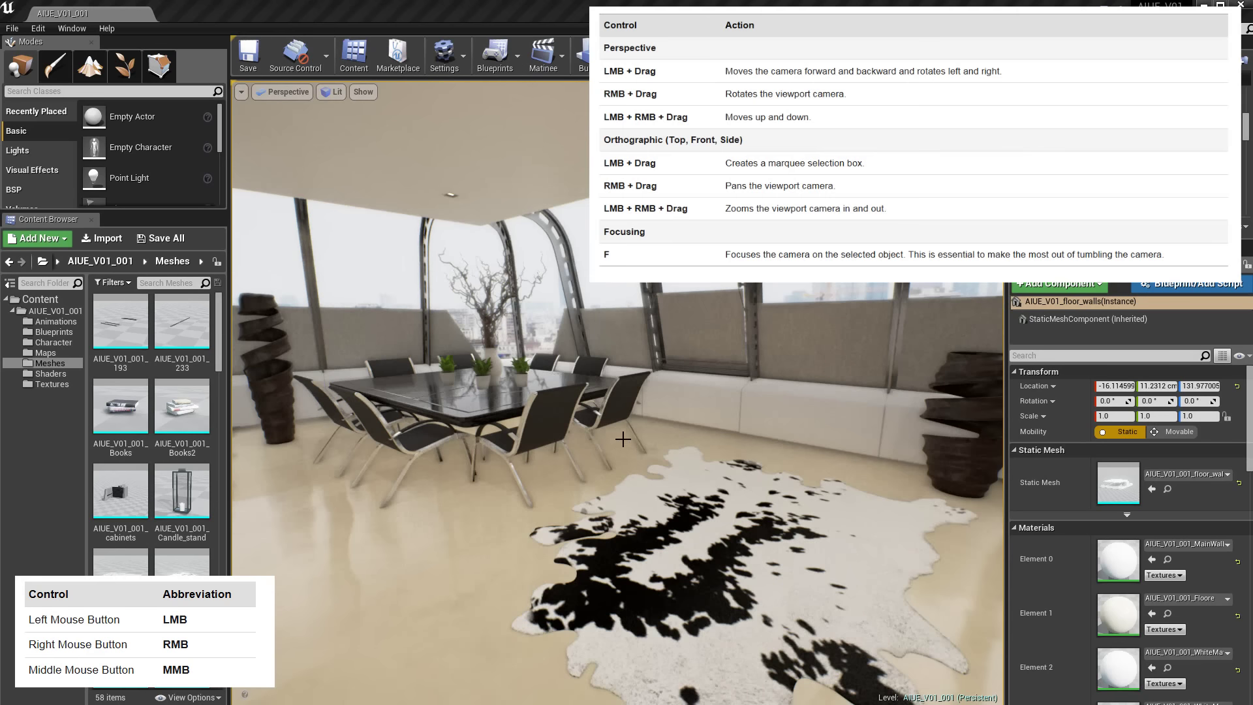
left_click_drag(623, 440, 724, 434)
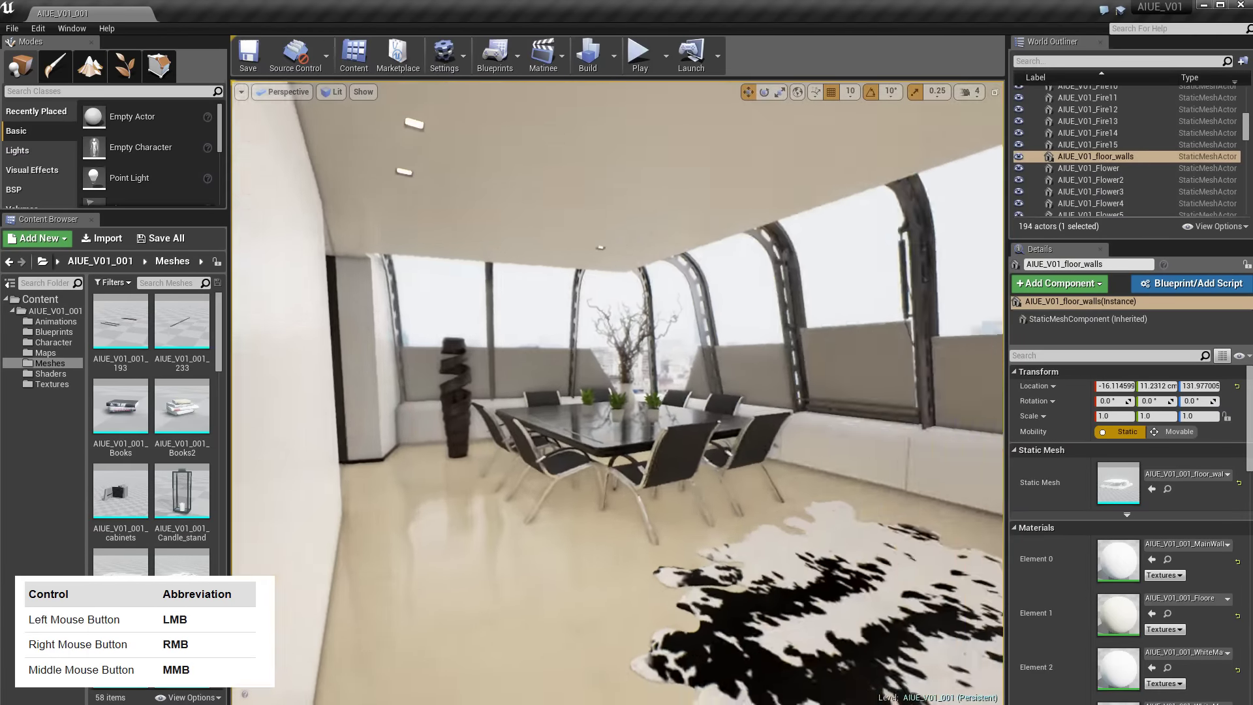
left_click_drag(848, 140, 960, 140)
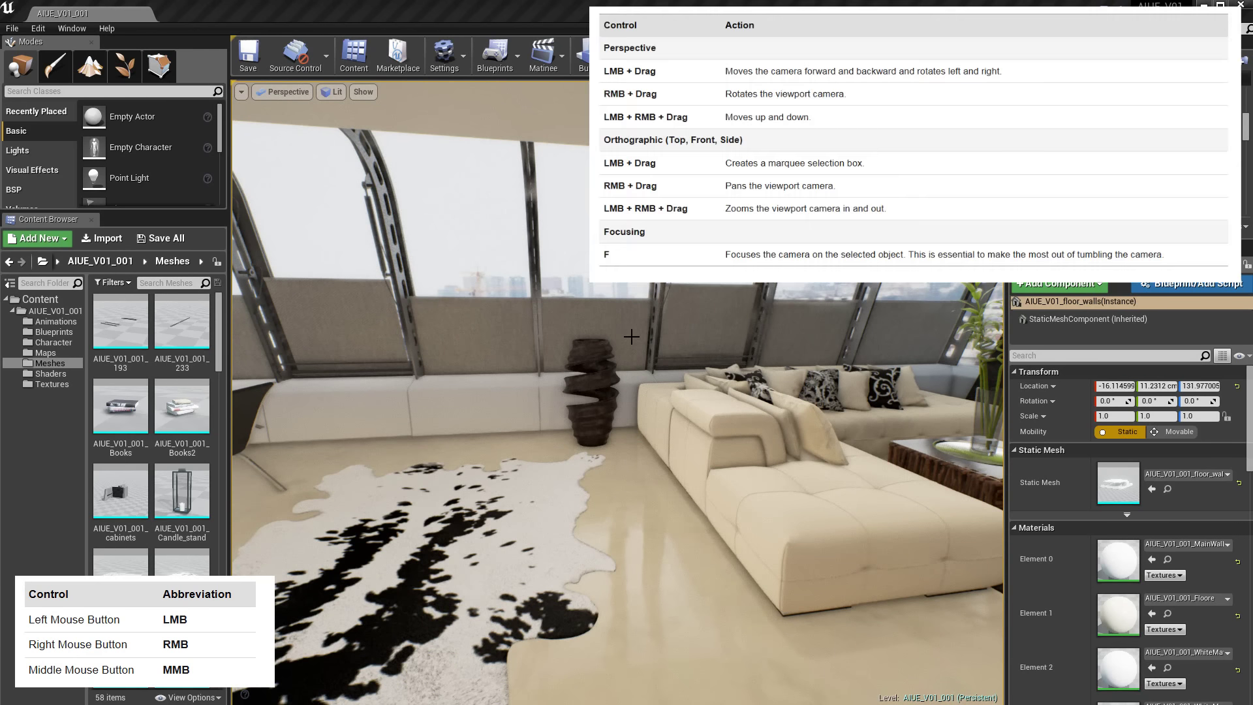
right_click_drag(631, 337, 496, 339)
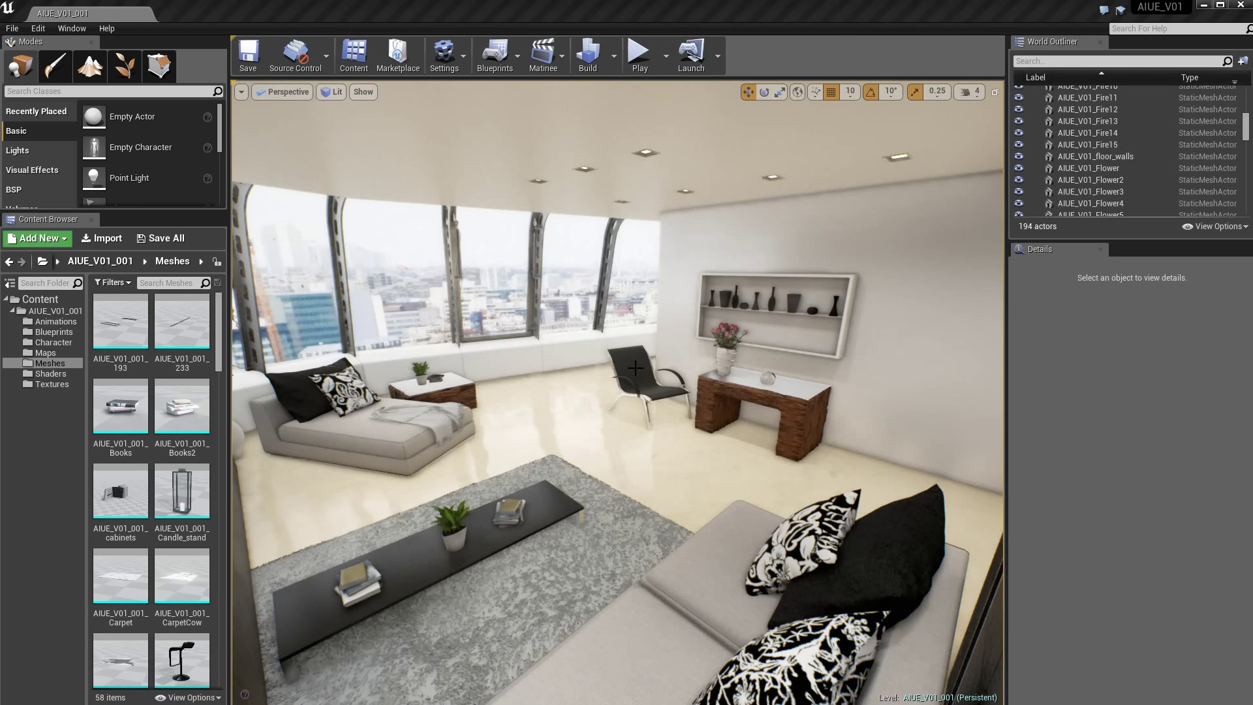
Step: Focus on Chair5 with F, orbit and dolly around it, then select the wooden desk beside it
left_click(634, 368)
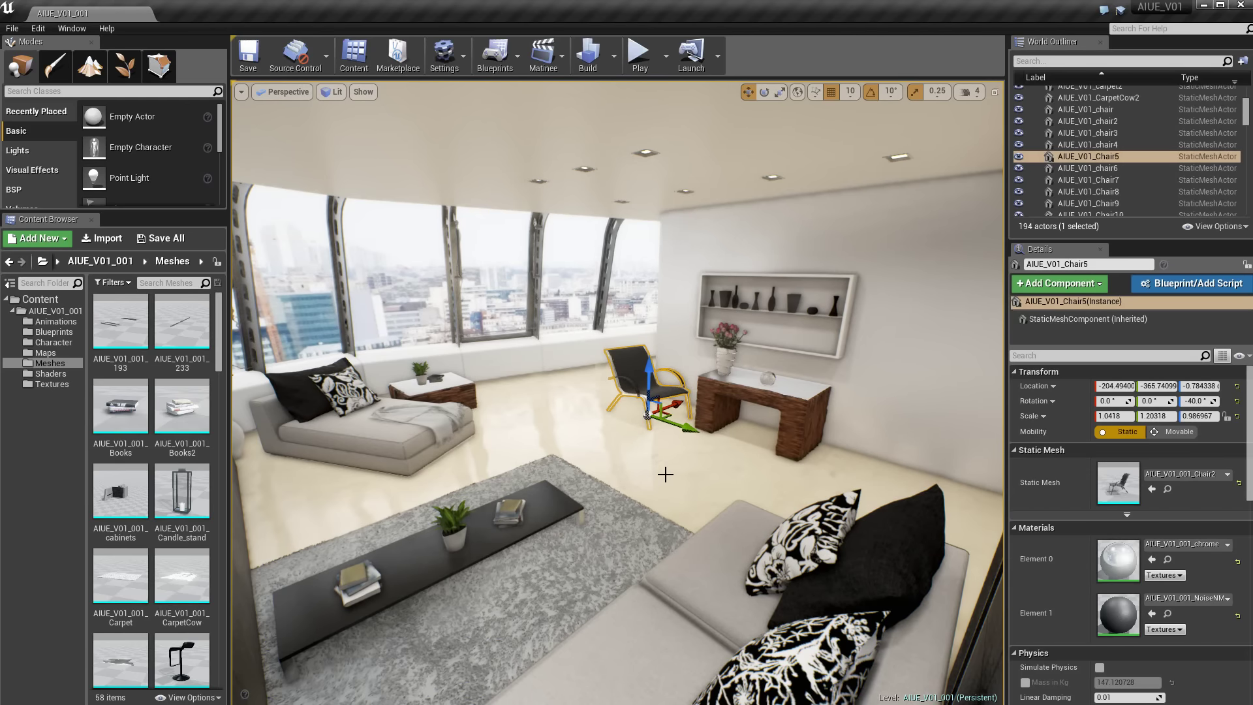
key("f")
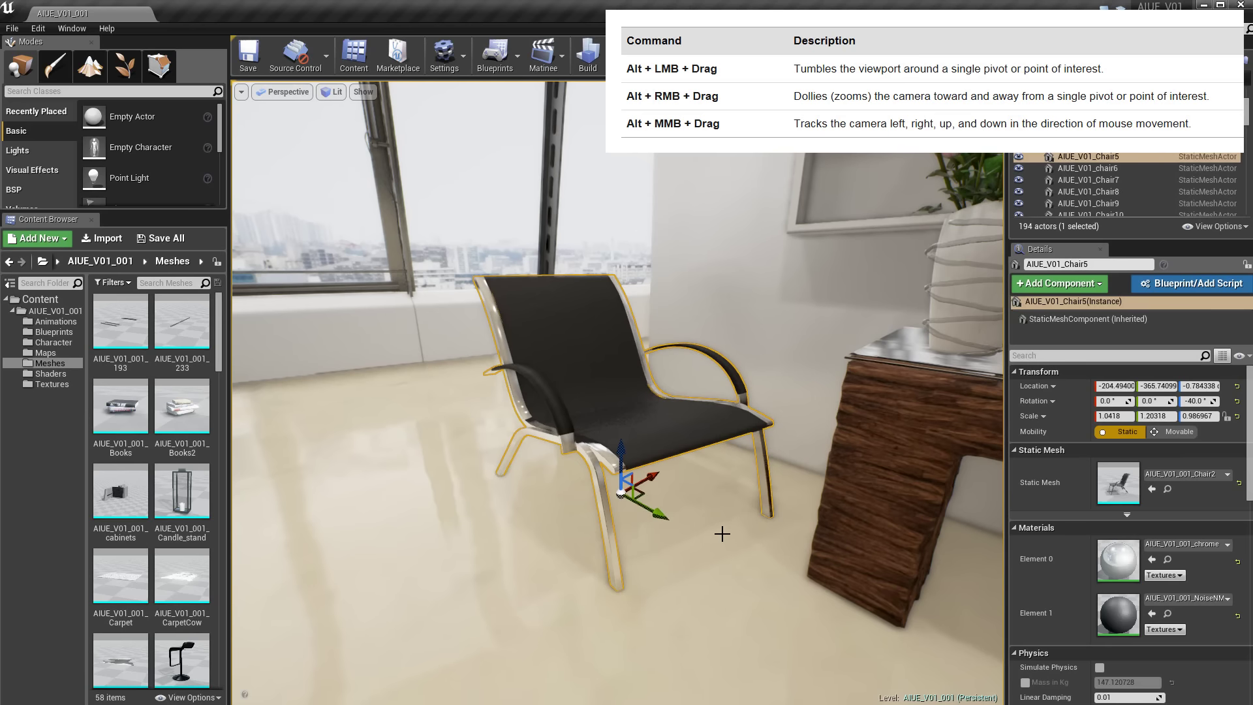
left_click_drag(711, 526, 1044, 526, "alt")
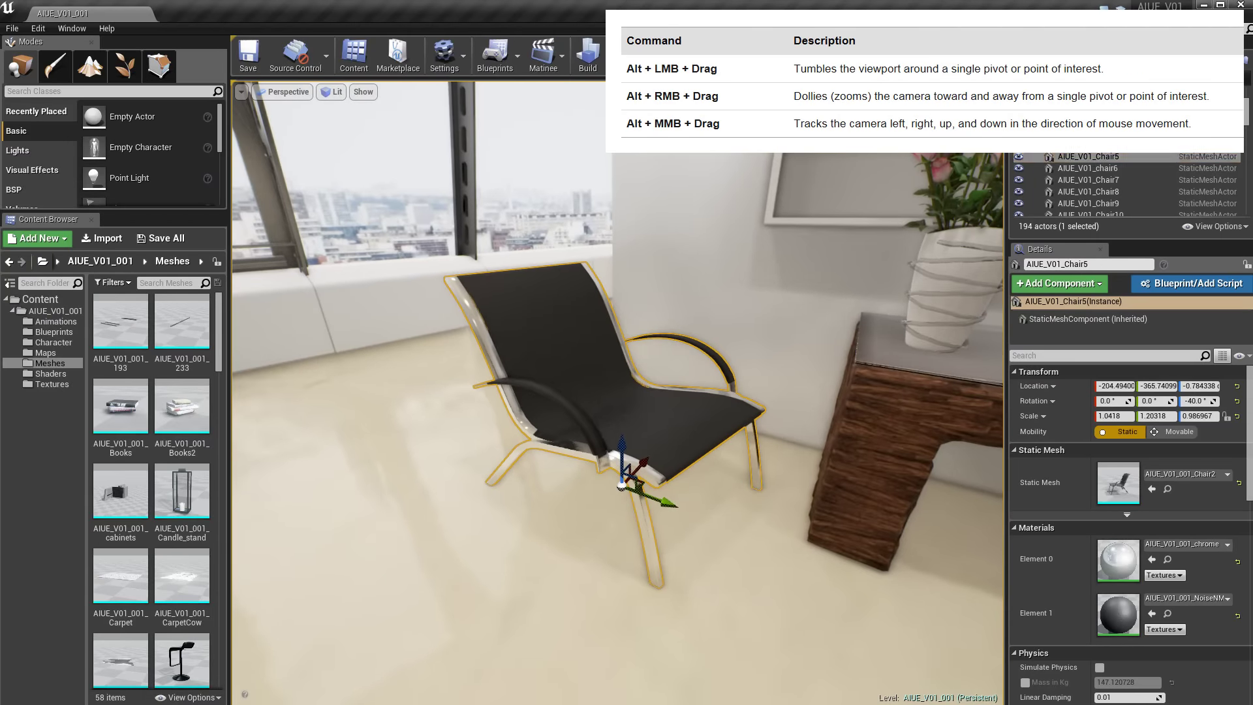
scroll(676, 433, "up", 2)
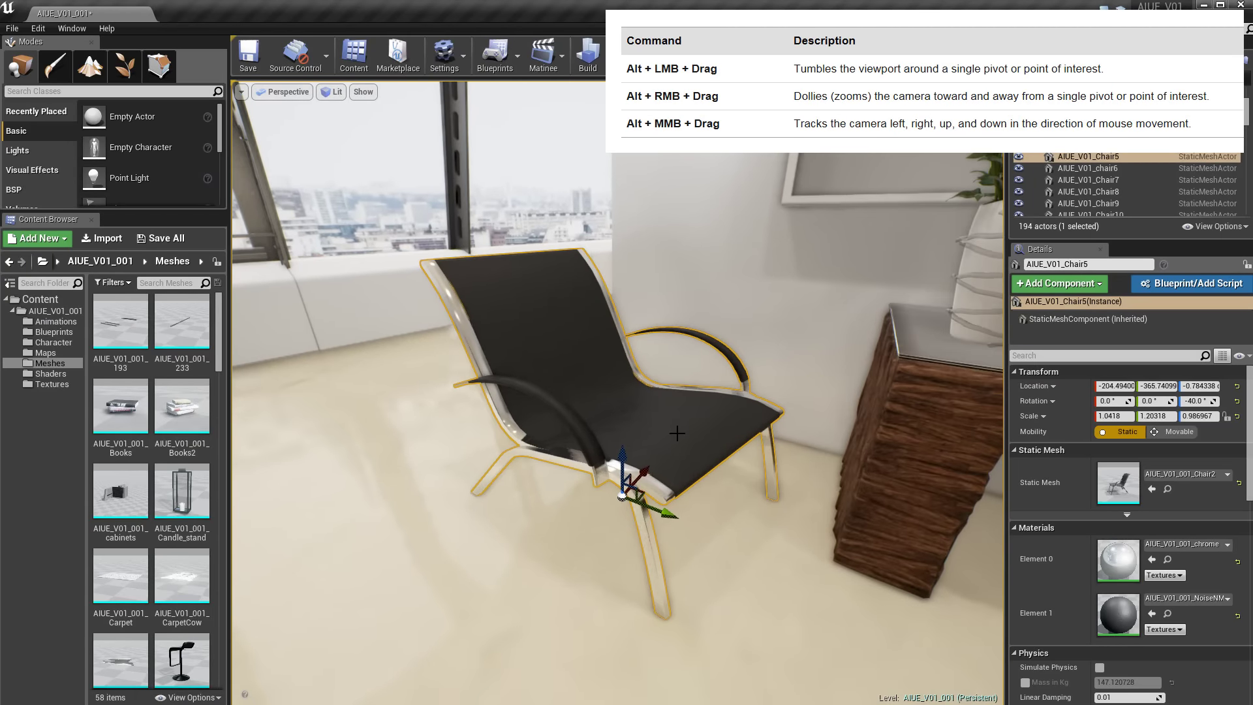
mouse_move(677, 433)
right_mouse_down("alt")
mouse_move(676, 457)
mouse_move(677, 399)
mouse_move(676, 431)
right_mouse_up("alt")
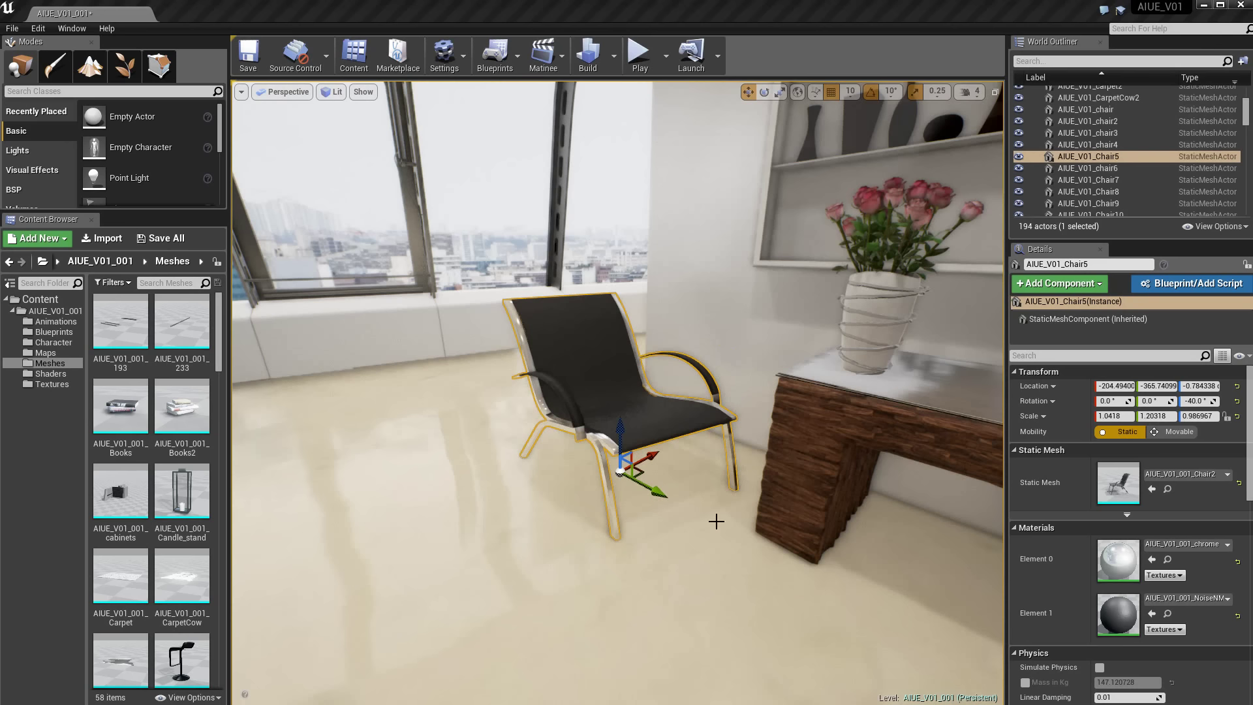
left_click_drag(490, 520, 392, 519, "alt")
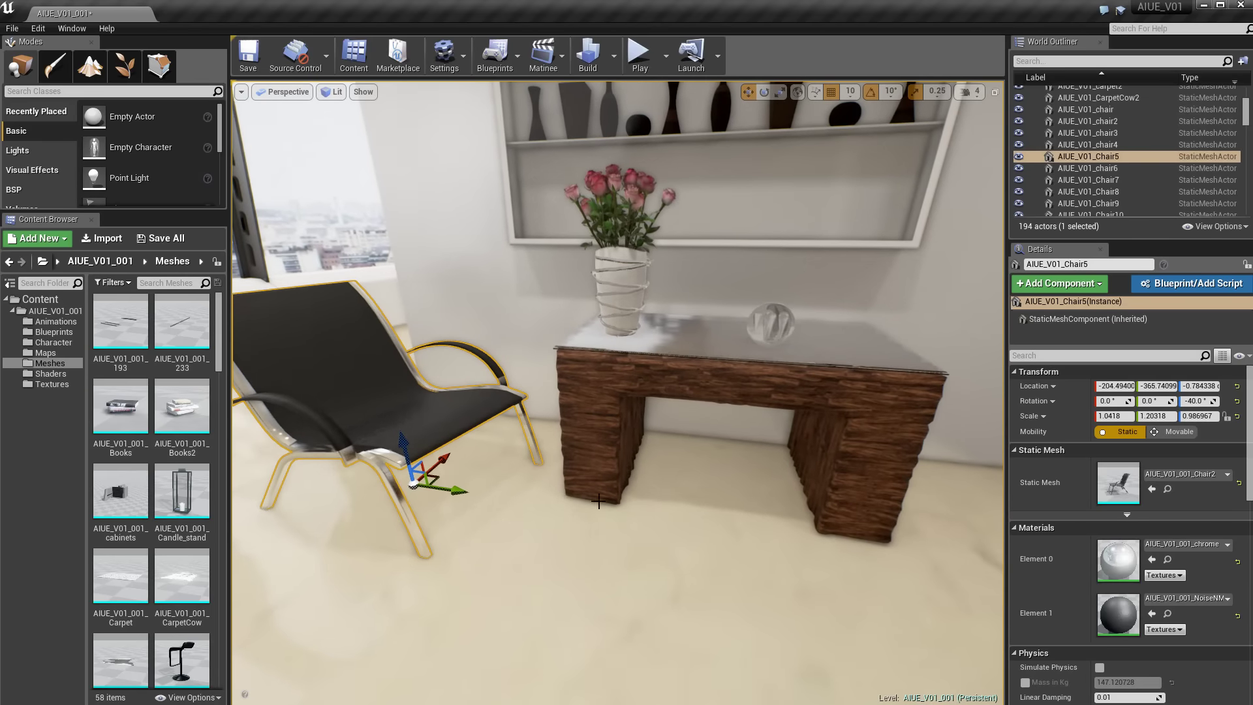
left_click(722, 389)
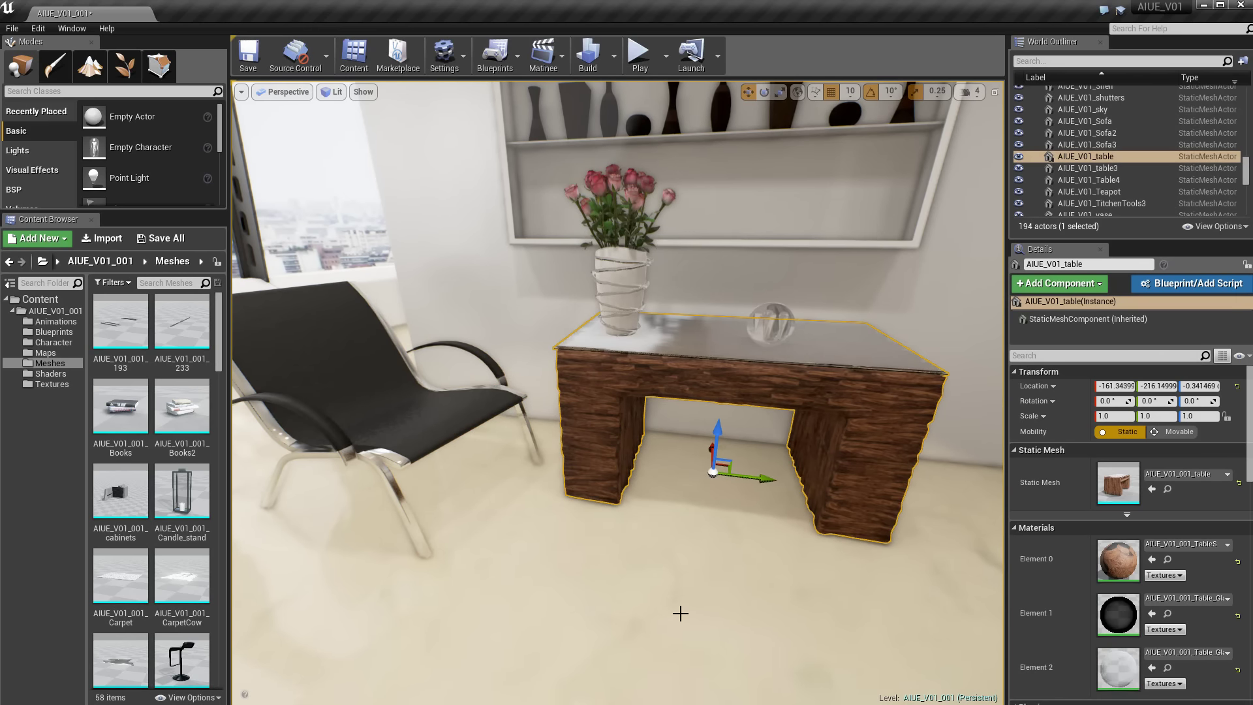
Step: Restore the four-viewport layout, then pan and zoom out the front orthographic view
left_click(996, 93)
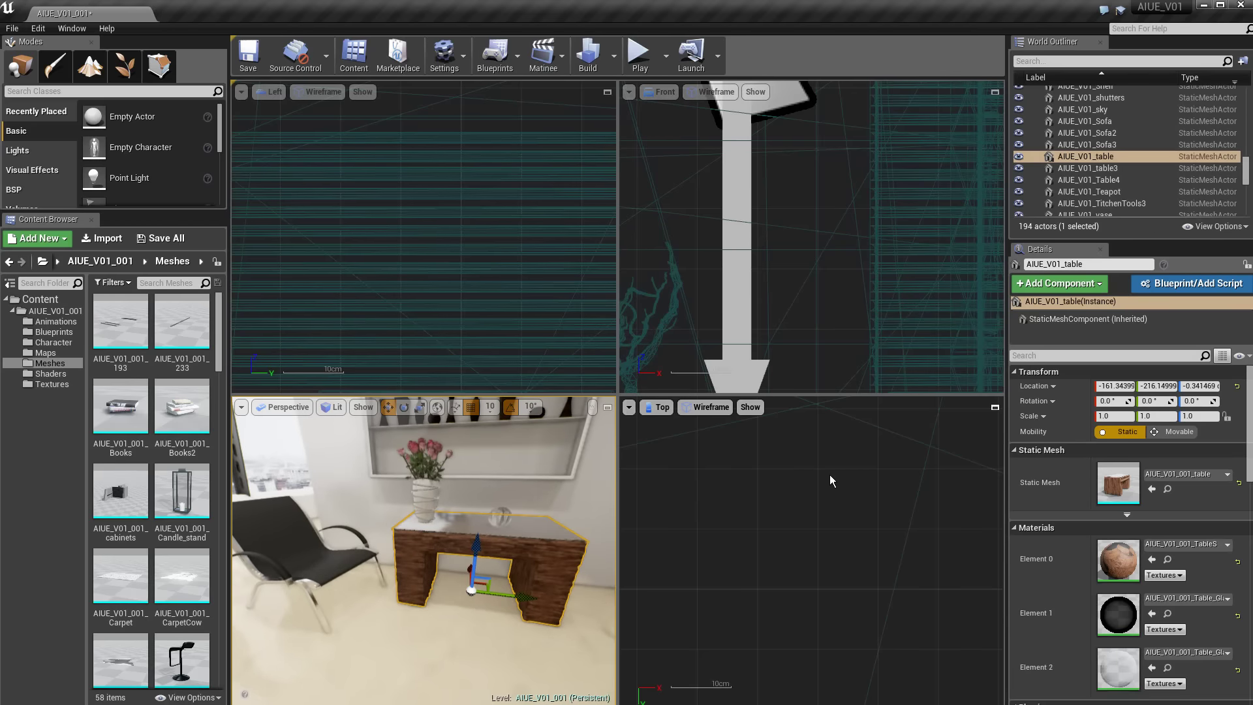
right_click_drag(804, 266, 811, 294)
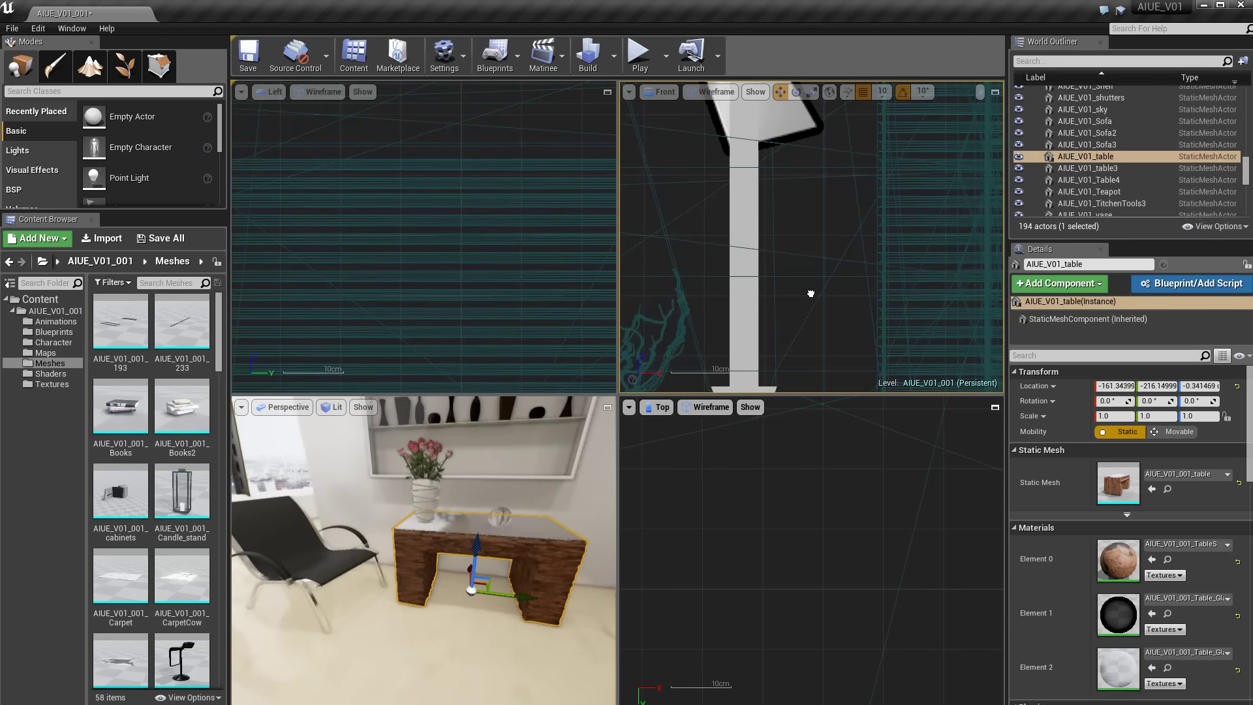
scroll(822, 279, "down", 2)
scroll(822, 279, "down", 5)
scroll(823, 279, "down", 3)
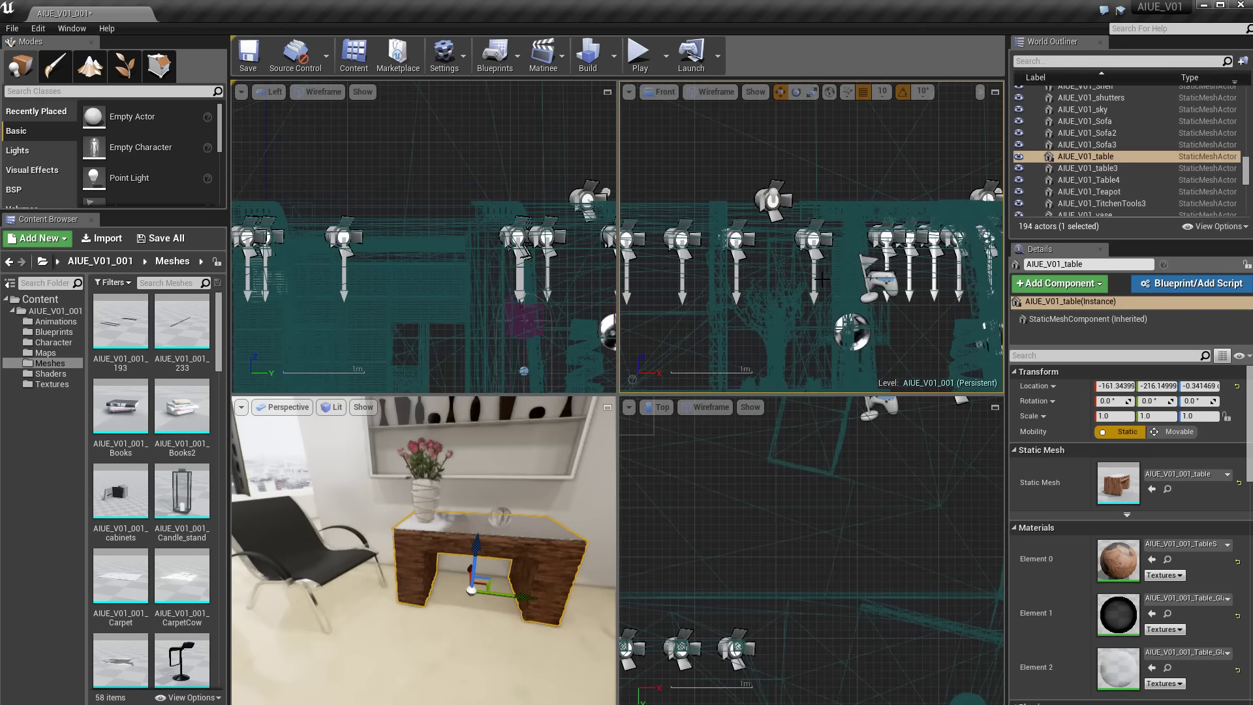
scroll(822, 280, "down", 4)
scroll(795, 445, "down", 4)
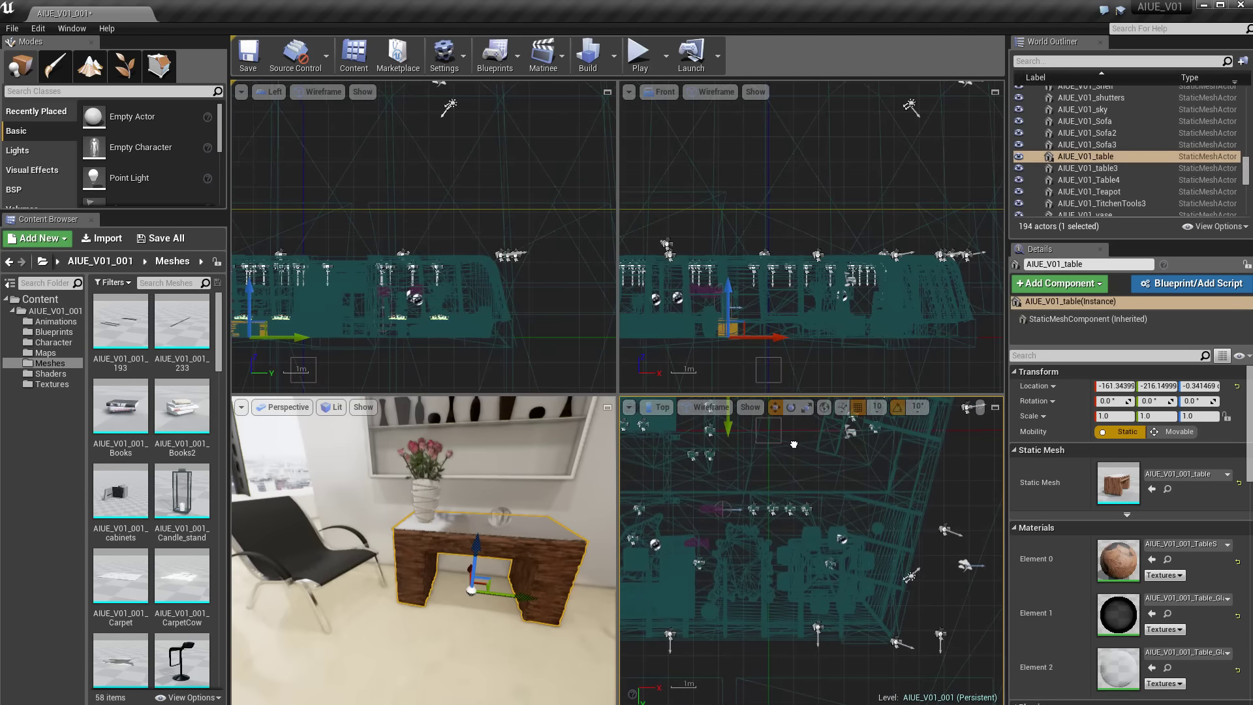
scroll(794, 444, "down", 3)
scroll(795, 444, "down", 3)
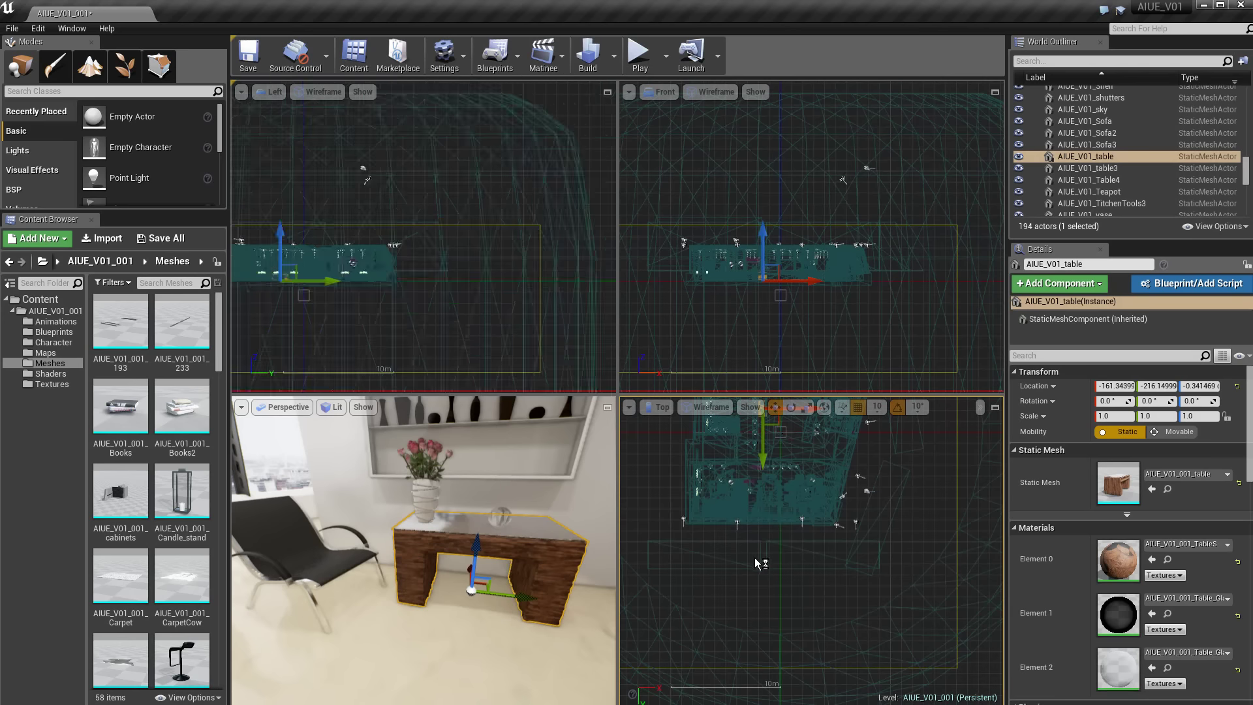
Step: Recenter and zoom the top view on the building, then box-select part of the scene
right_click_drag(755, 558, 733, 527)
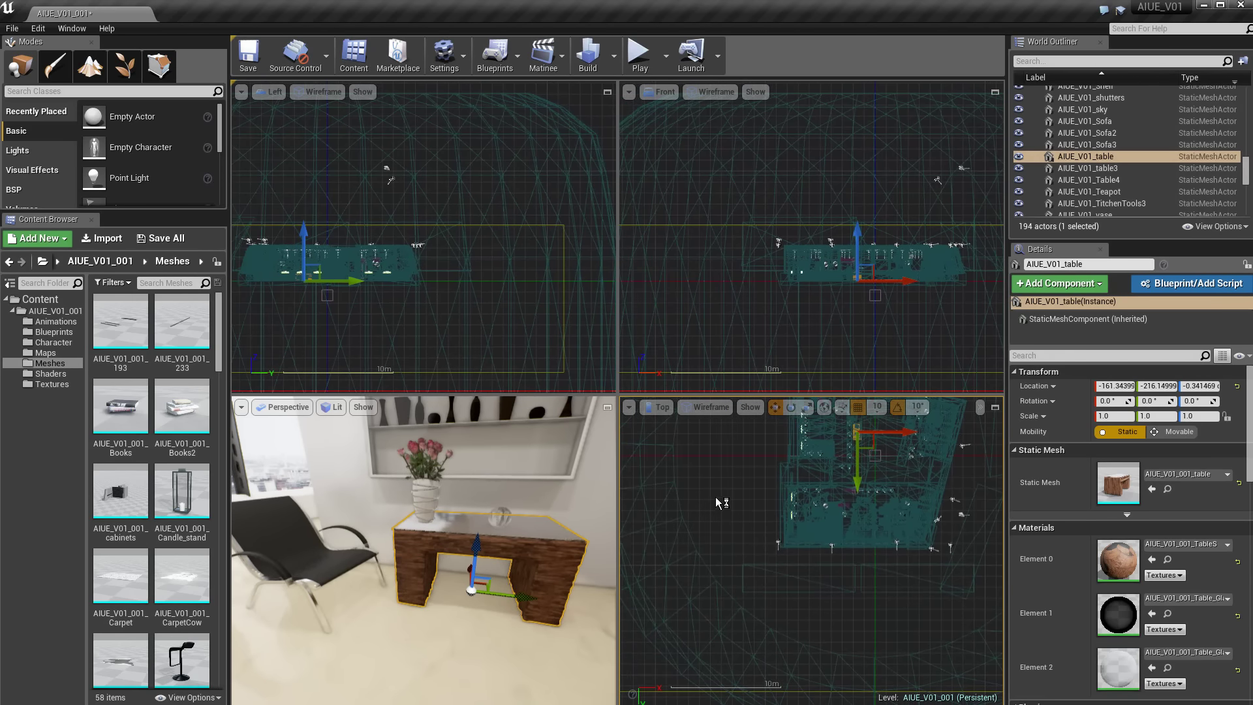
scroll(717, 496, "up", 3)
scroll(719, 496, "up", 2)
scroll(734, 498, "up", 2)
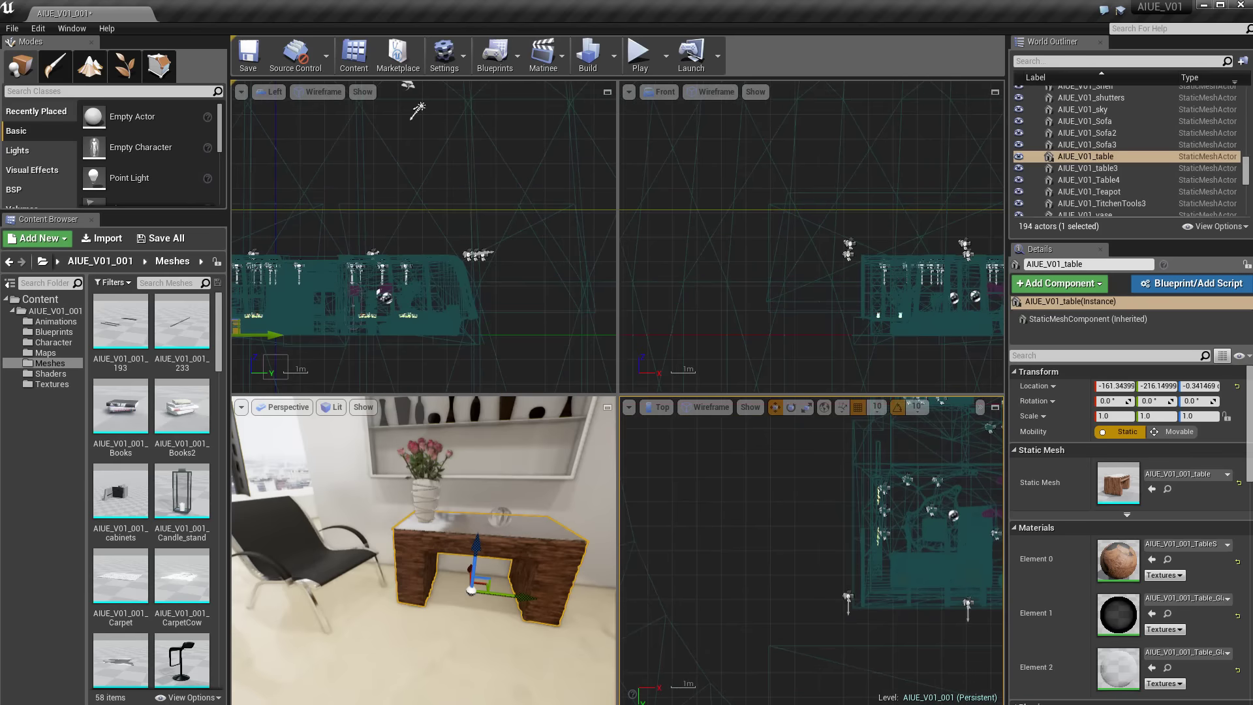
right_click_drag(734, 498, 684, 470)
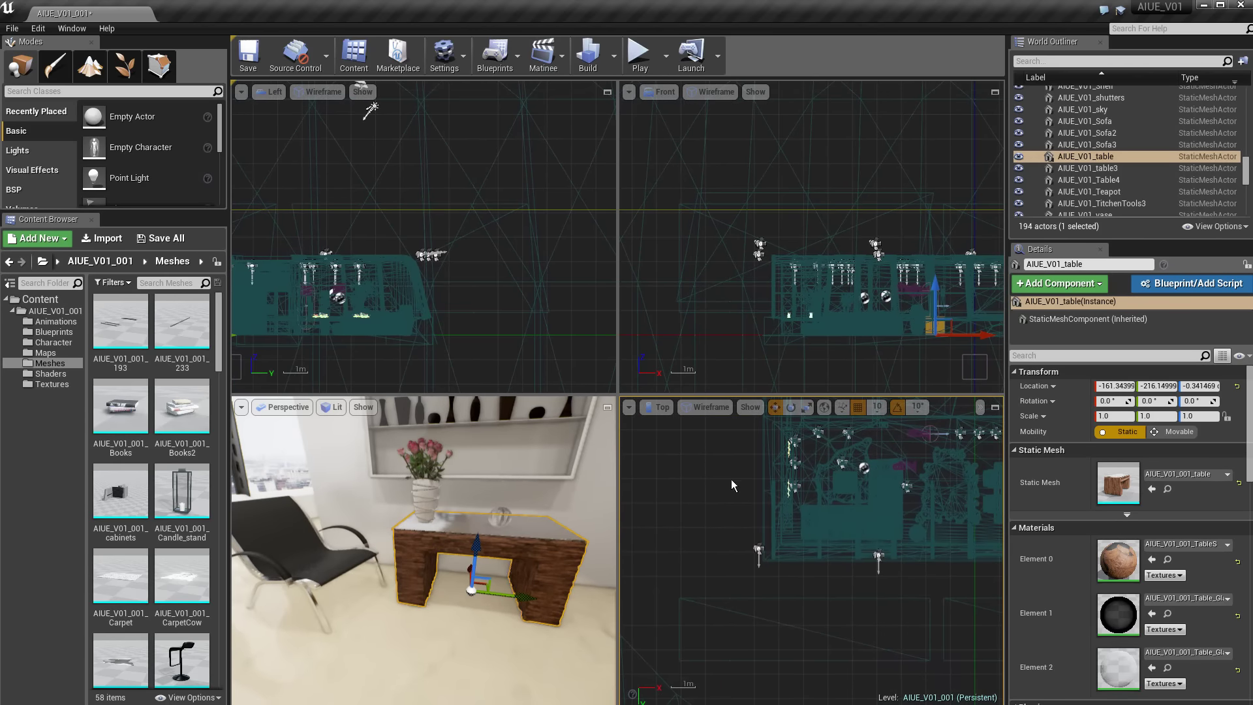
mouse_move(730, 483)
left_mouse_down()
mouse_move(743, 577)
mouse_move(920, 585)
left_mouse_up()
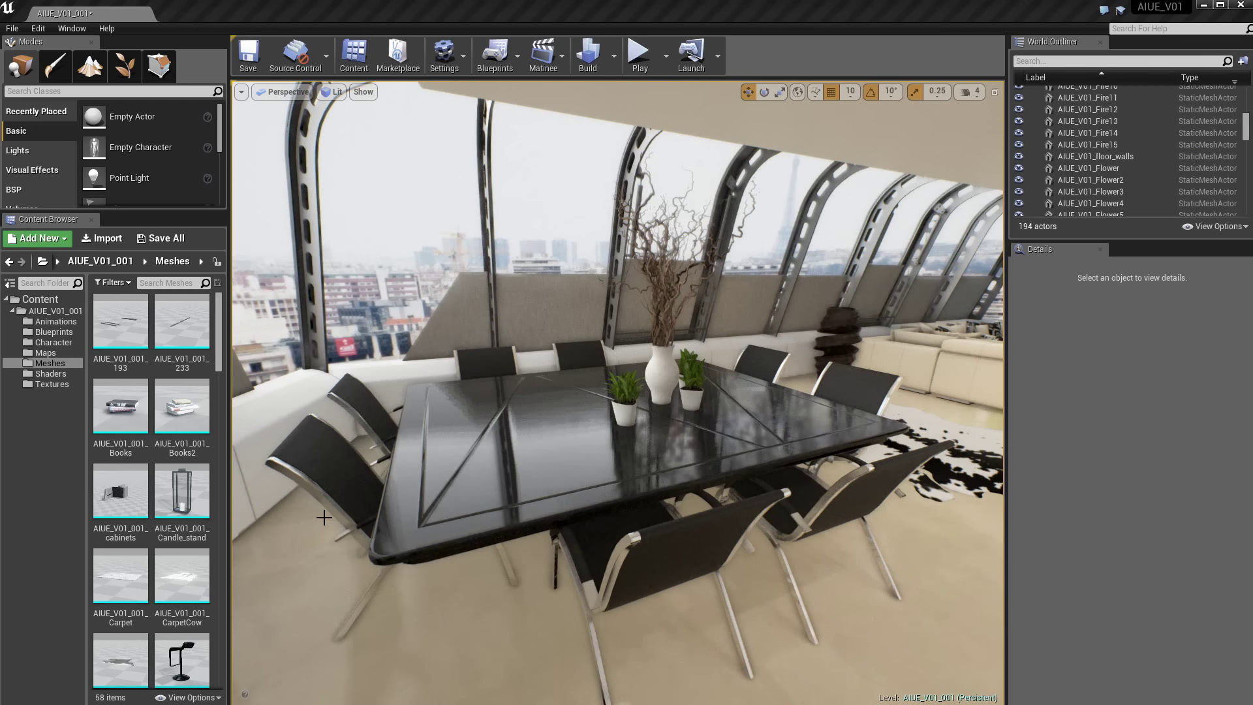
Step: Select Chair13, then Ctrl-add the other seven chairs and the dining table for nine actors
left_click(333, 457)
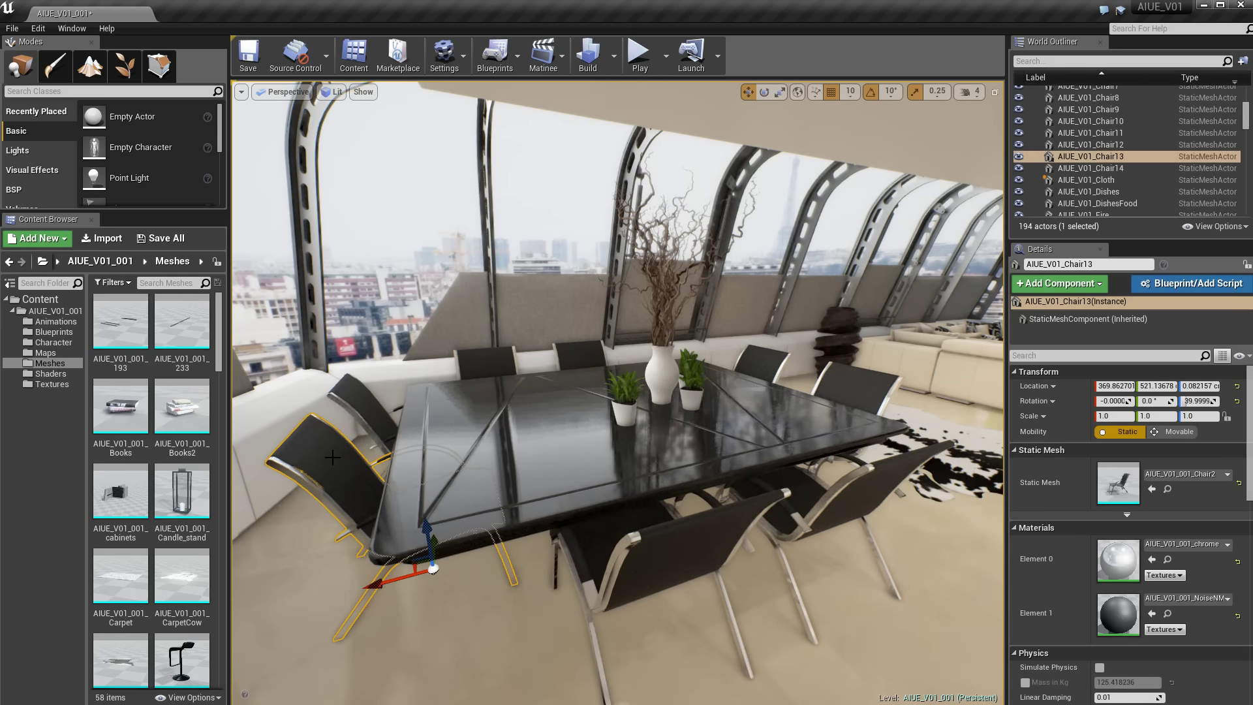
left_click(363, 400, "ctrl")
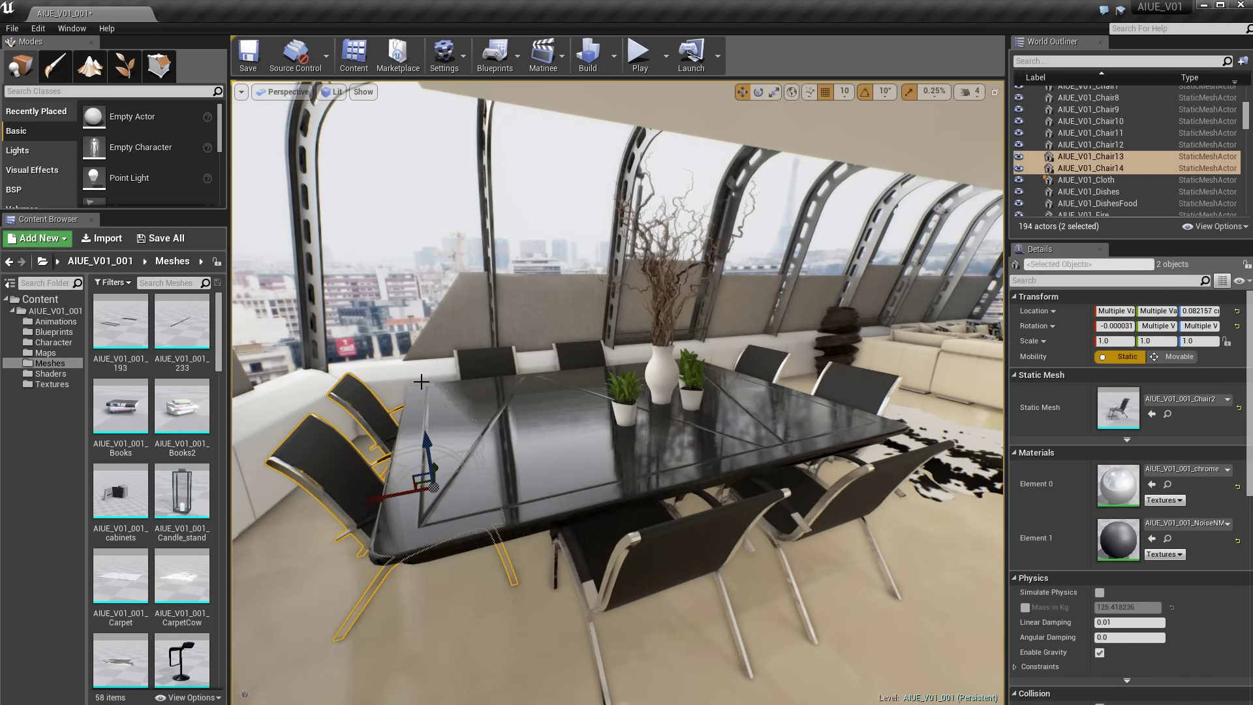
left_click(468, 362, "ctrl")
left_click(591, 358, "ctrl")
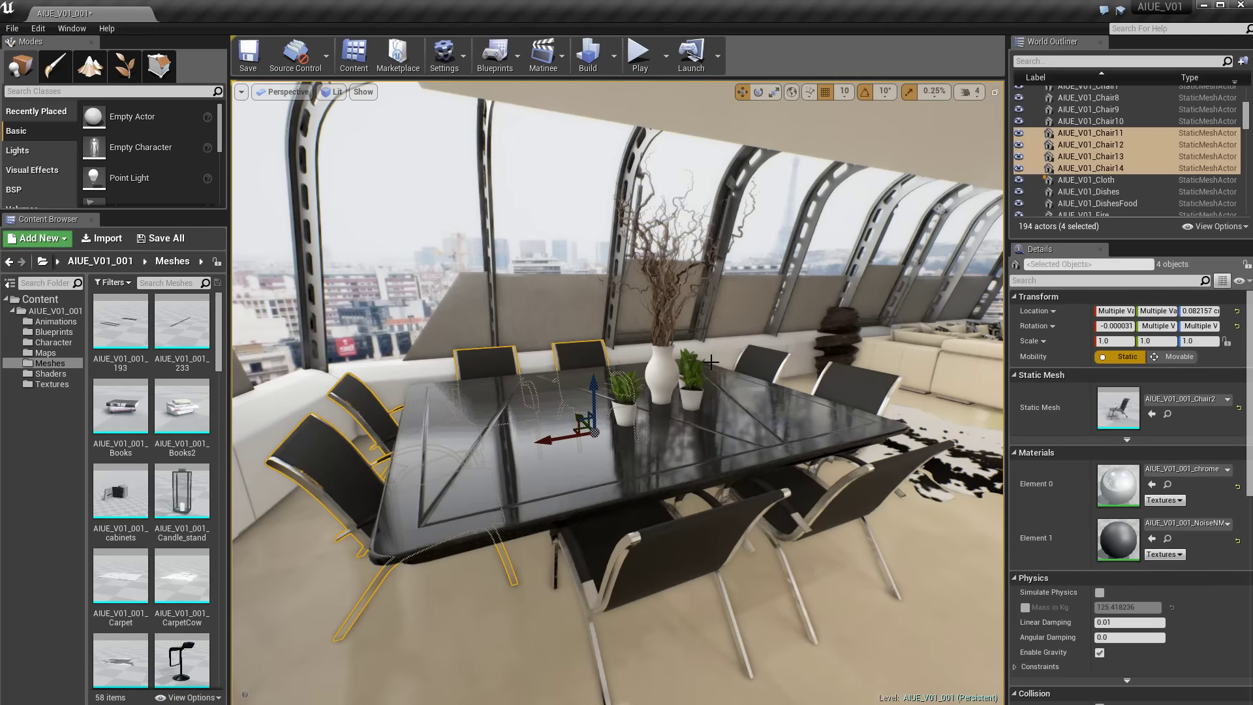
left_click(768, 370, "ctrl")
left_click(849, 399, "ctrl")
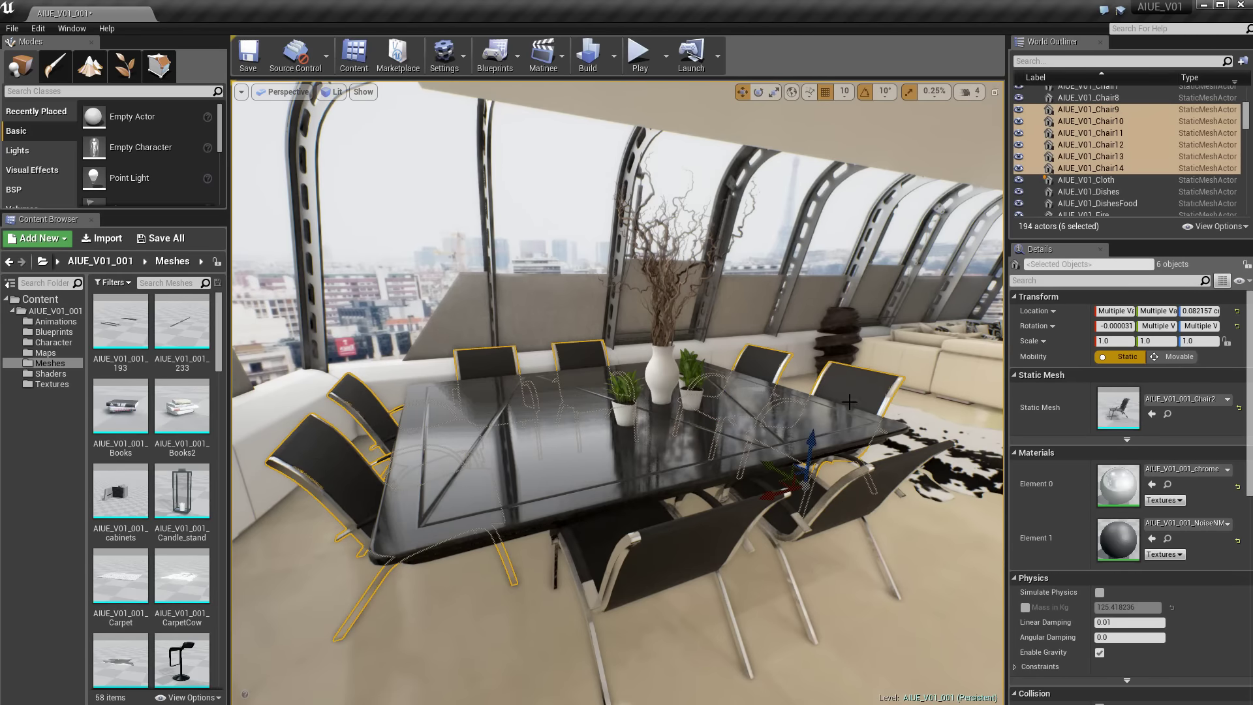
left_click(888, 478, "ctrl")
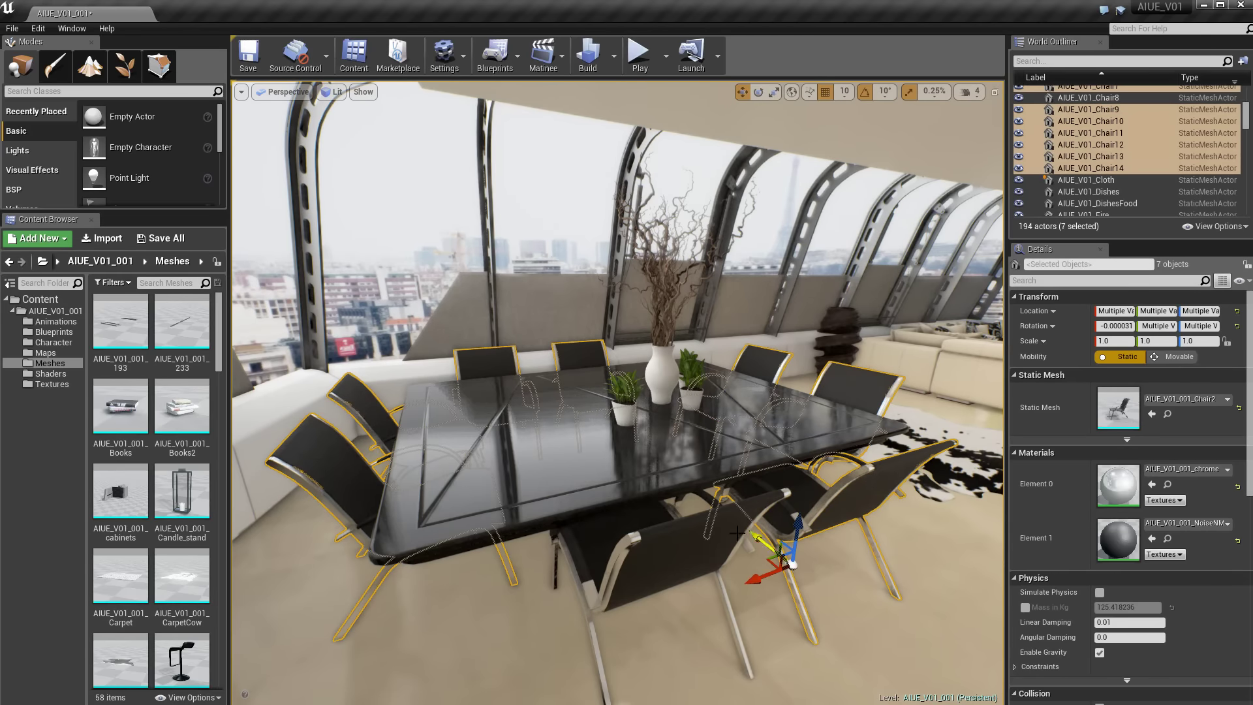
left_click(643, 555, "ctrl")
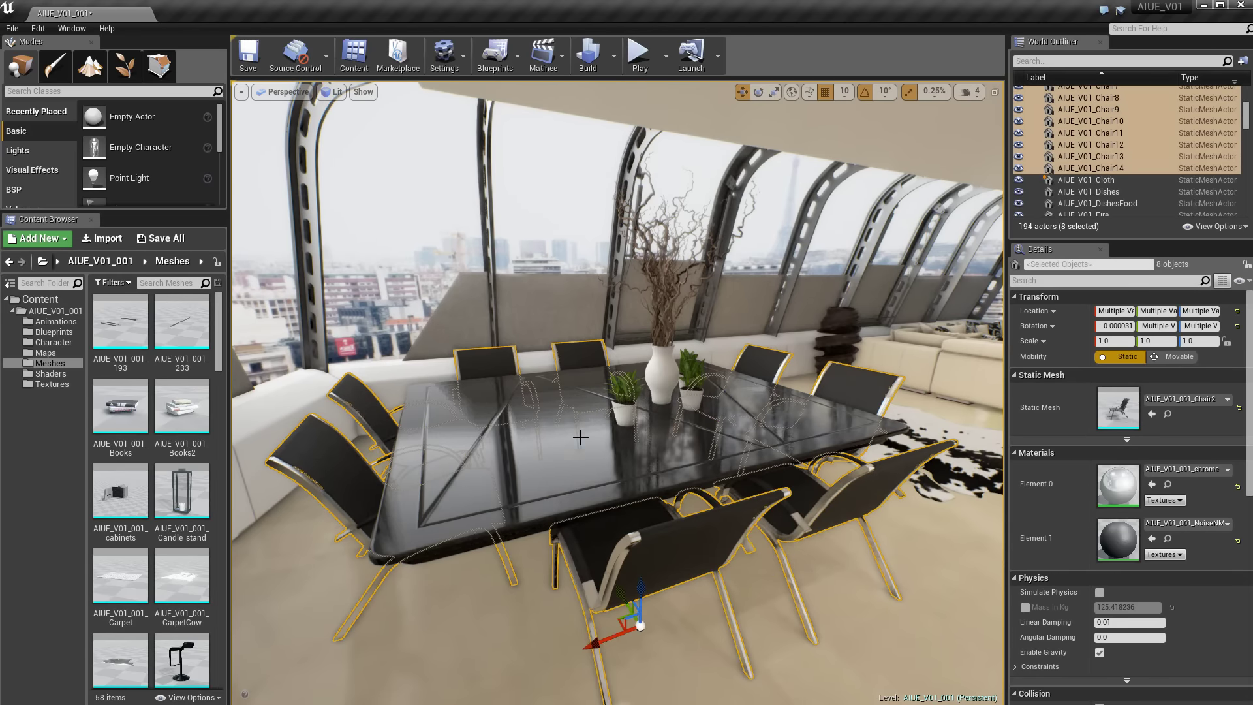
left_click(570, 451, "ctrl")
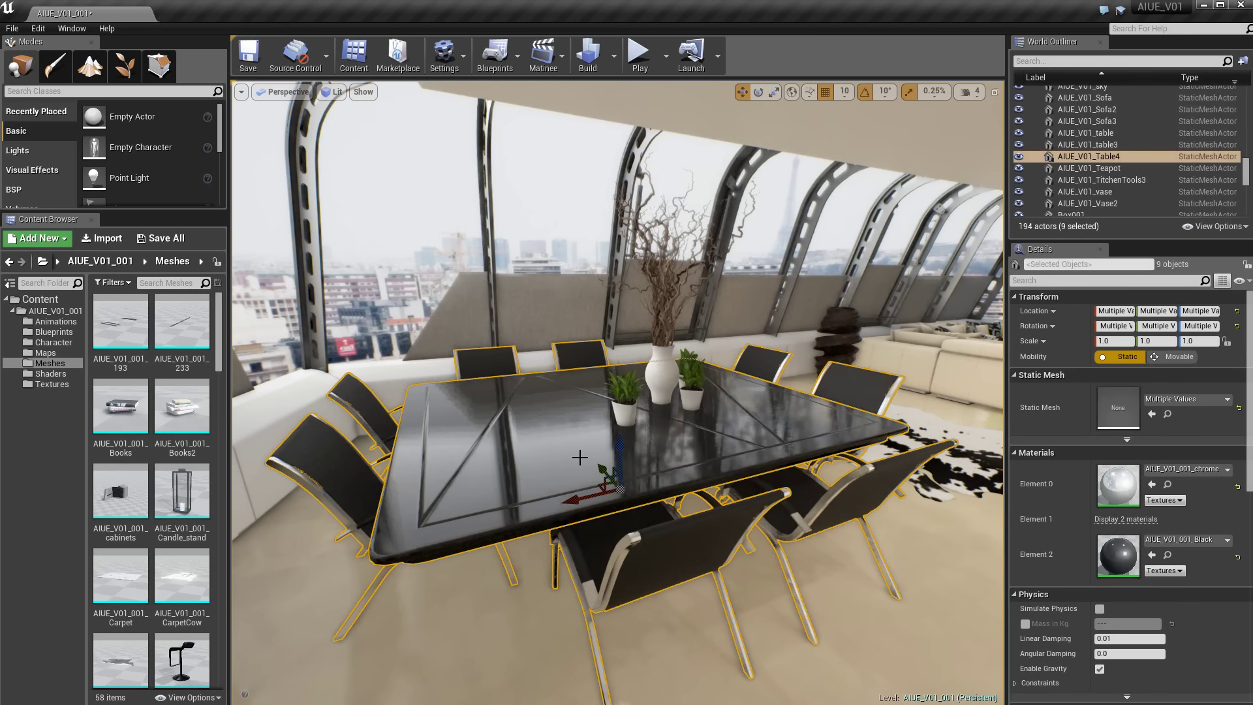
Step: Apply Visibility > Show Only Selected to the table group, move closer, and split into four viewports
right_click(579, 457)
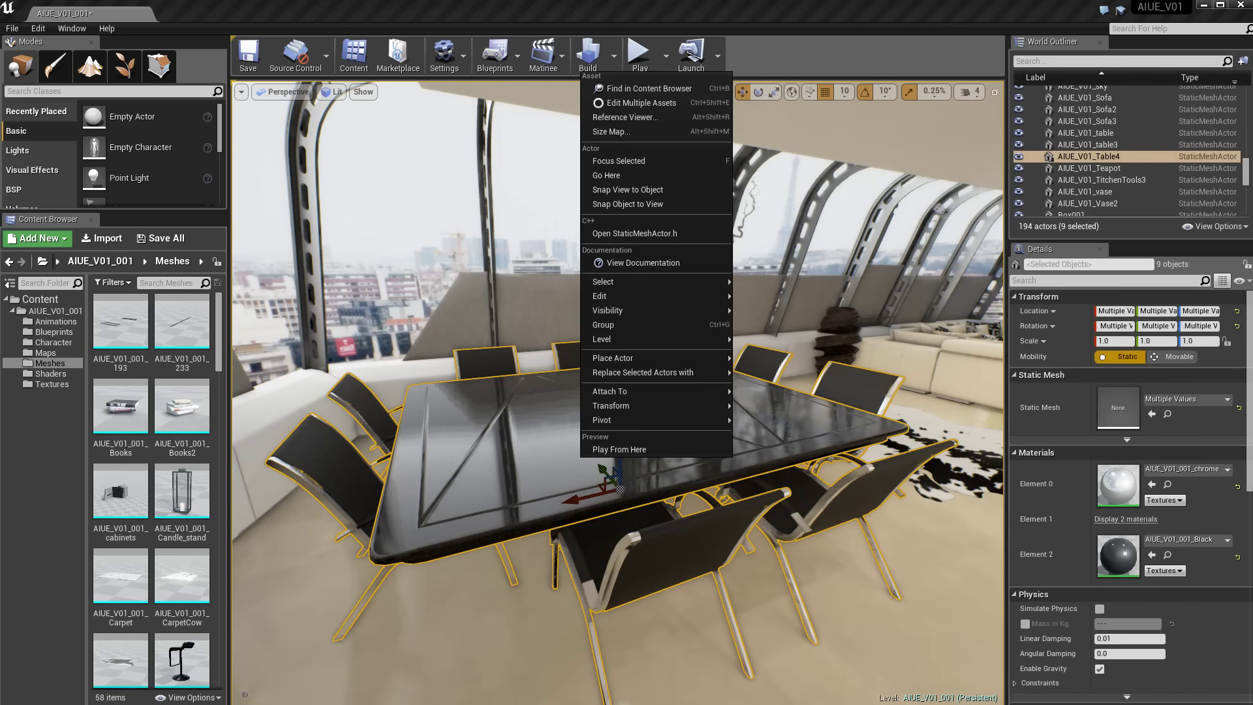
mouse_move(660, 309)
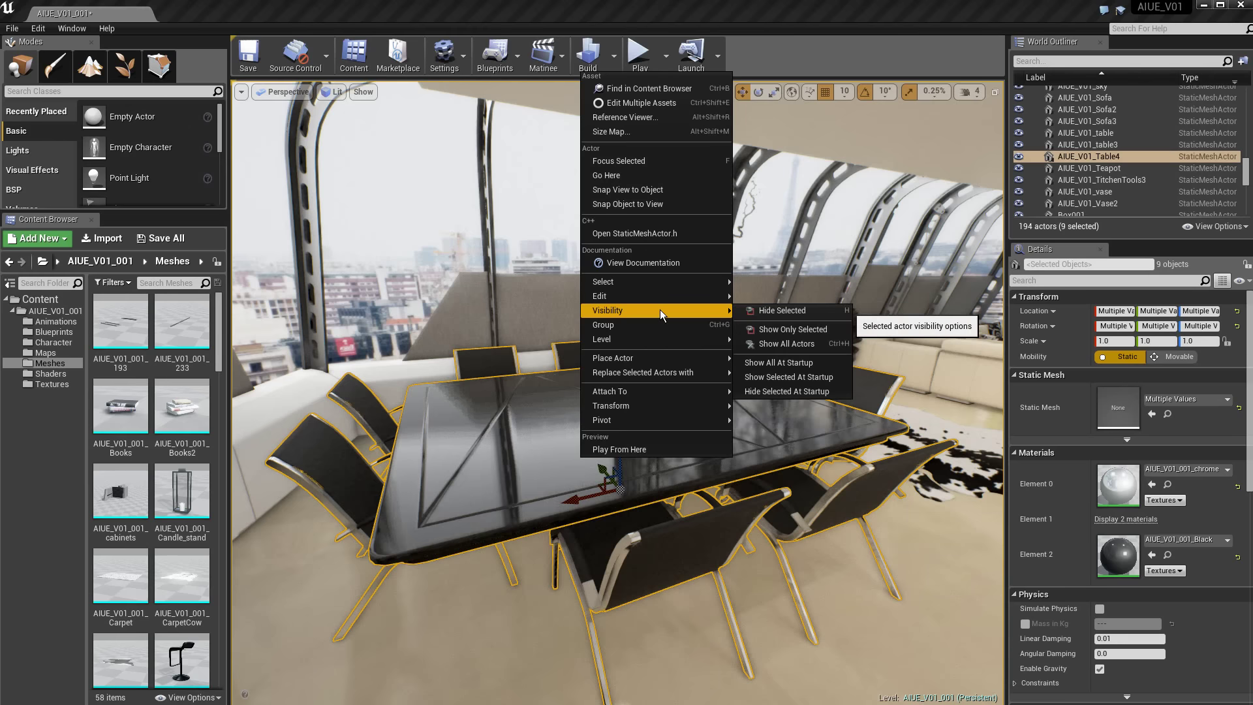
left_click(820, 330)
left_click_drag(694, 246, 694, 222)
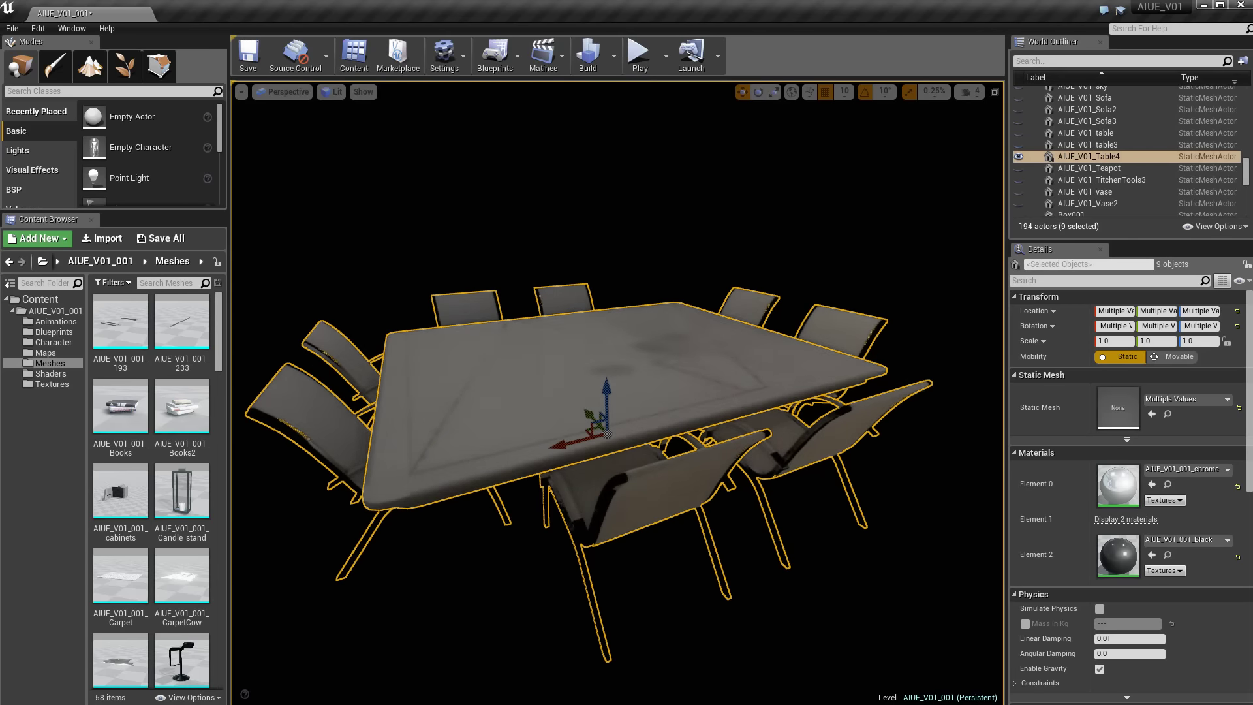
key("F11")
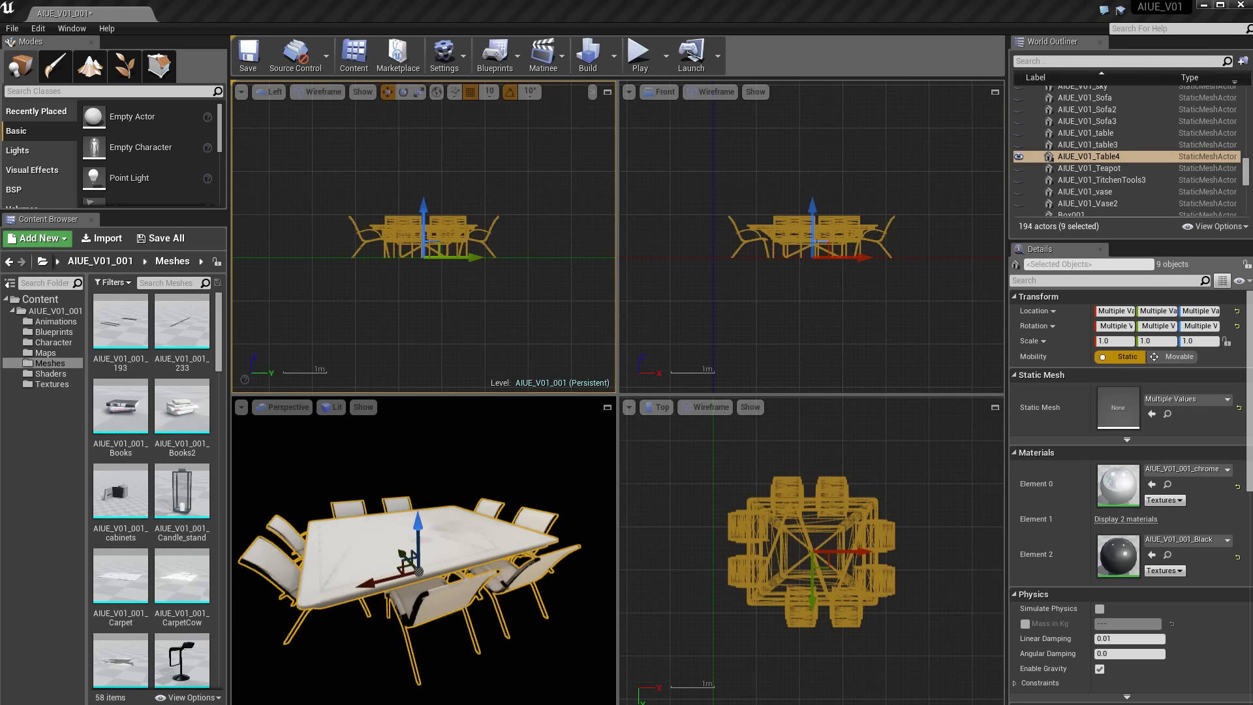
Step: Clear the selection, then box-select the table and chairs in the Front view
left_click(828, 315)
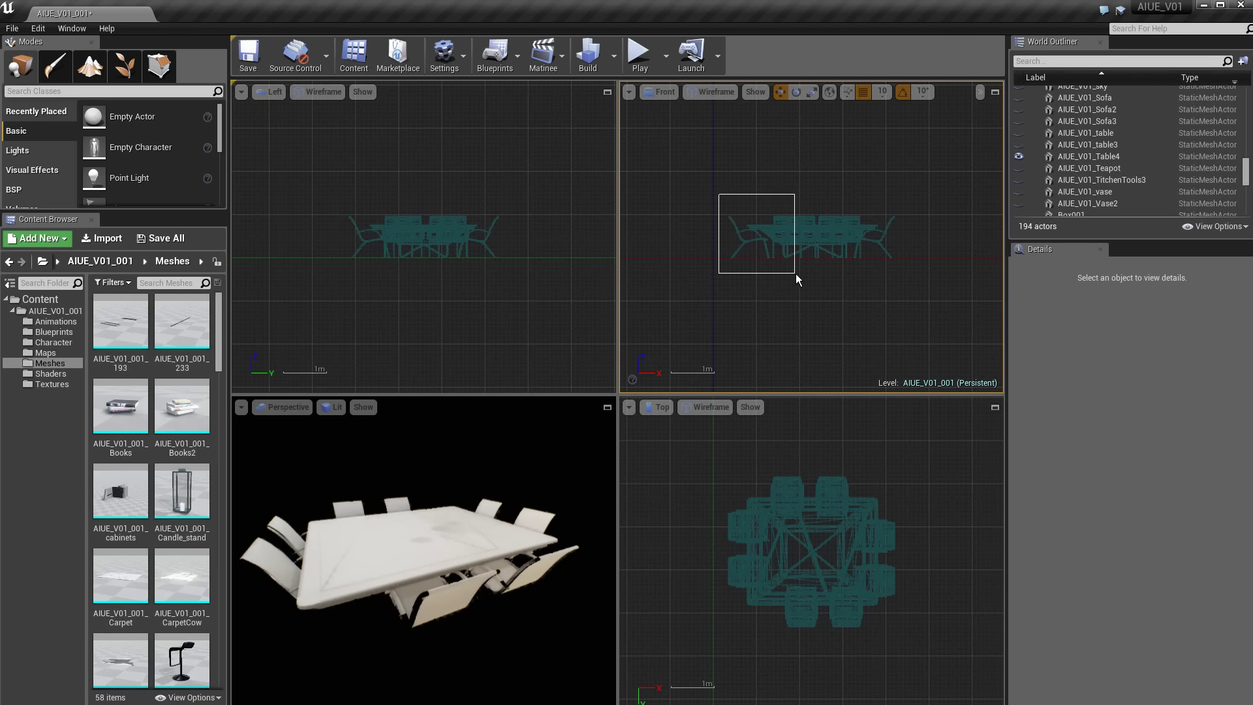
left_click_drag(738, 251, 799, 276)
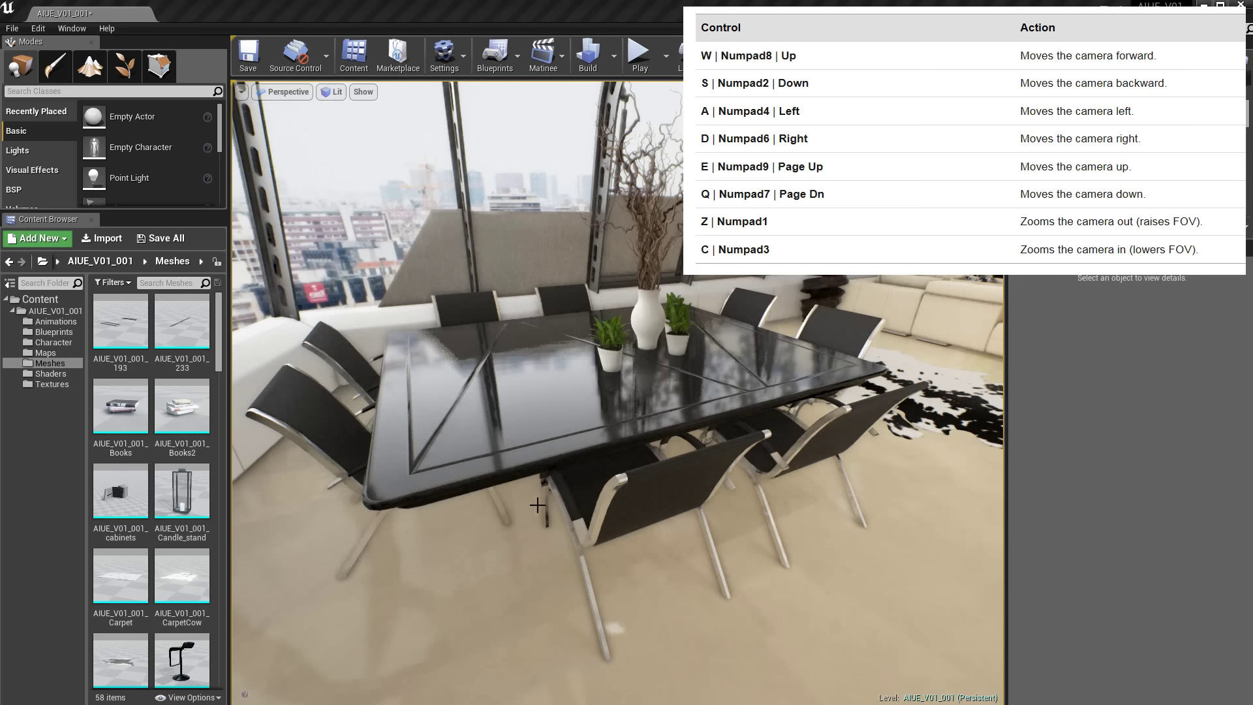
Step: Fly the camera right and forward past the dining table toward the fireplace wall
key("d")
key("w")
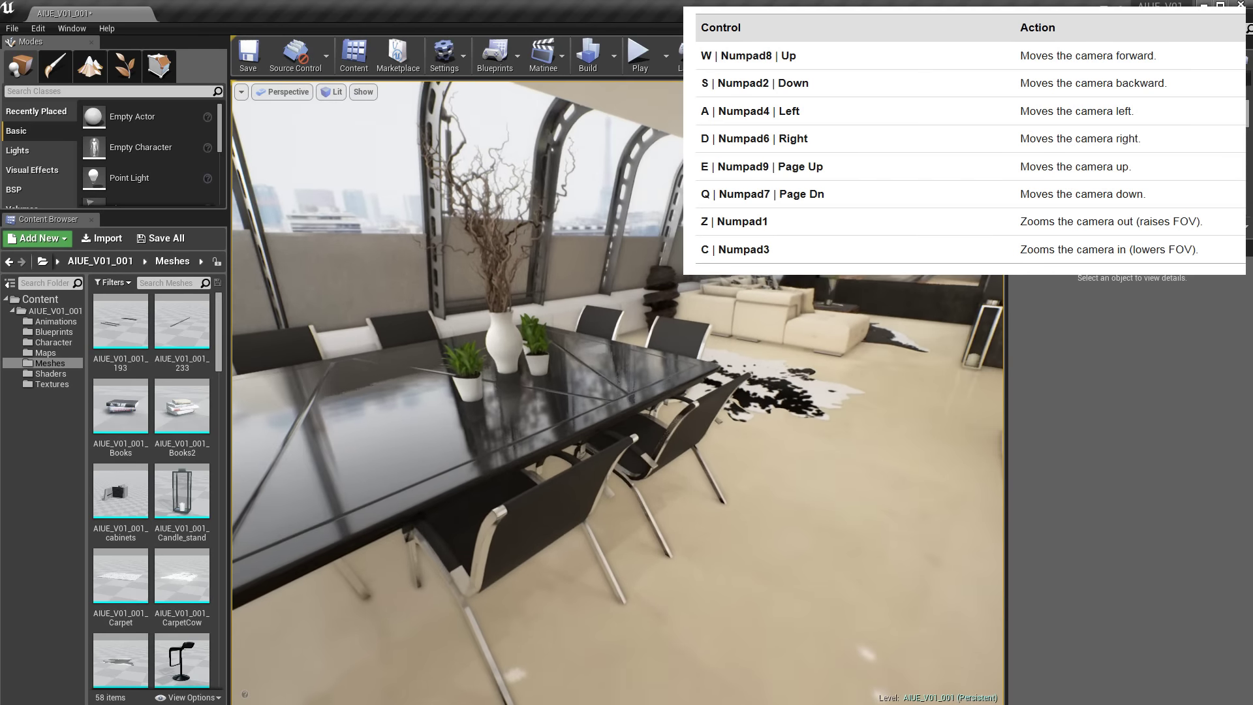
key("w")
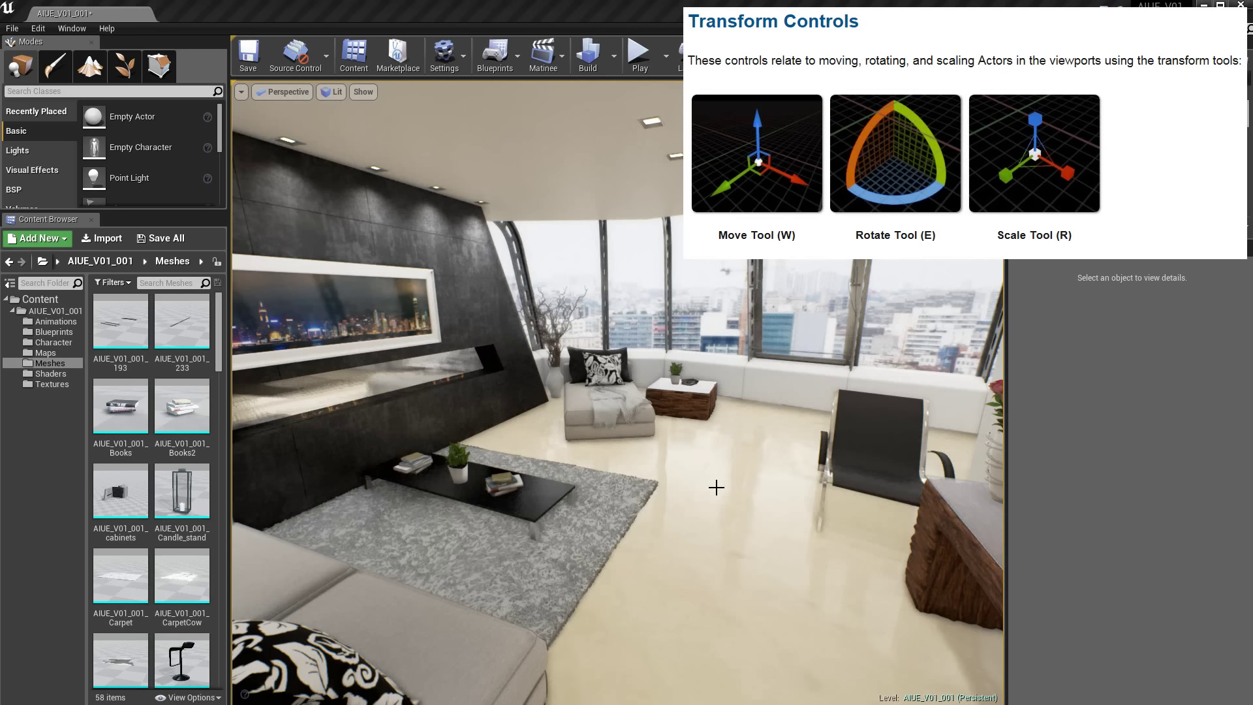
Step: Select the armchair beside the desk and fly the camera up close to it
right_click_drag(711, 507, 822, 507)
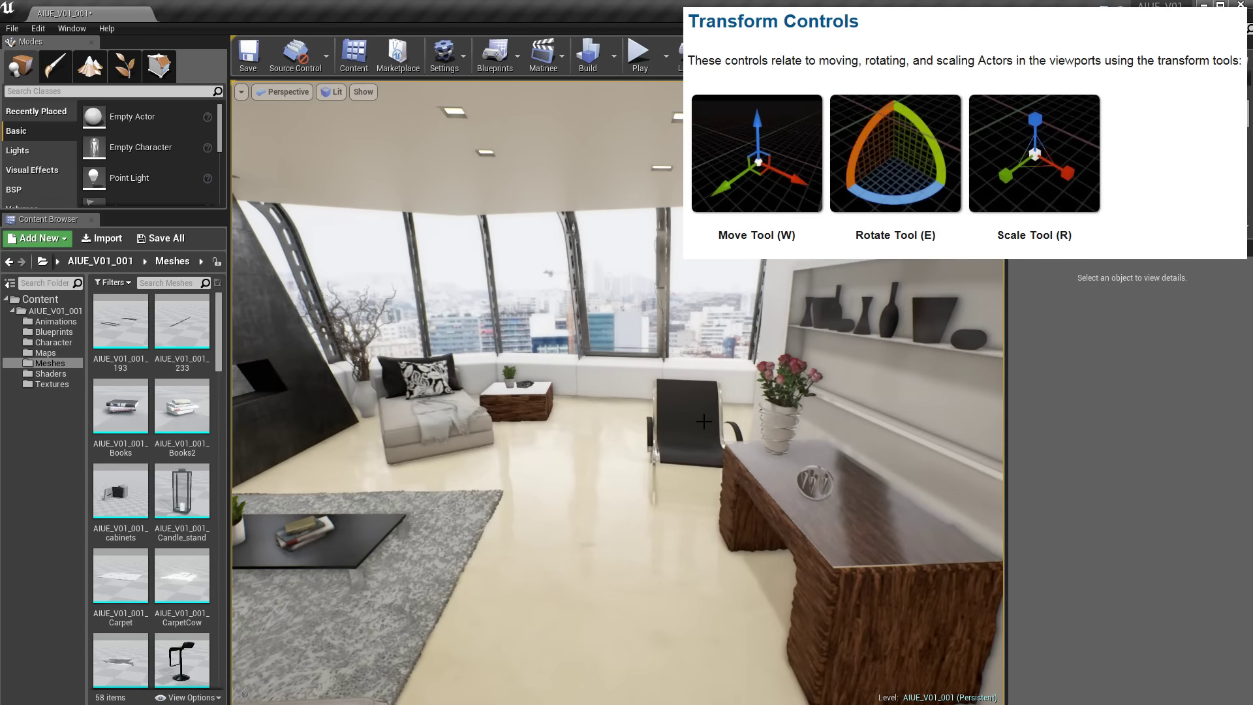
left_click(699, 421)
right_click_drag(593, 557, 659, 557)
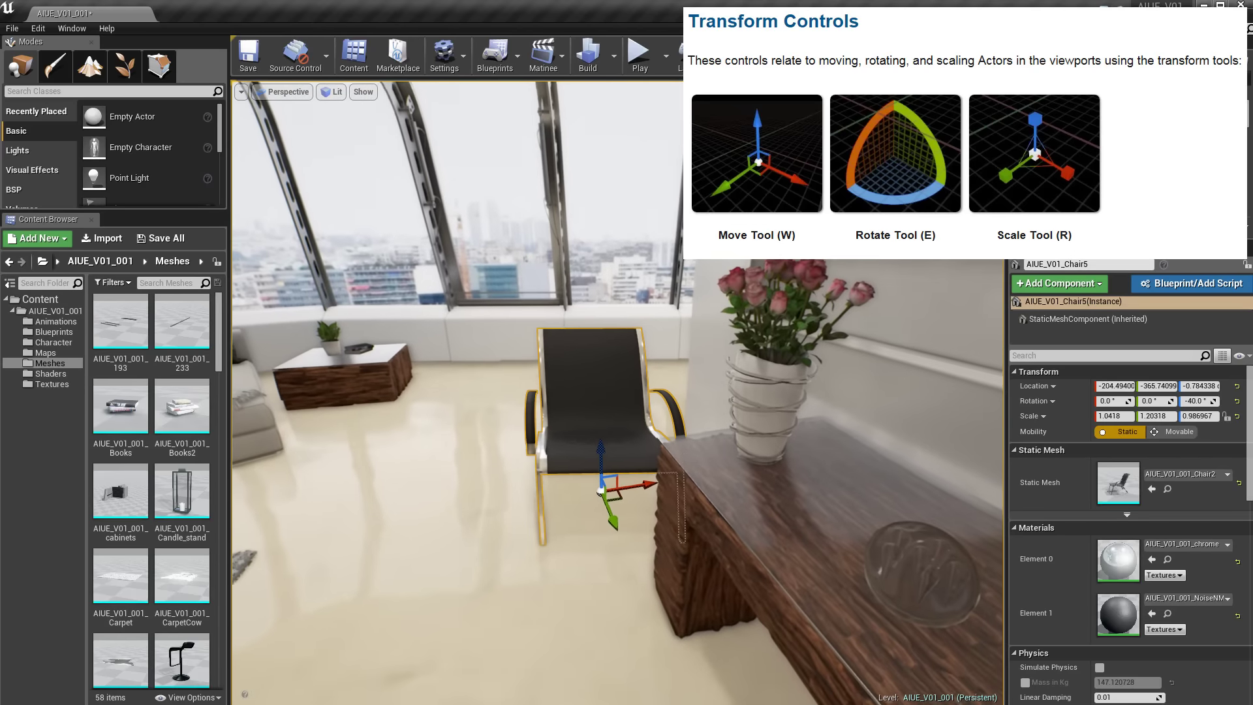
right_click_drag(593, 557, 618, 543)
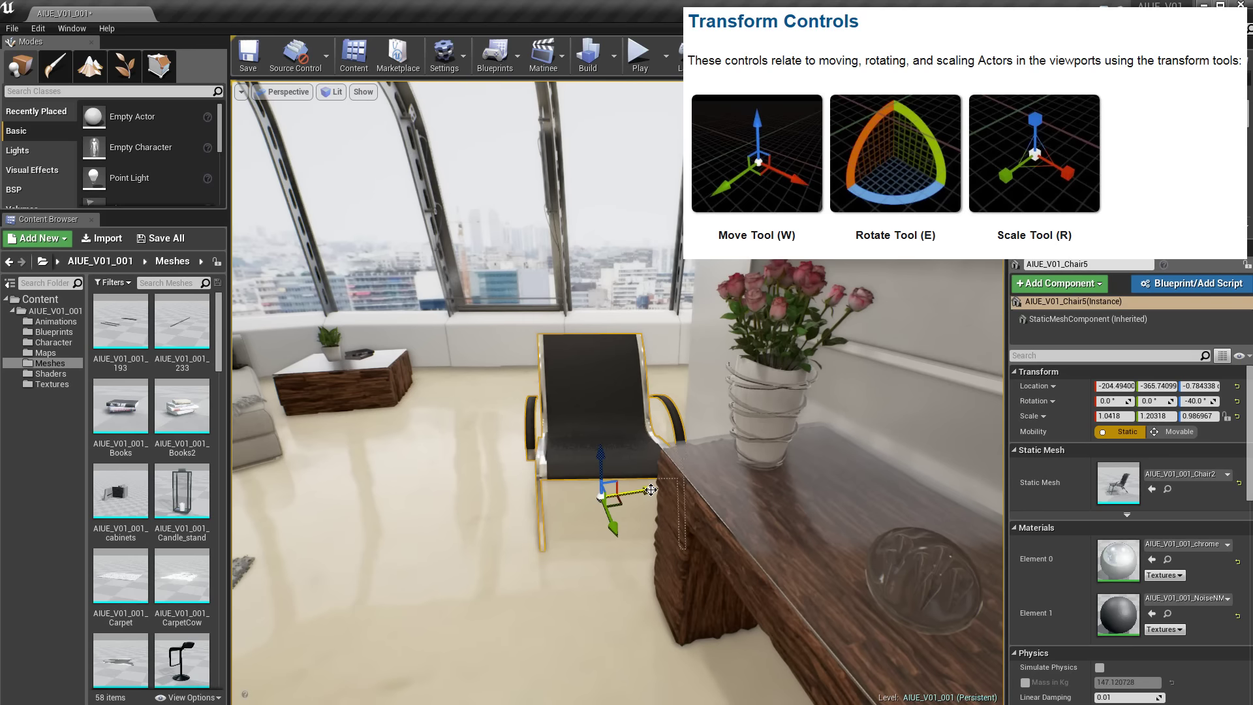
Step: Slide the chair along its X and Y axes, then raise it along Z
left_click_drag(650, 490, 486, 527)
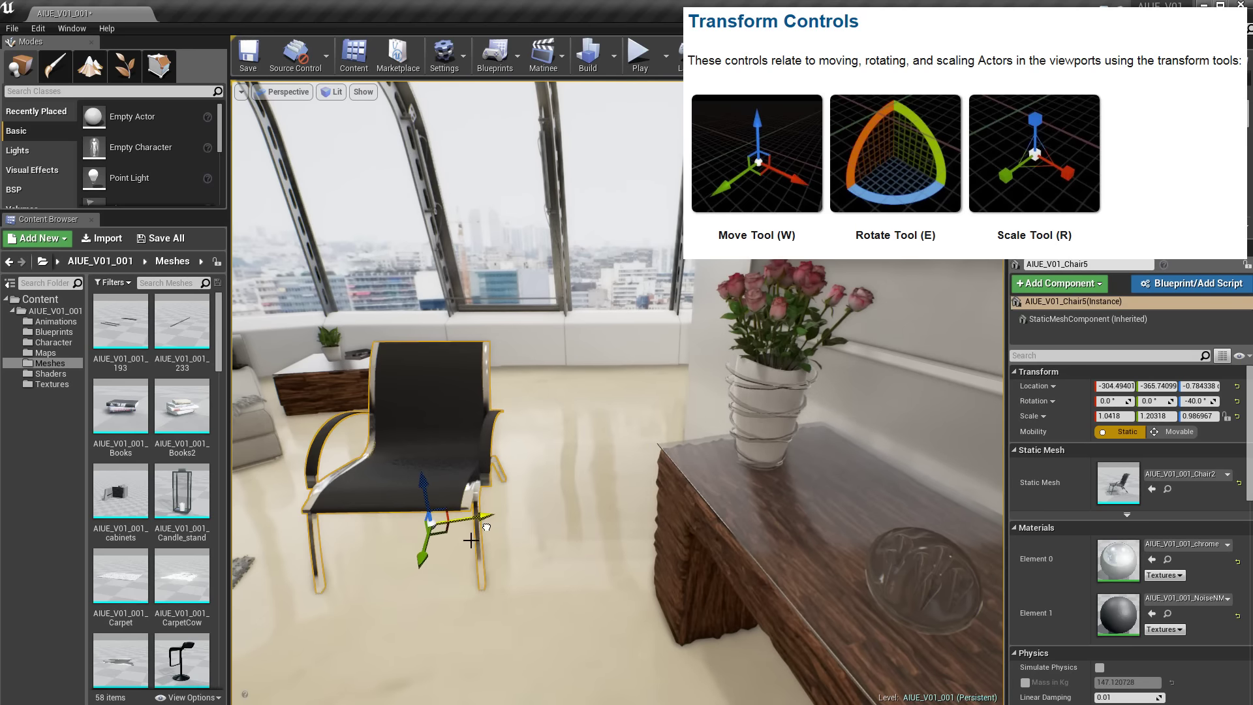
mouse_move(422, 559)
left_mouse_down()
mouse_move(452, 450)
mouse_move(438, 447)
left_mouse_up()
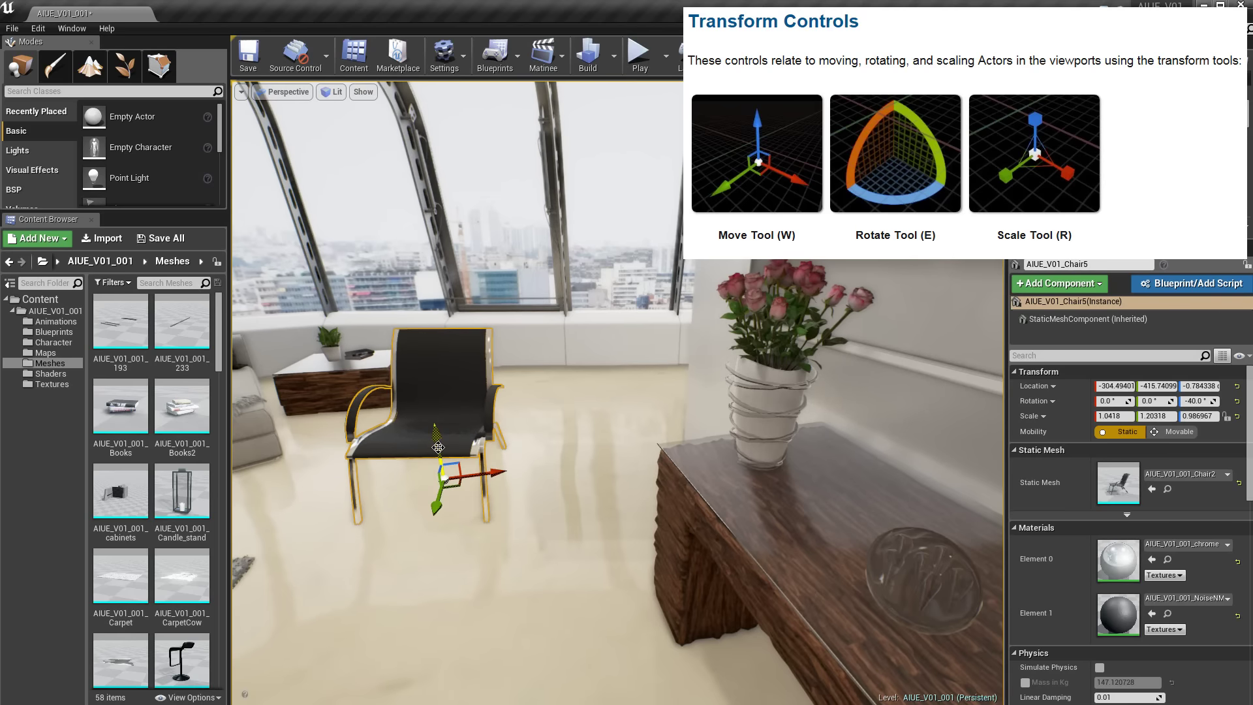
left_click_drag(436, 436, 438, 397)
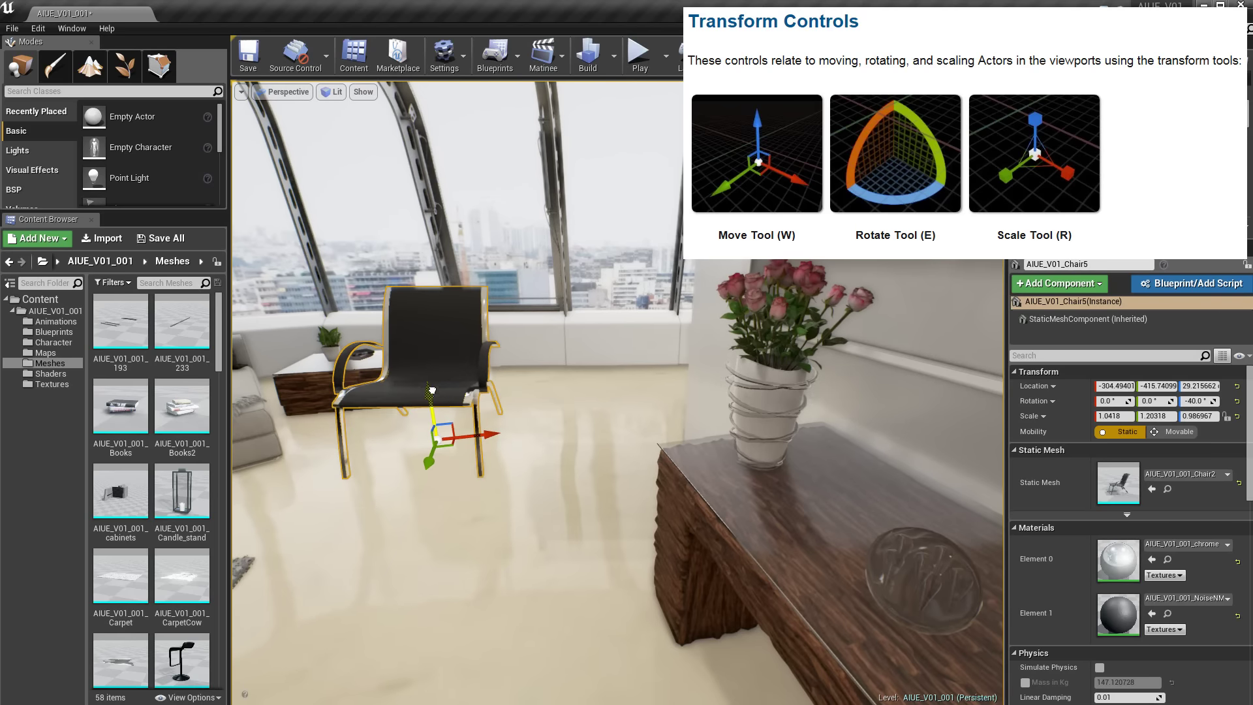
Step: Undo the chair's raise and axis moves with repeated Ctrl+Z
key("ctrl+z")
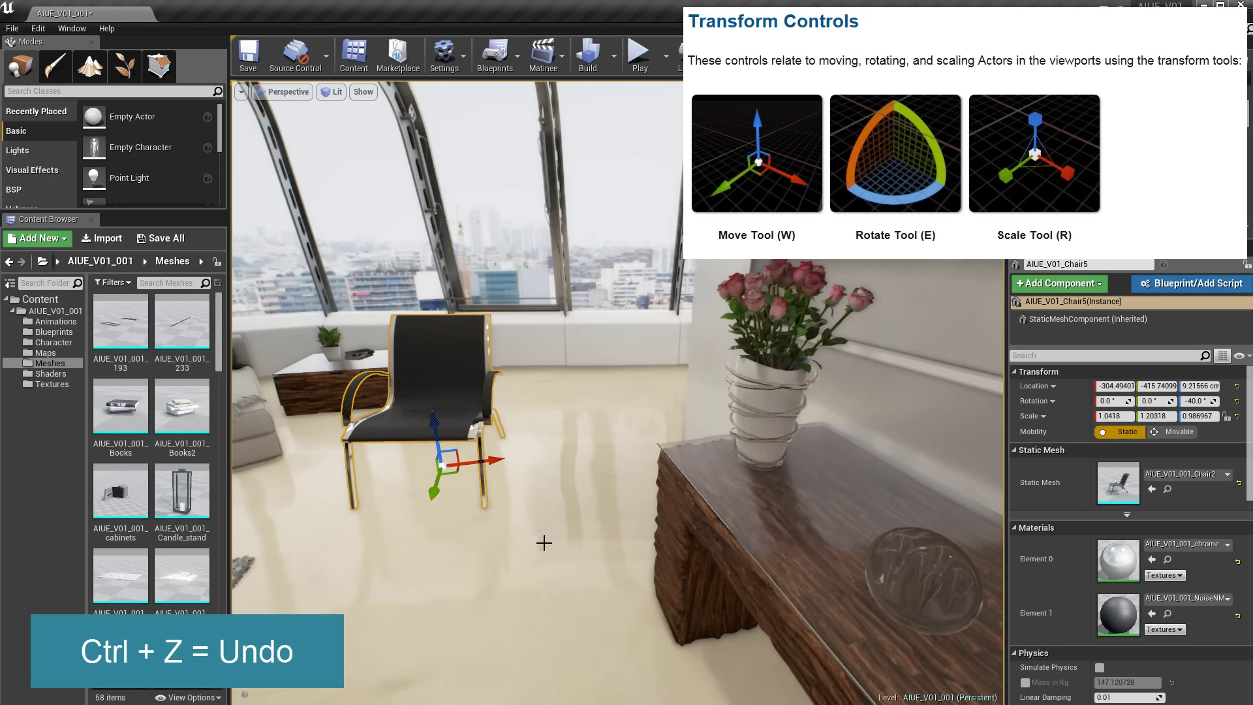
key("ctrl+z")
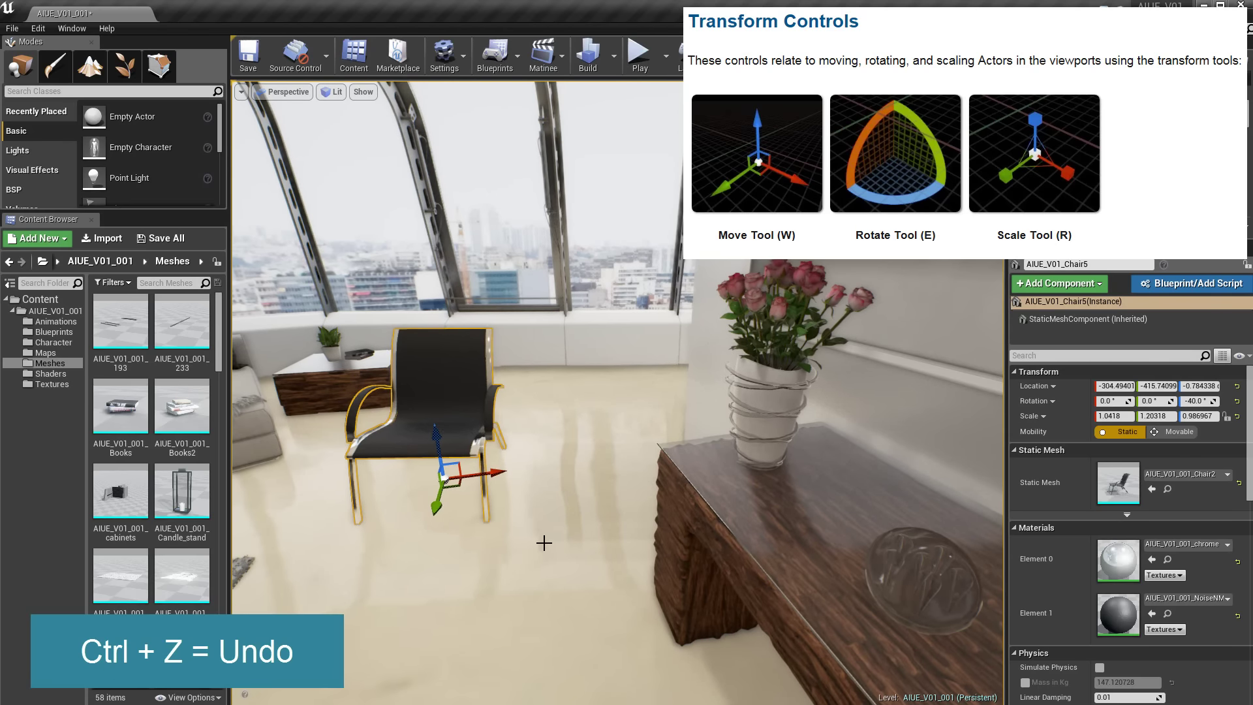
key("ctrl+z")
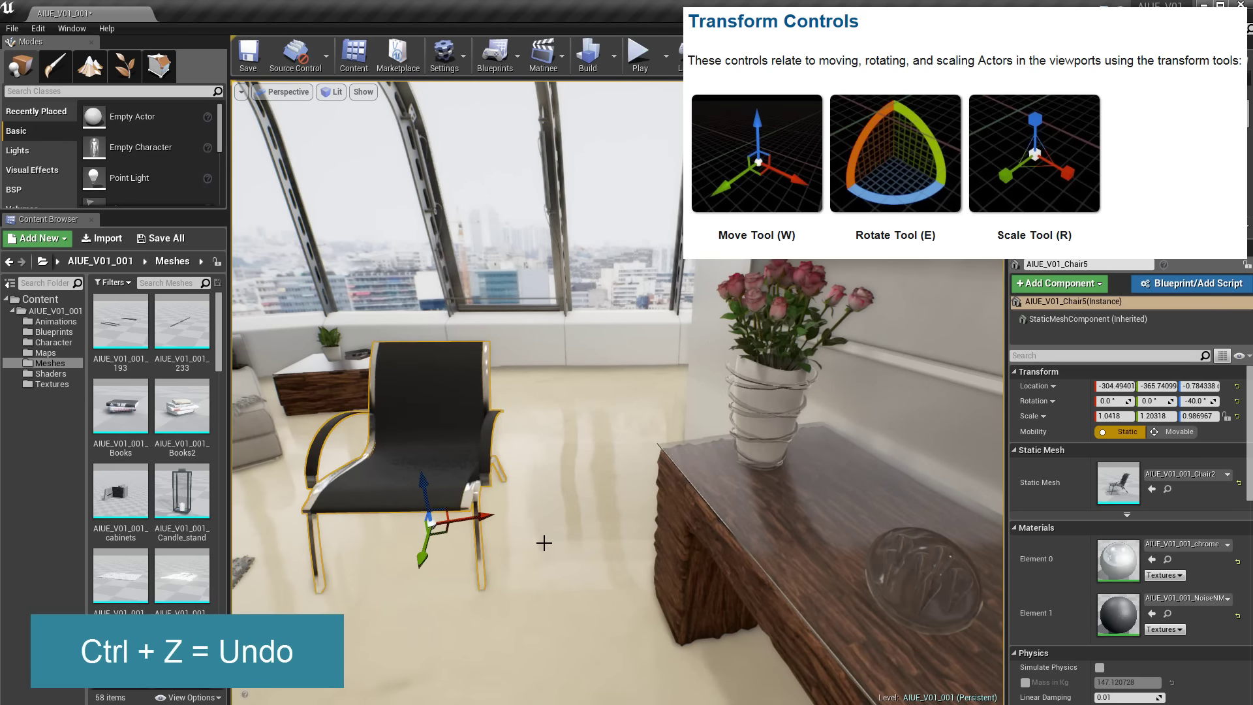
key("ctrl+z")
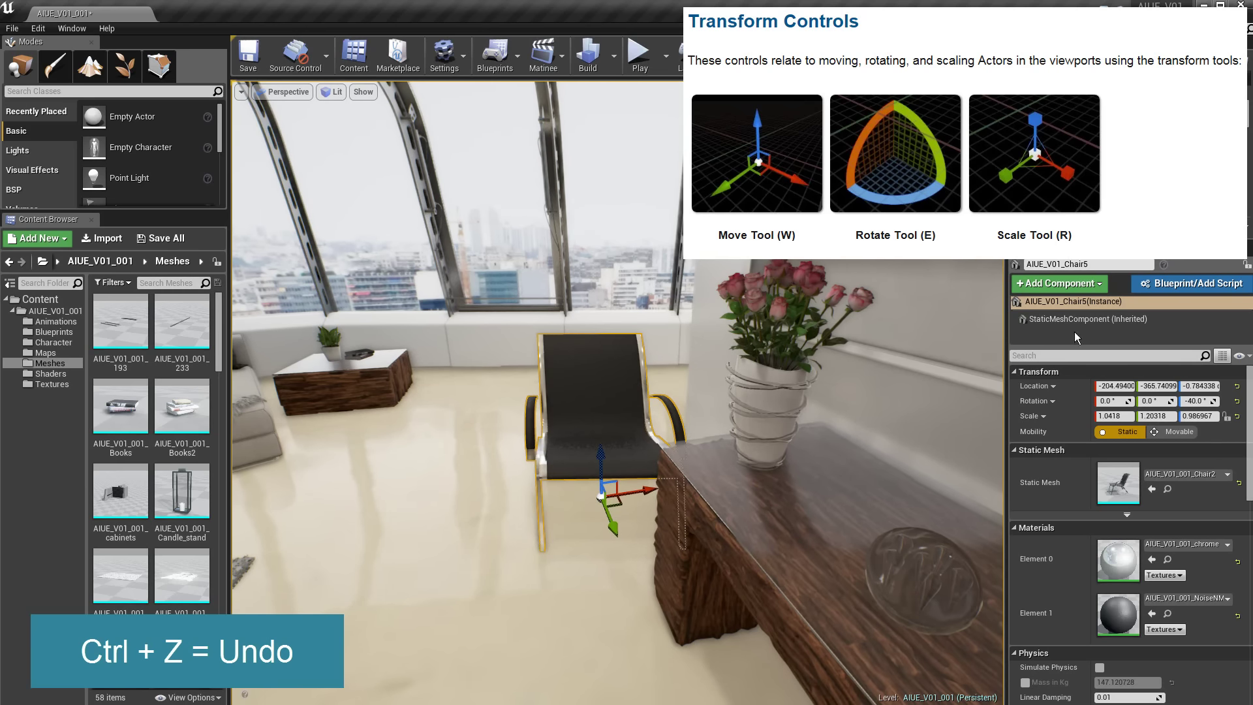
key("ctrl+z")
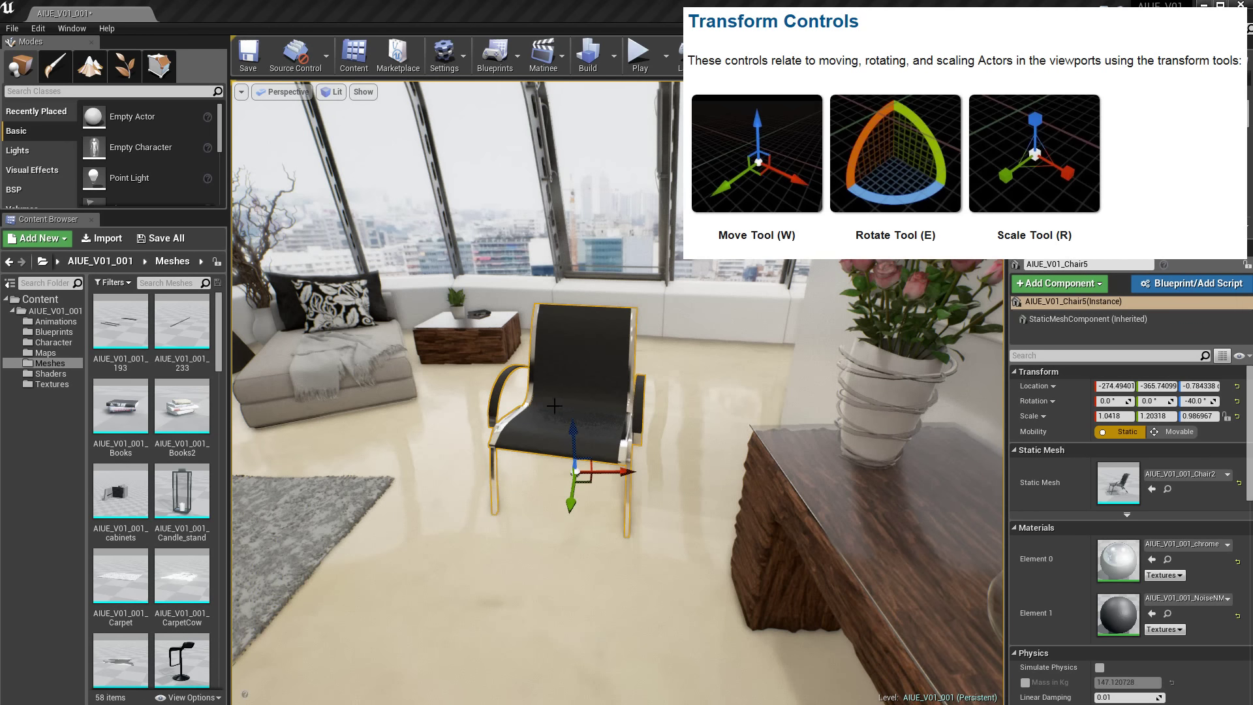
key("e")
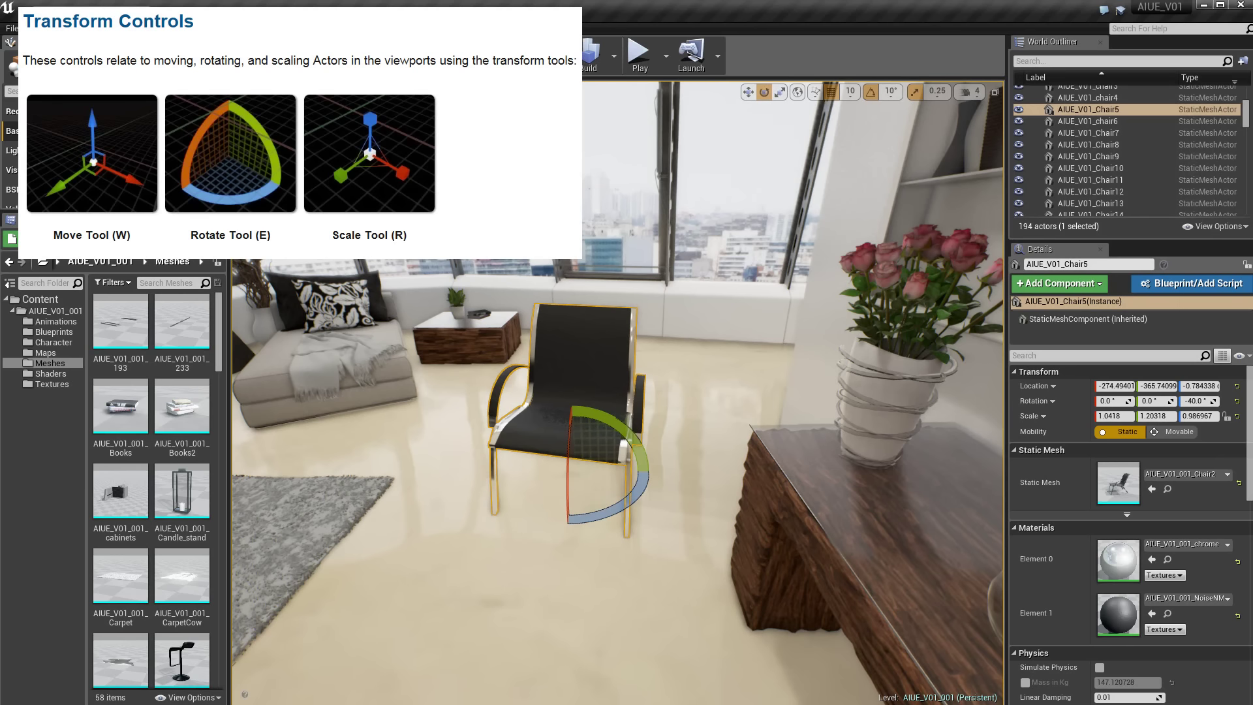
key("w")
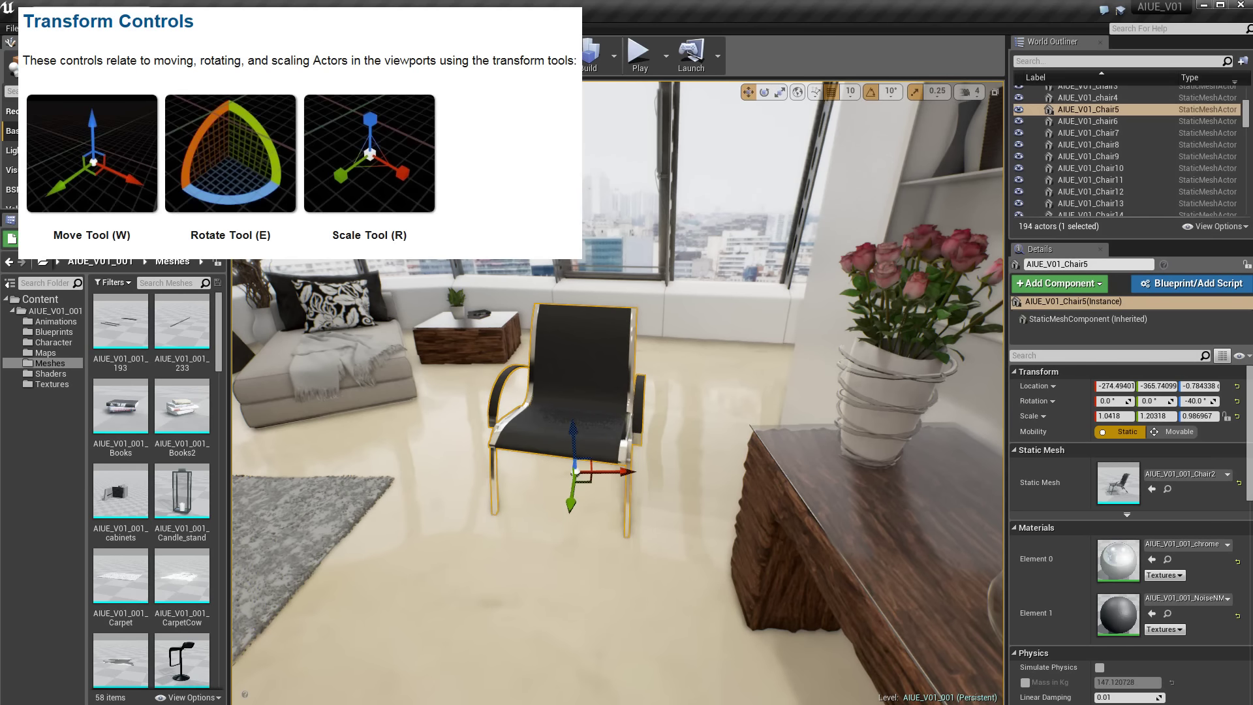
left_click(765, 94)
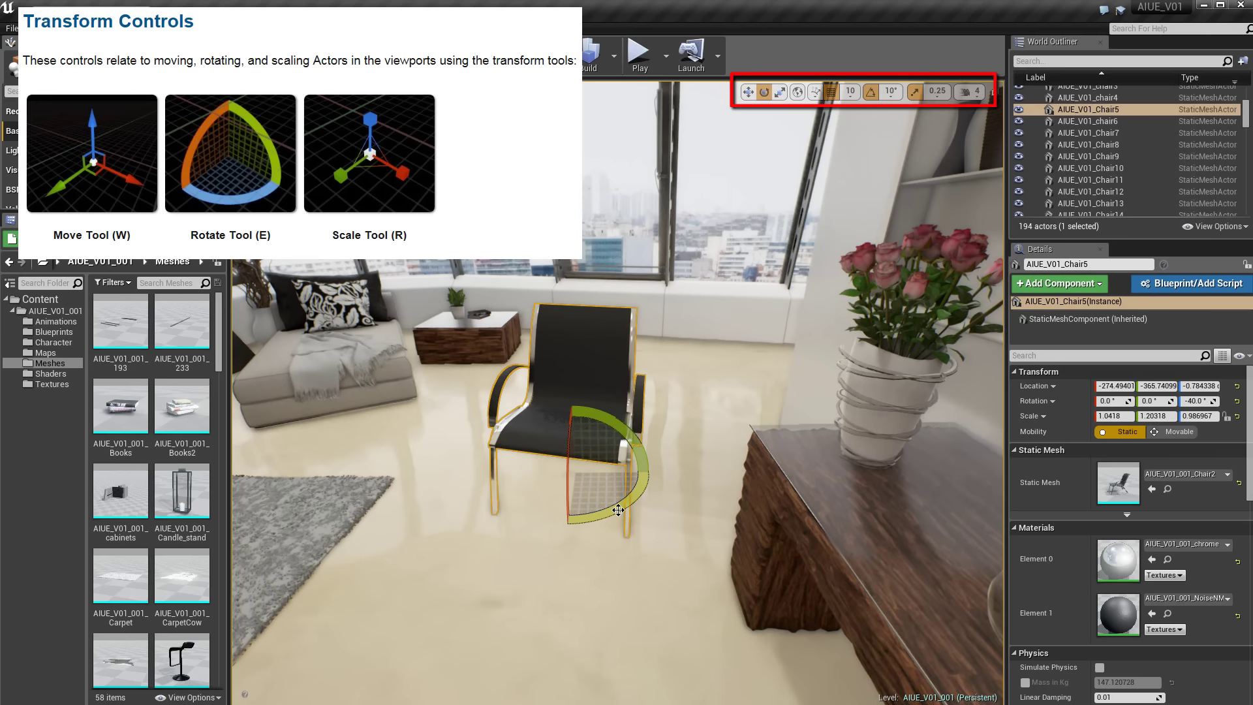
mouse_move(618, 510)
left_mouse_down()
mouse_move(522, 515)
mouse_move(655, 506)
left_mouse_up()
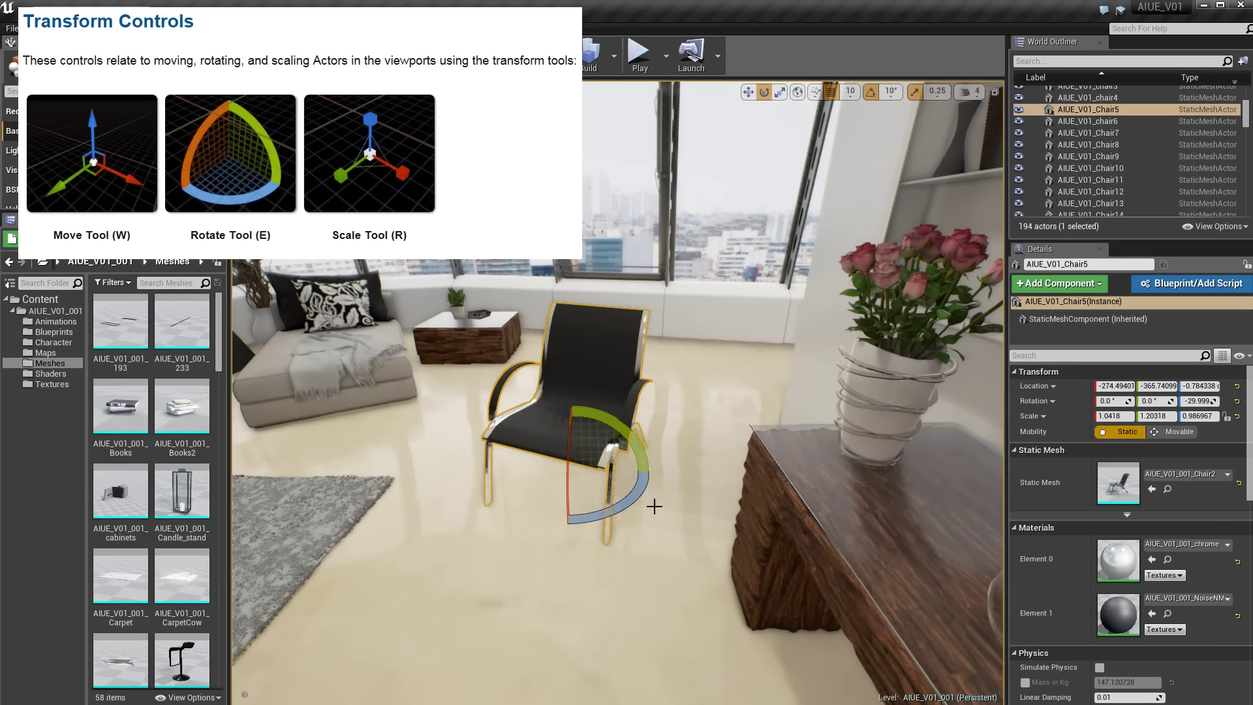
mouse_move(628, 427)
left_mouse_down()
mouse_move(652, 475)
mouse_move(678, 421)
left_mouse_up()
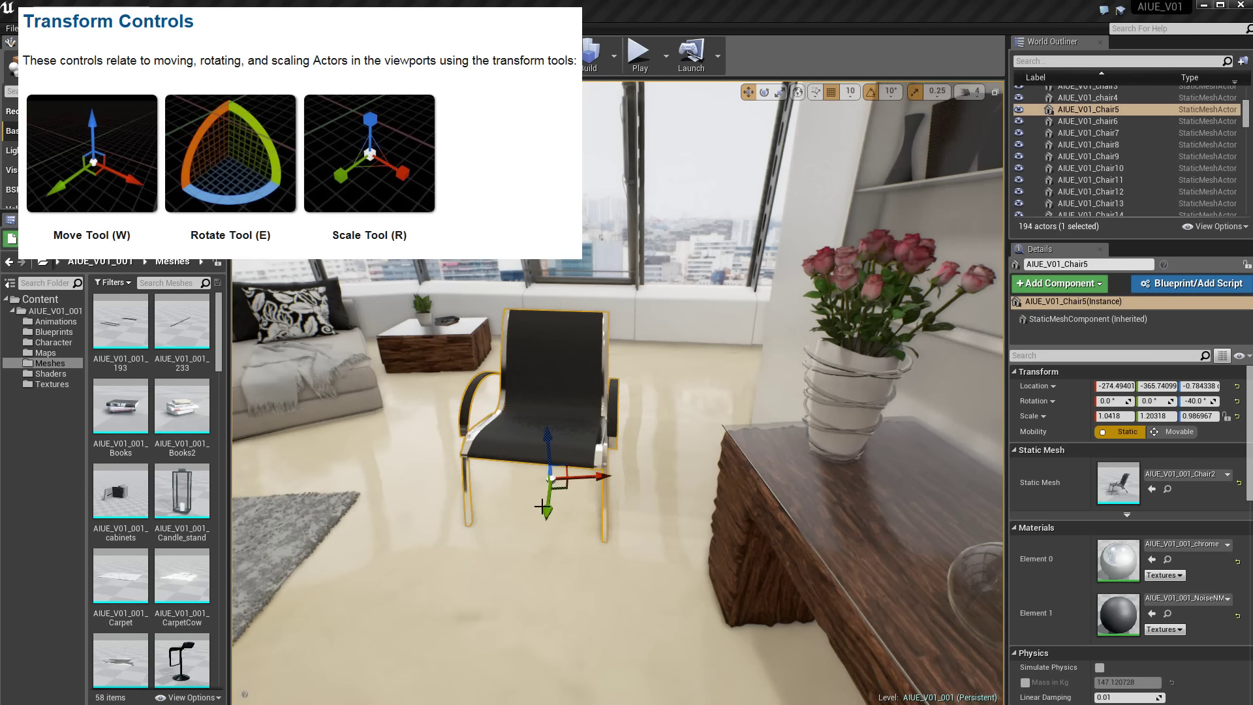
Step: Scale the AIUE_V01_Chair5 armchair uniformly to 1.25 on X, Y and Z
left_click(780, 94)
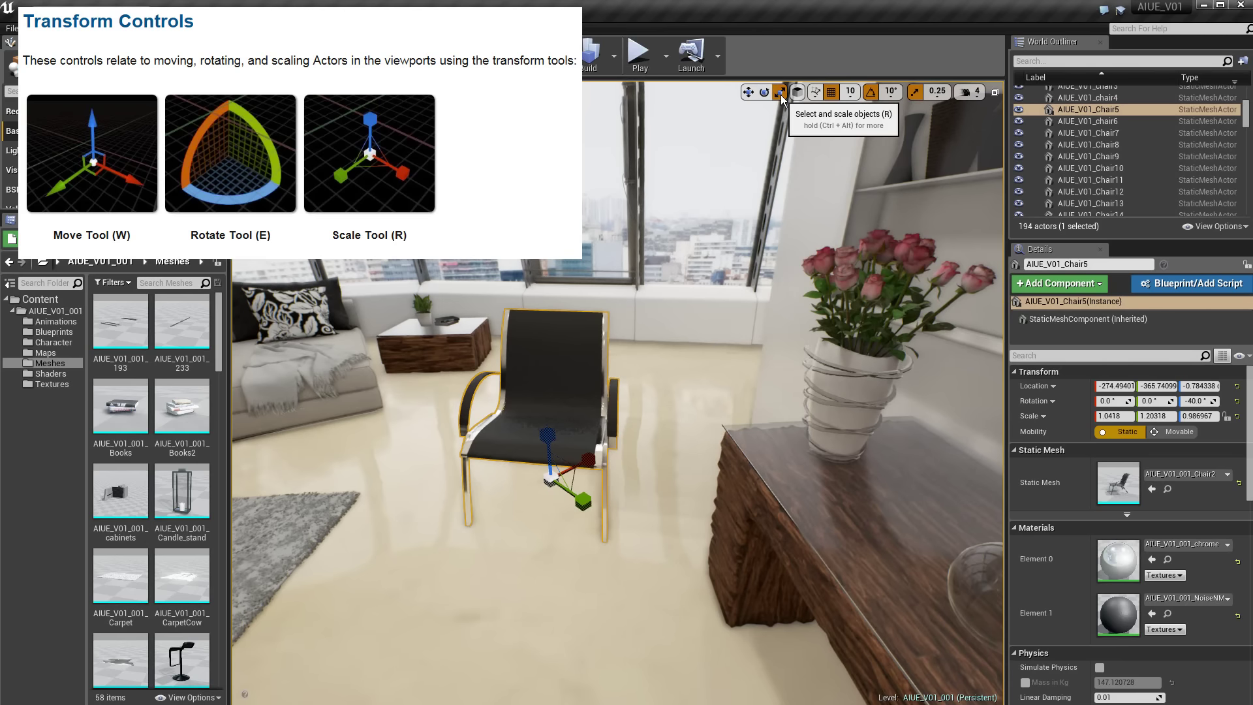
left_click(748, 92)
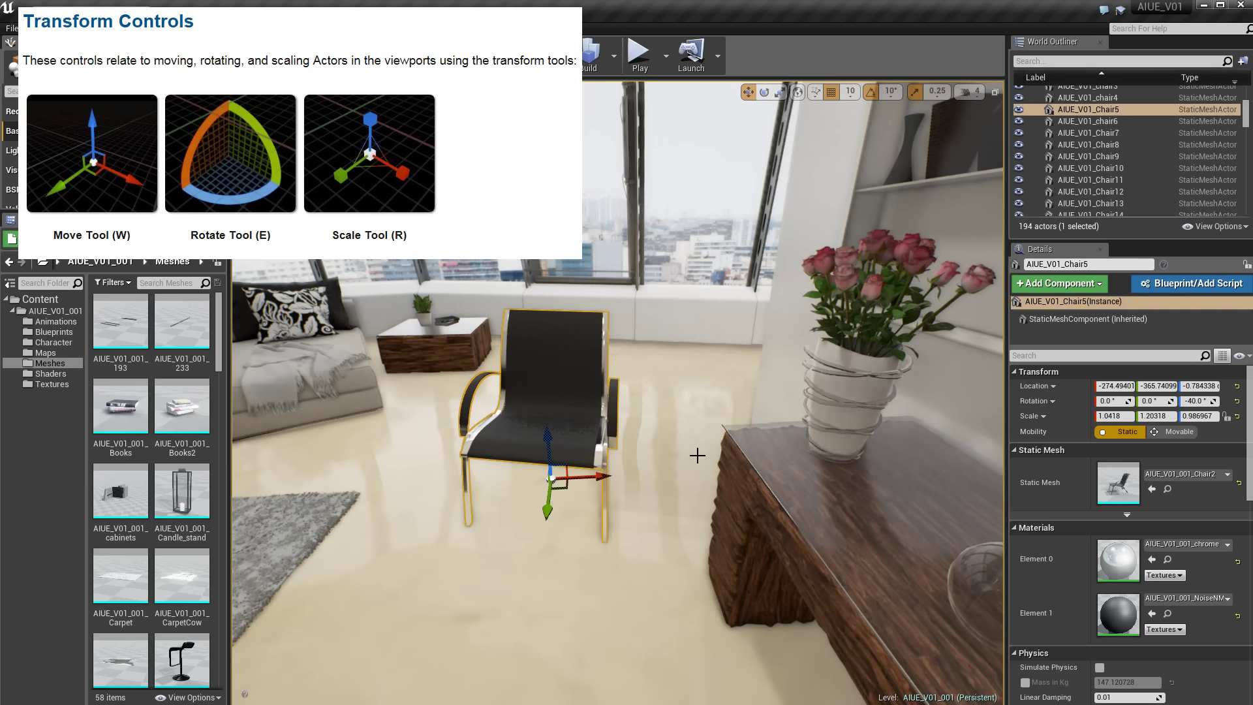
key("r")
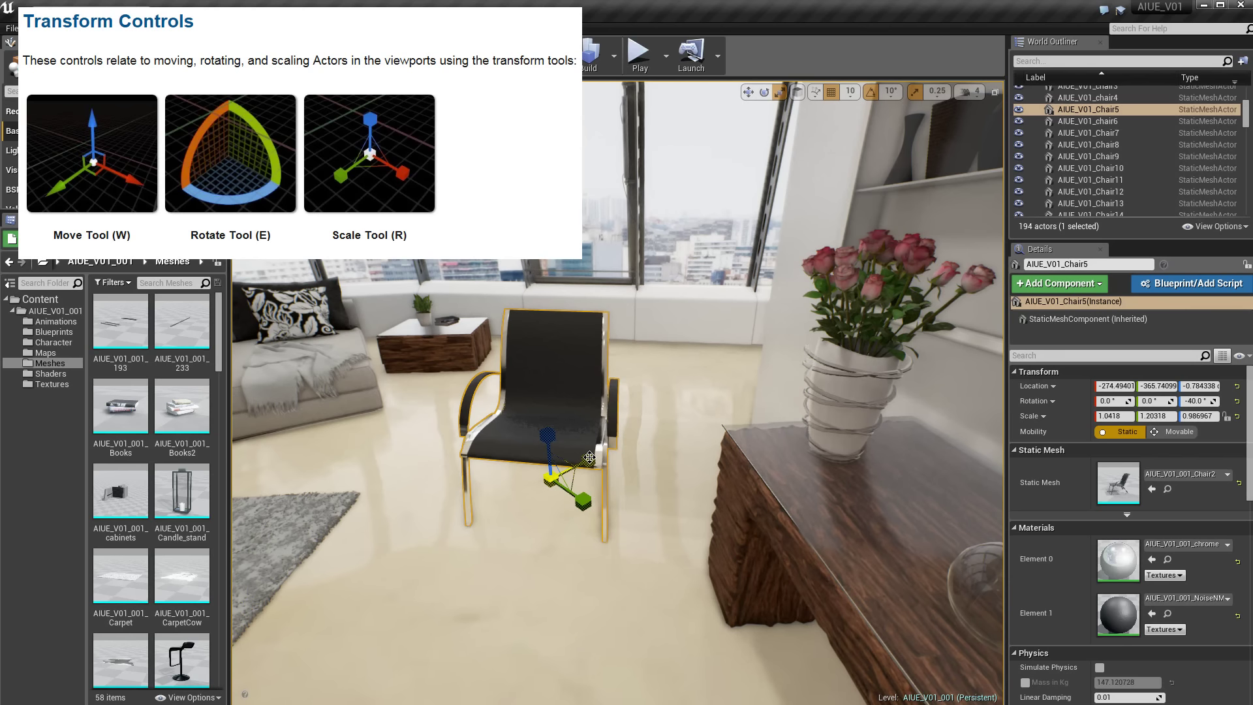
left_click_drag(589, 457, 639, 457)
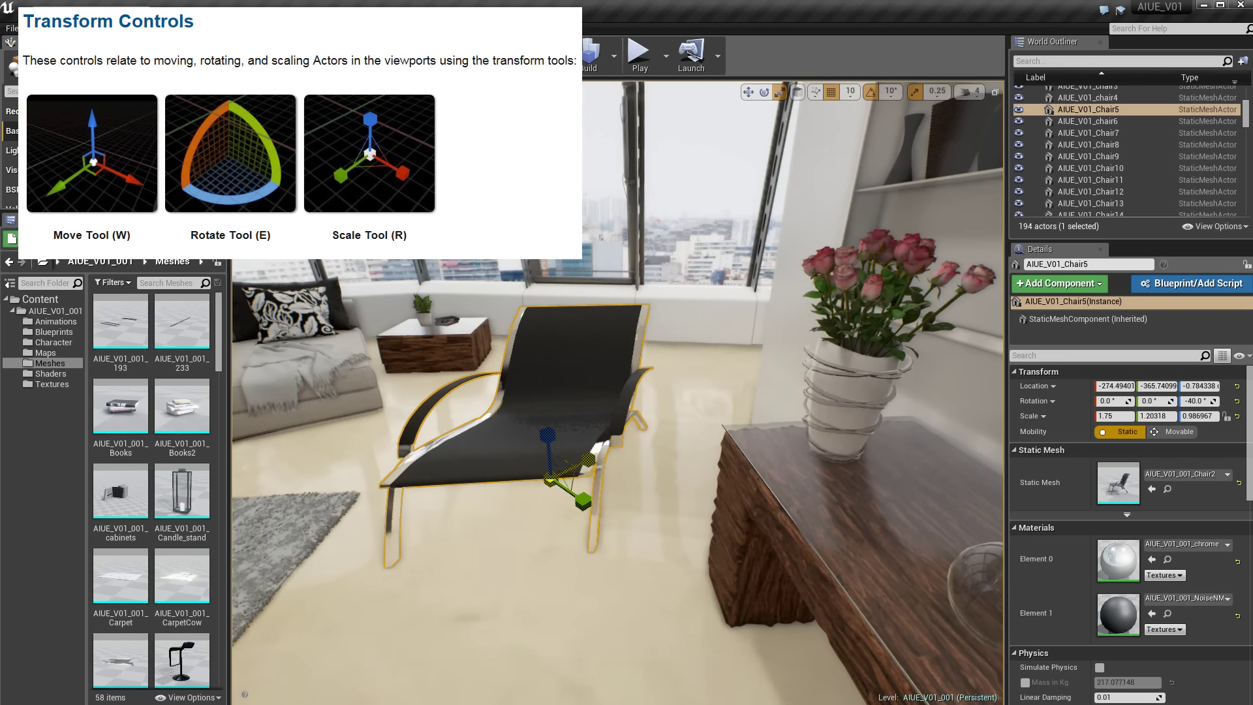
left_click_drag(583, 500, 568, 496)
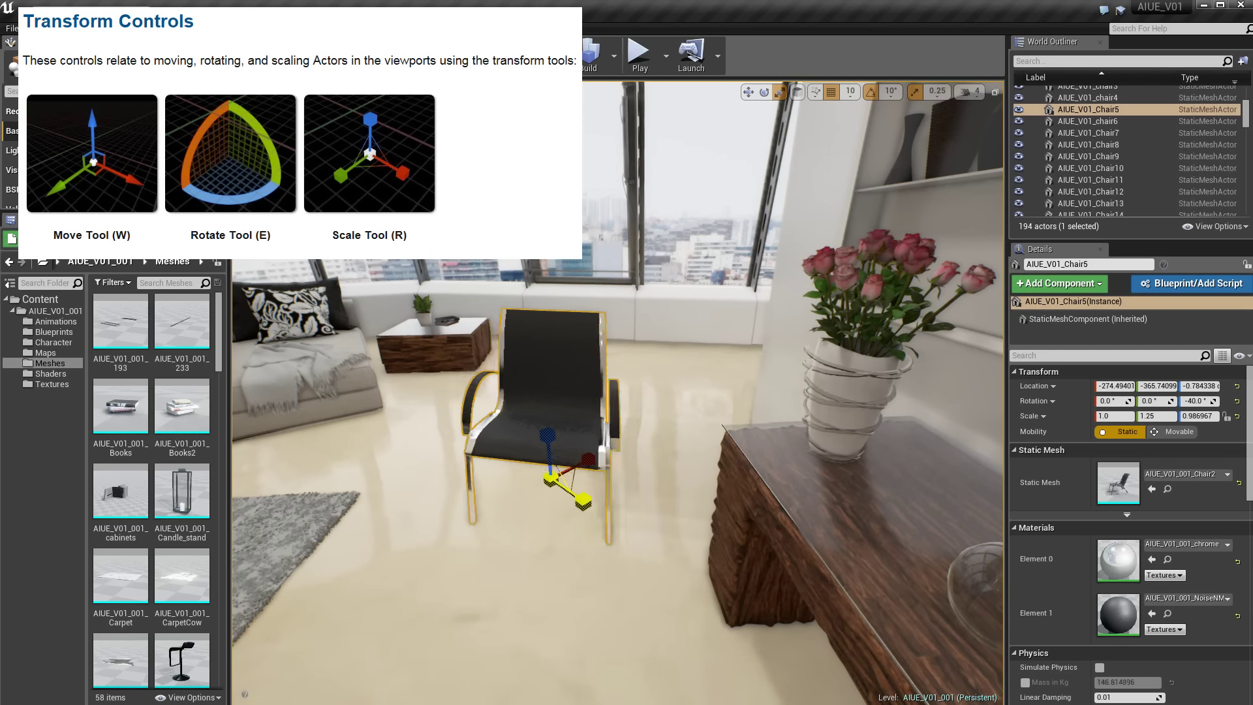
mouse_move(548, 435)
left_mouse_down()
mouse_move(548, 411)
mouse_move(558, 468)
mouse_move(550, 431)
left_mouse_up()
key("w")
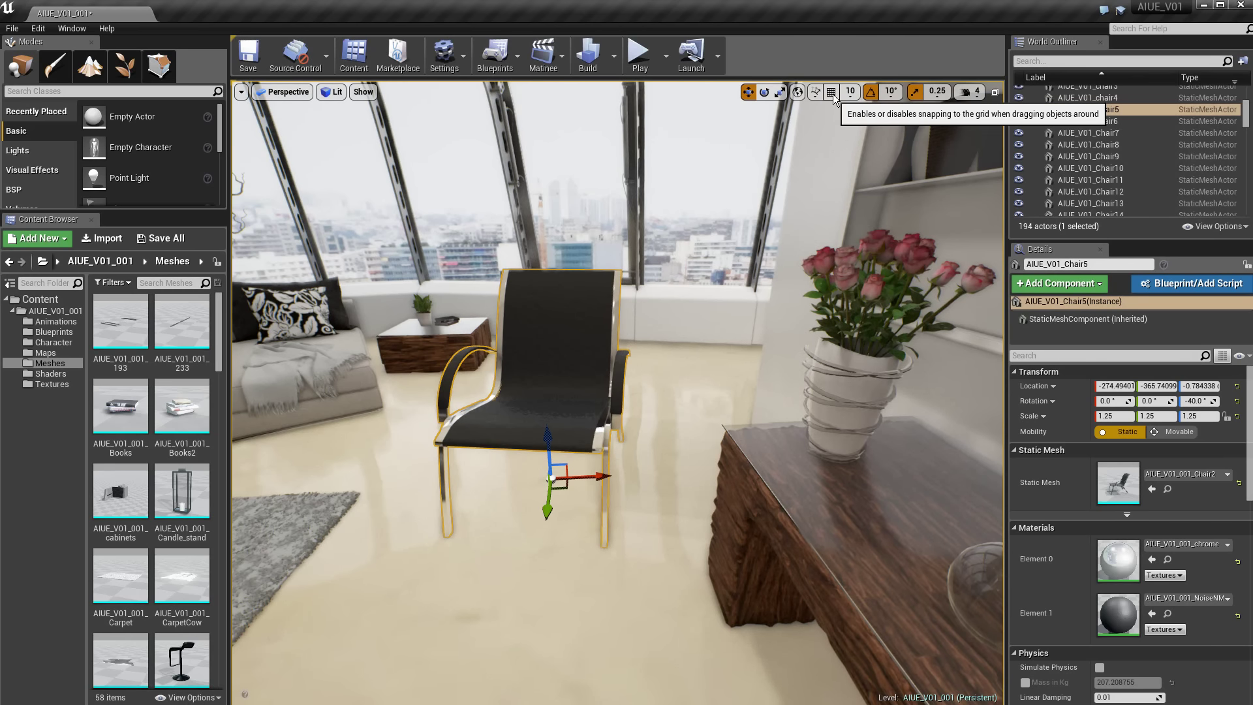
Step: Turn on translation grid snapping and set the position snap step to 50
mouse_move(599, 477)
left_mouse_down()
mouse_move(628, 472)
mouse_move(609, 470)
left_mouse_up()
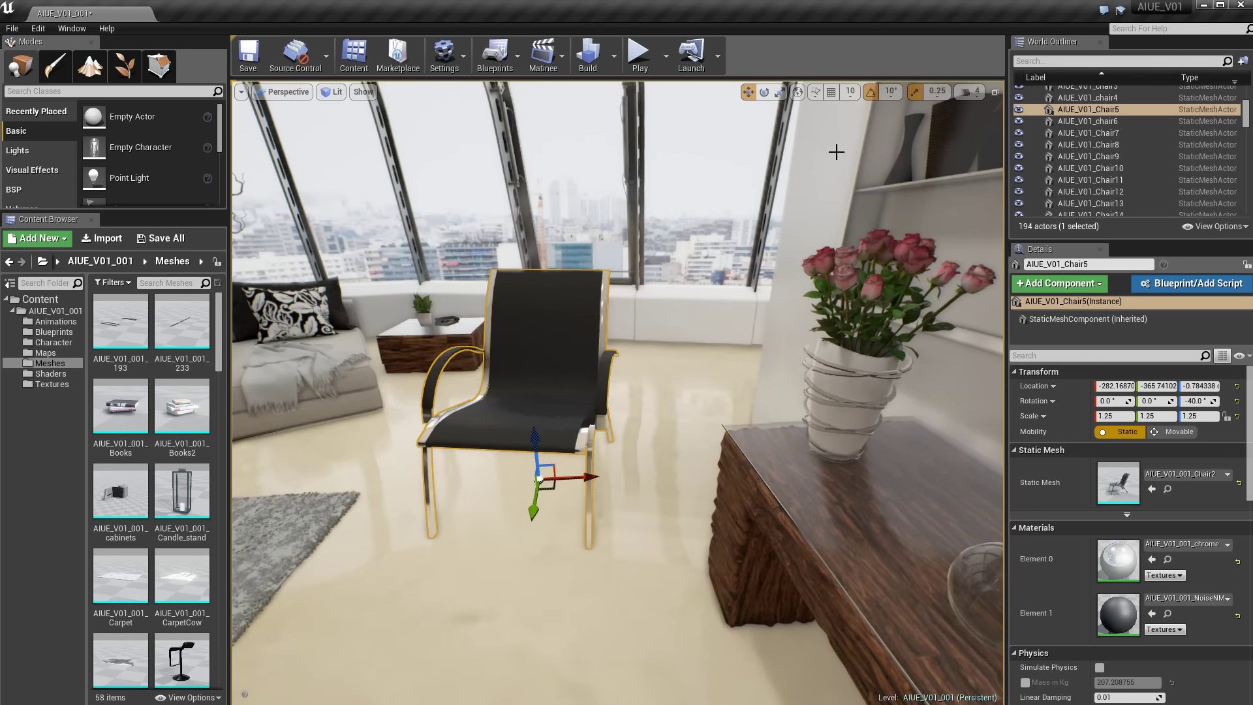
left_click(830, 92)
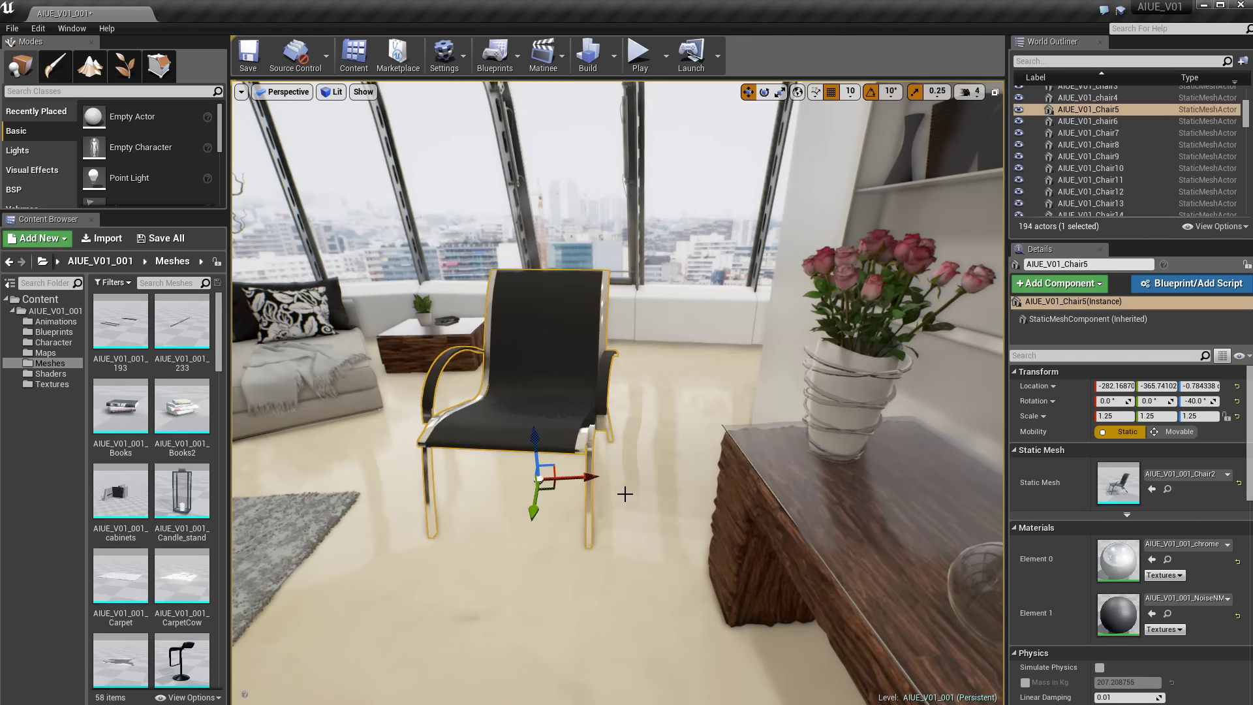
mouse_move(588, 480)
left_mouse_down()
mouse_move(650, 489)
mouse_move(602, 489)
left_mouse_up()
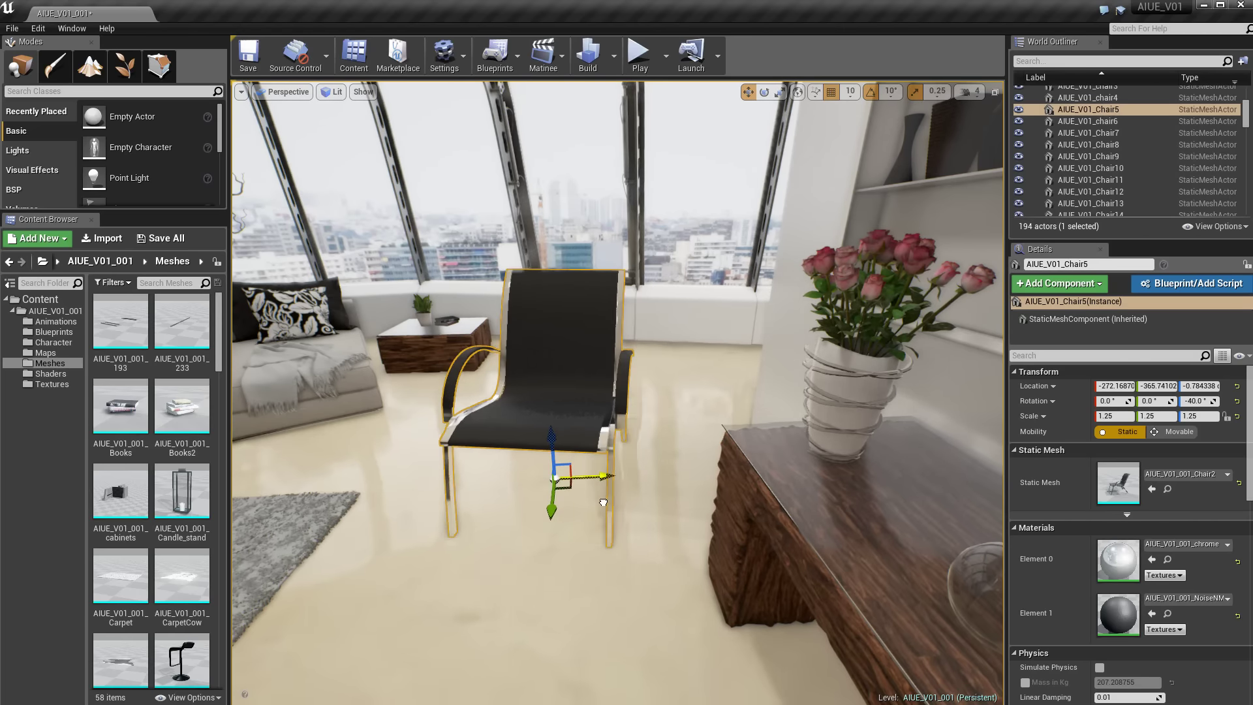
left_click(850, 92)
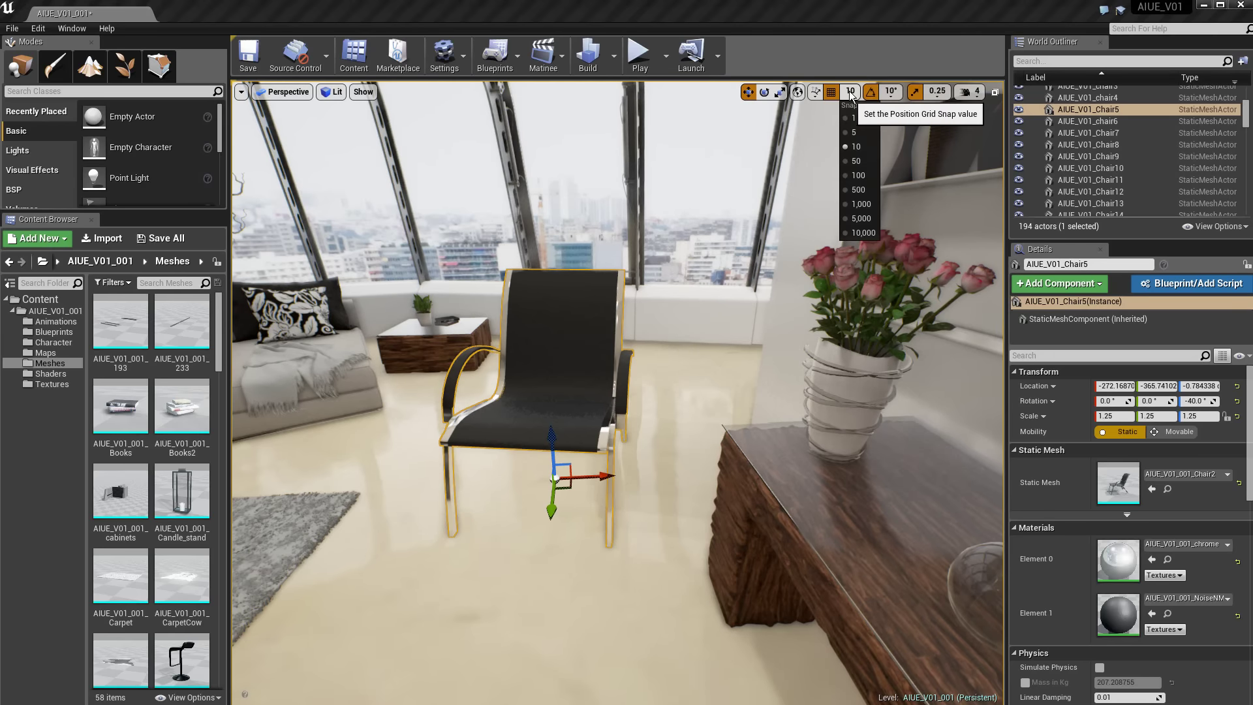
left_click(857, 161)
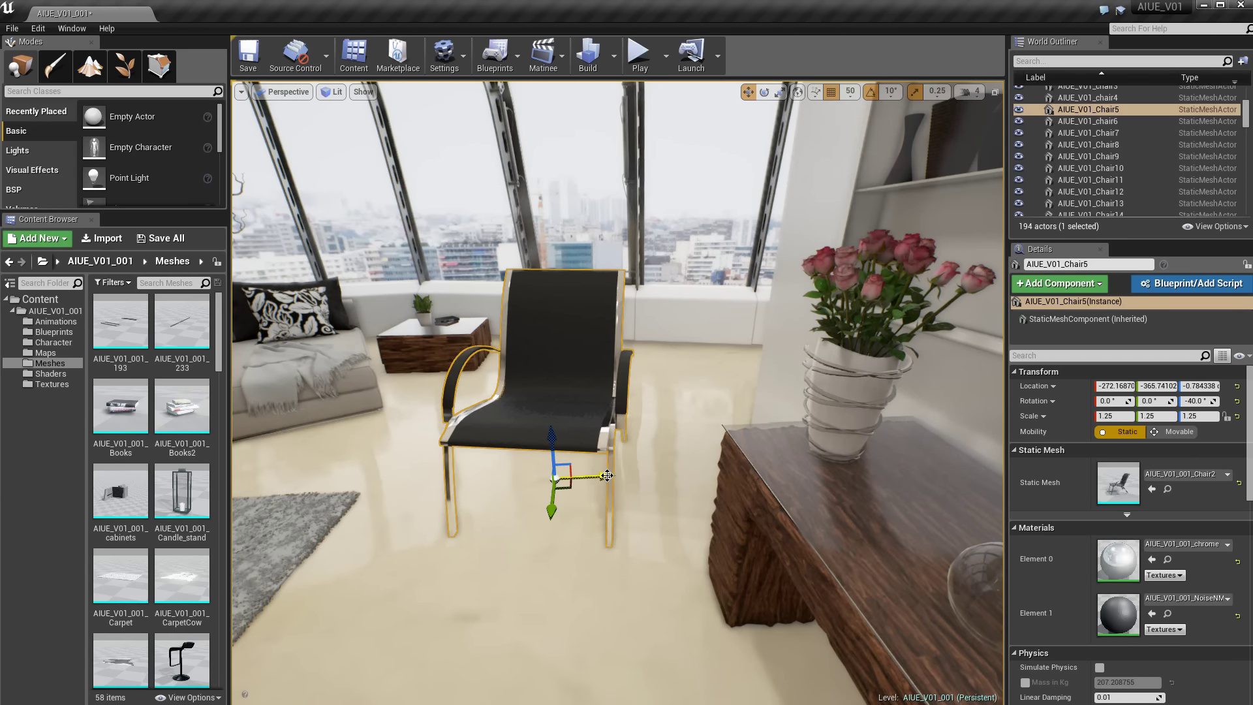
Step: Slide the chair along X in 50-unit steps, undoing one trial move
left_click_drag(610, 475, 757, 473)
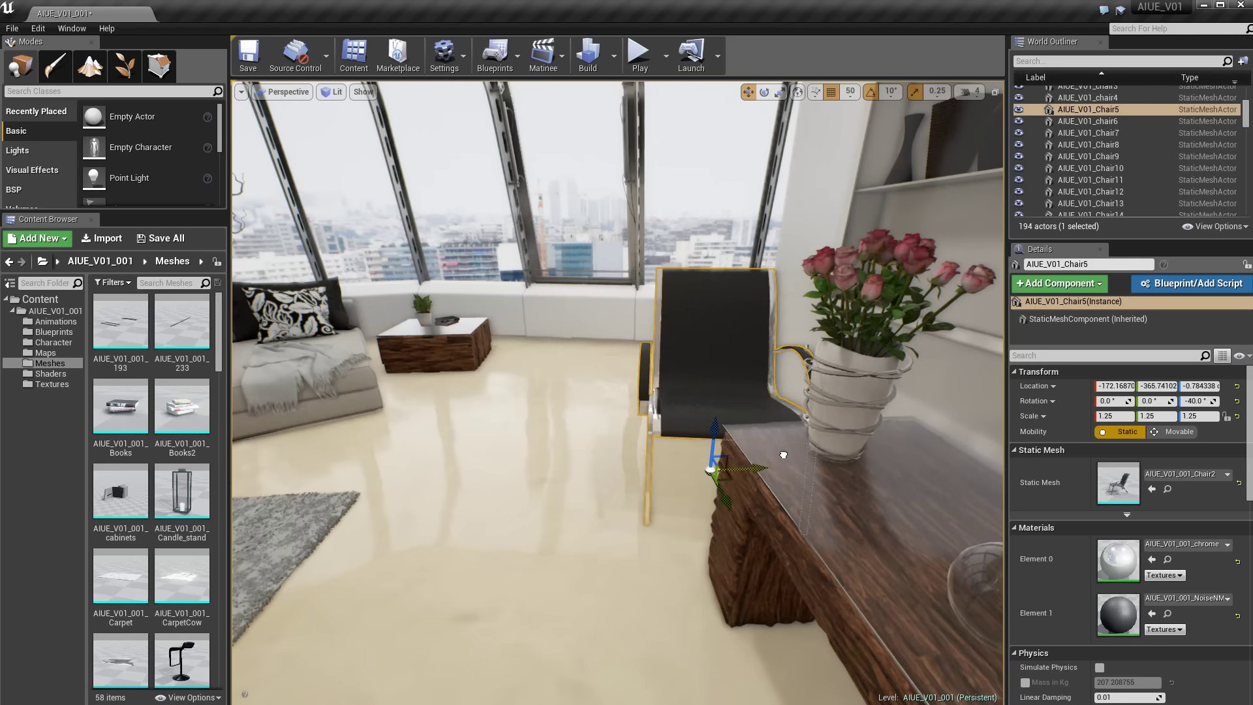
key("ctrl+z")
mouse_move(570, 455)
left_mouse_down()
mouse_move(539, 467)
mouse_move(597, 465)
left_mouse_up()
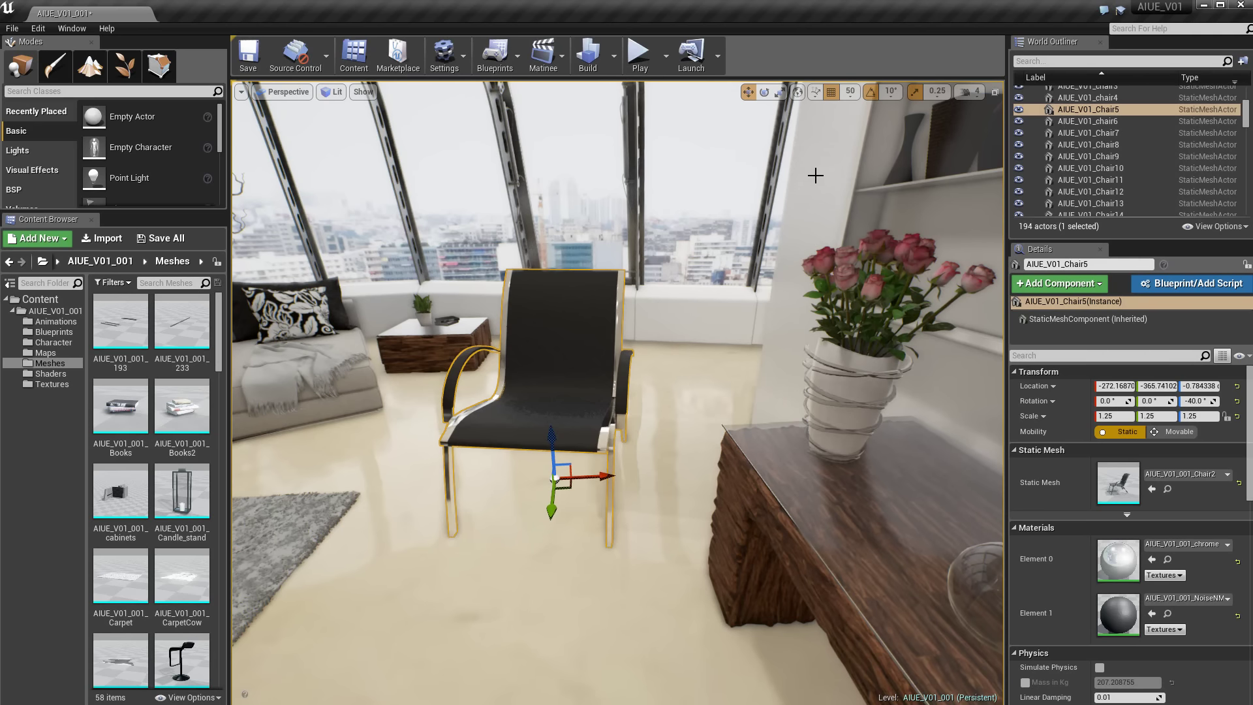
Step: Turn off rotation snapping, try a free rotation of the chair, then undo it
left_click(778, 93)
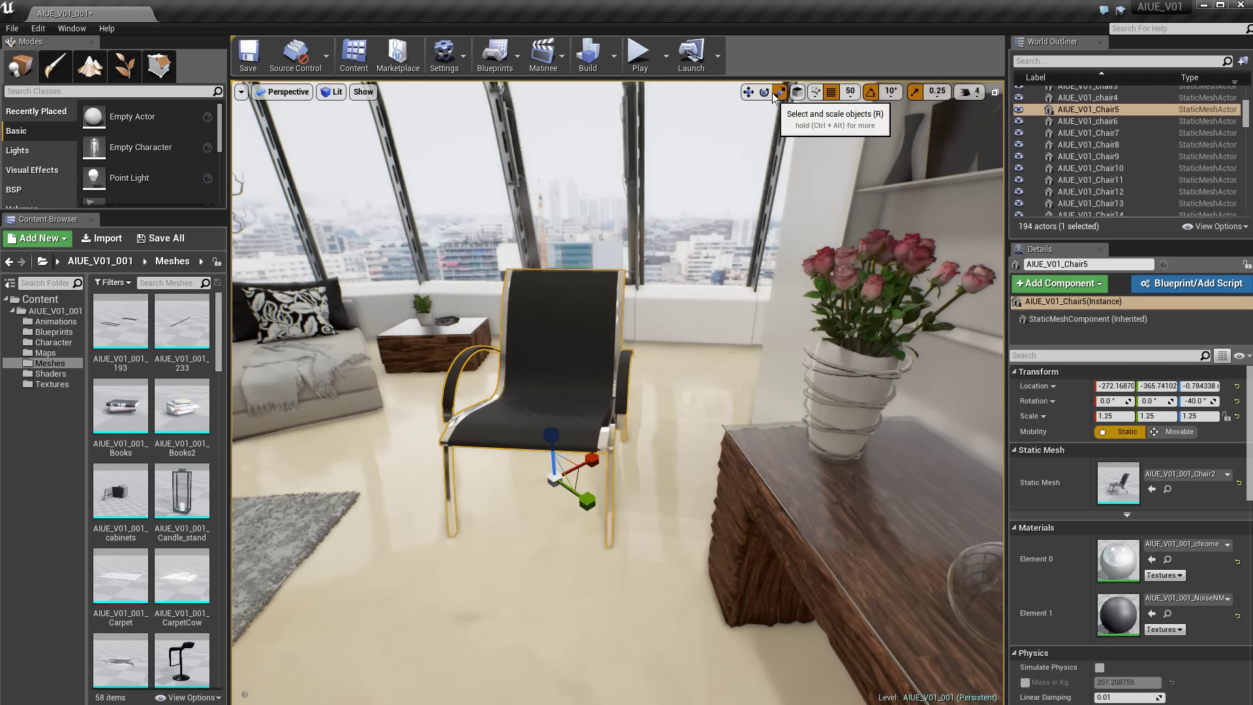
left_click(875, 93)
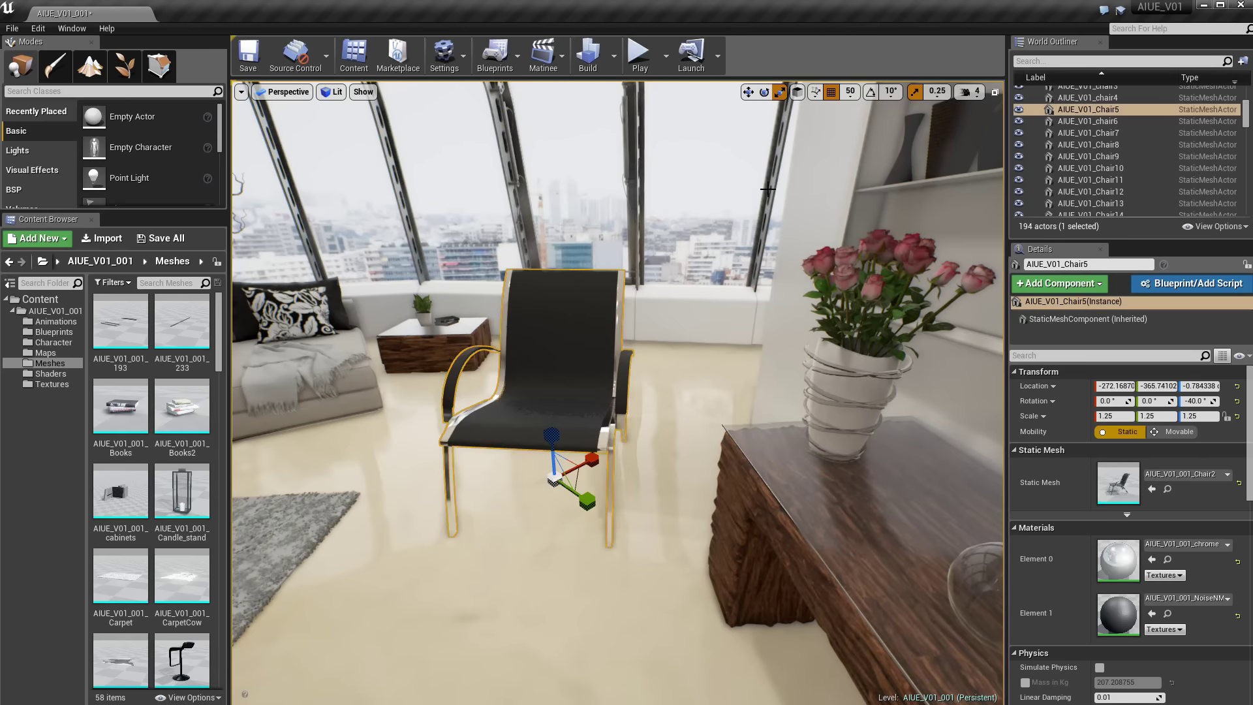
left_click(764, 92)
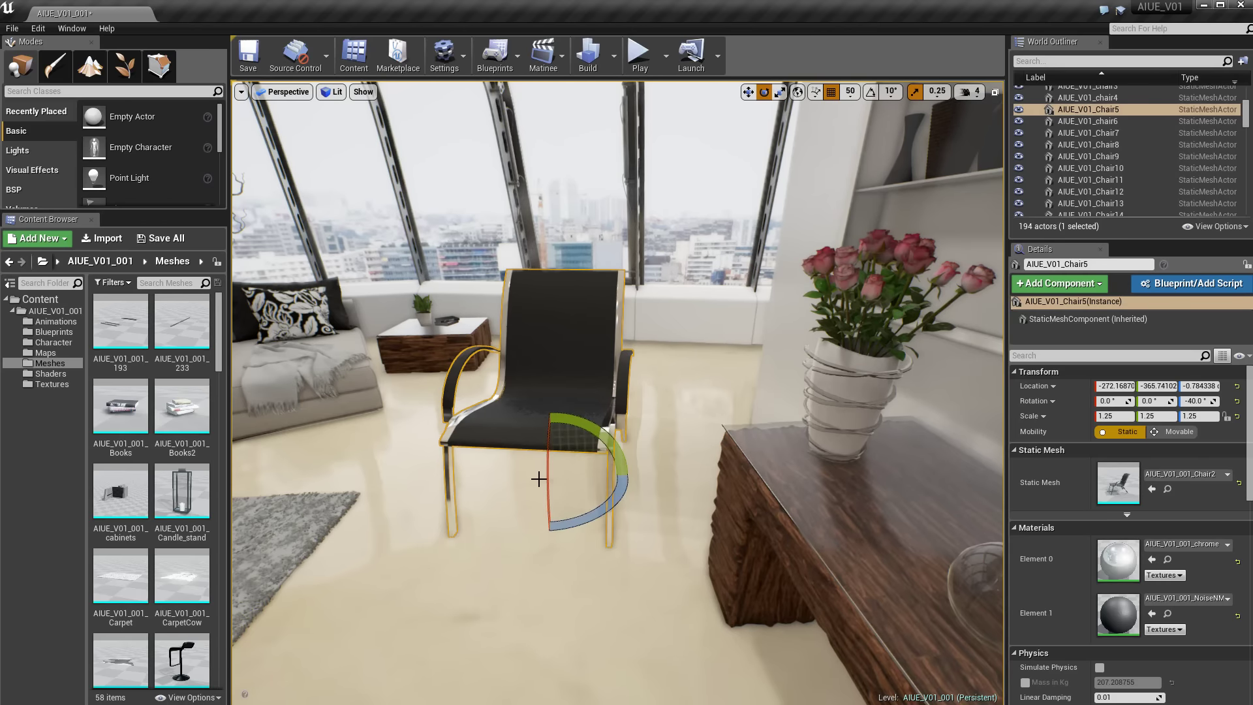
mouse_move(544, 474)
left_mouse_down()
mouse_move(545, 456)
mouse_move(606, 489)
left_mouse_up()
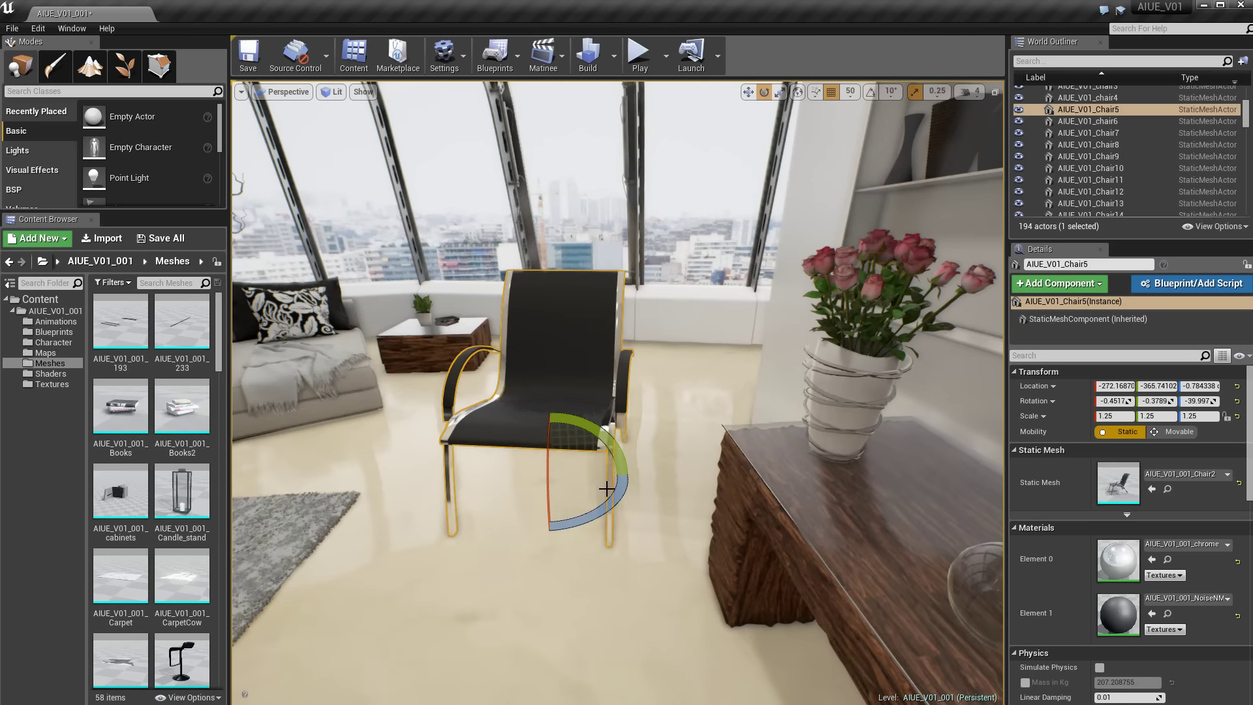
key("ctrl+z")
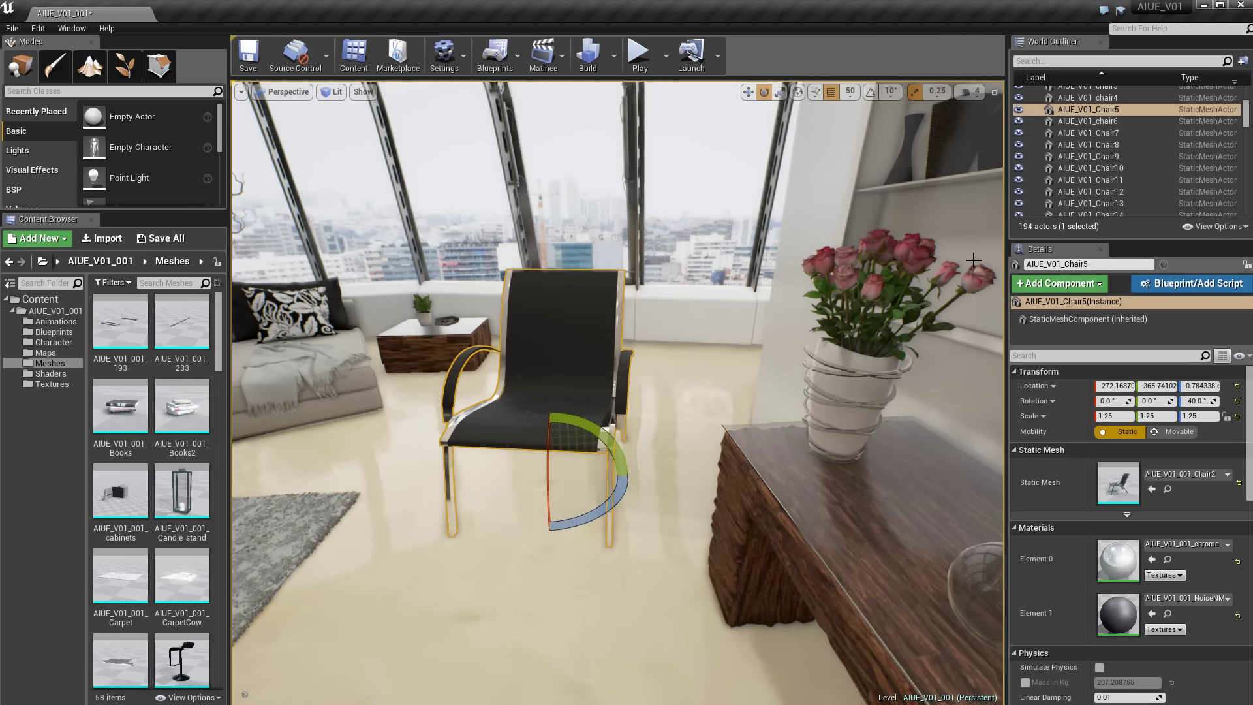
Step: Re-enable rotation snap with 45° steps and turn the chair to a Z rotation of 5°
left_click(871, 92)
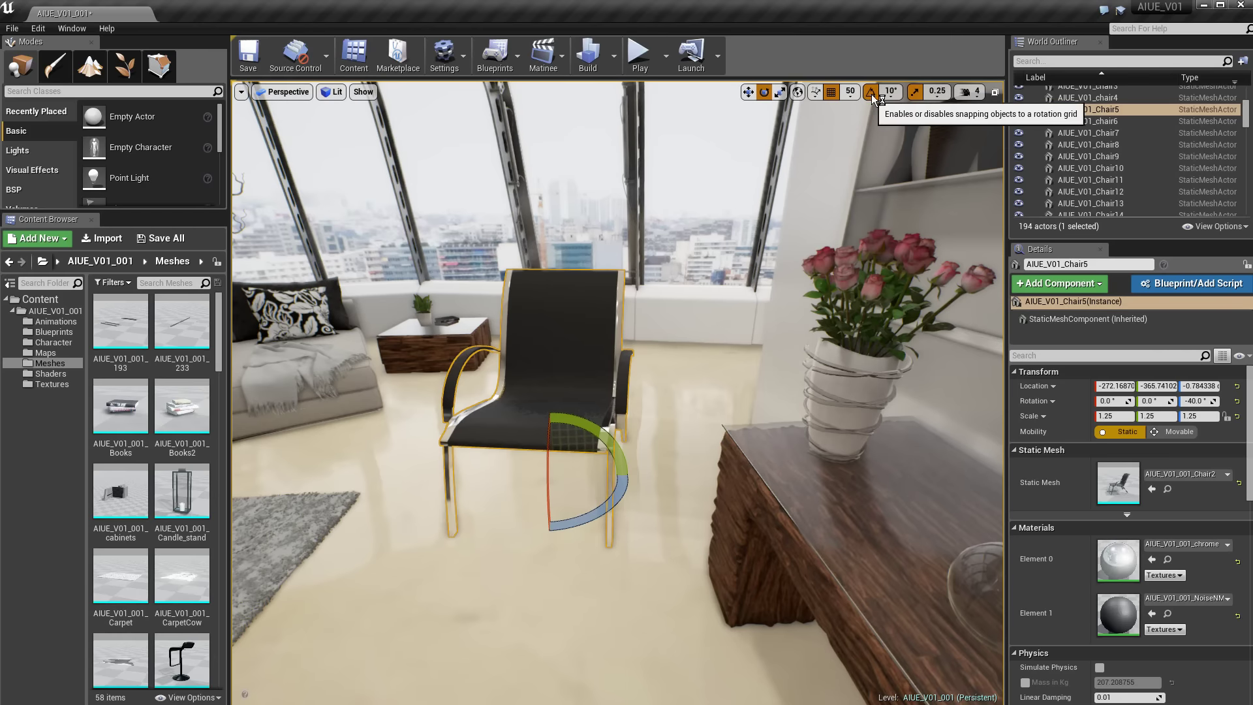
left_click(892, 94)
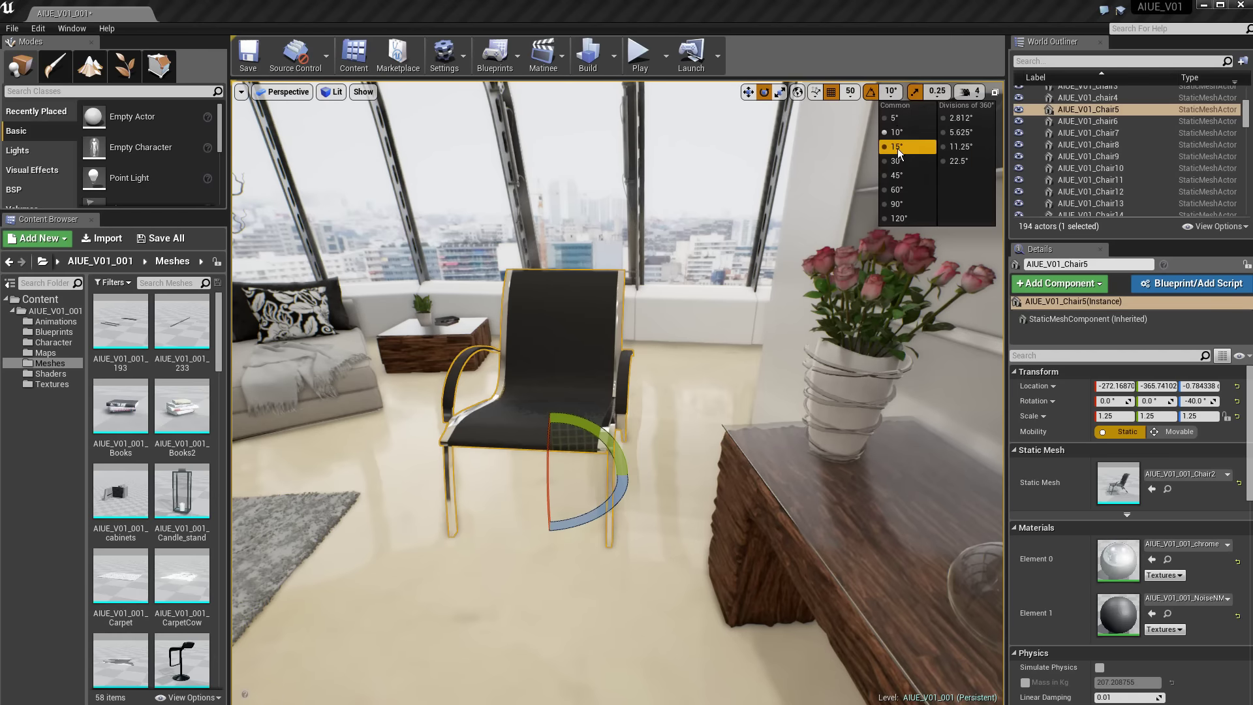
left_click(901, 176)
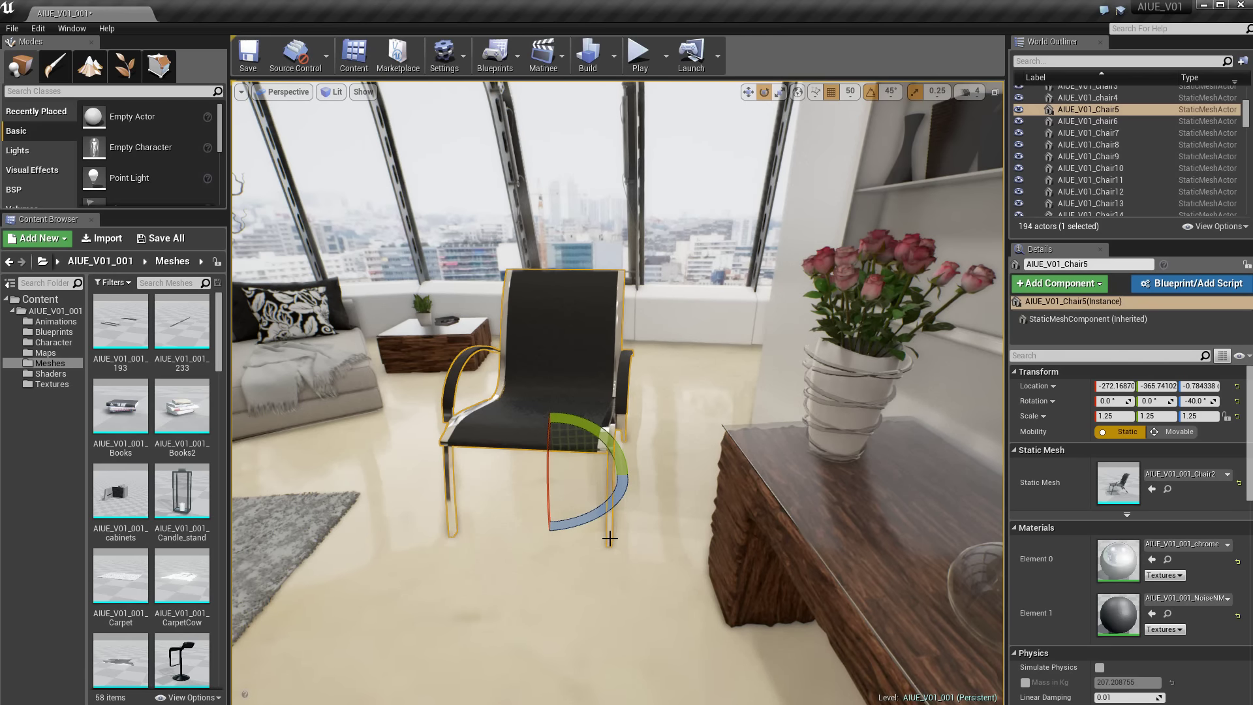
left_click_drag(600, 511, 607, 450)
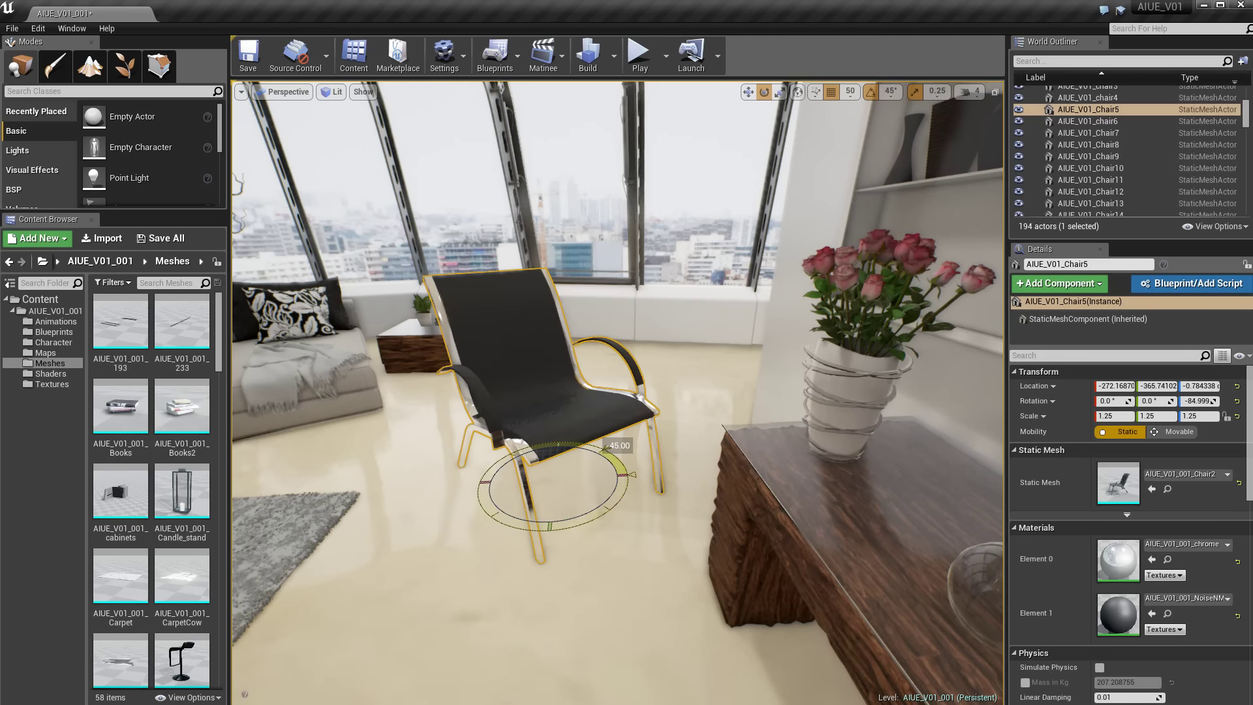
left_click_drag(606, 450, 623, 522)
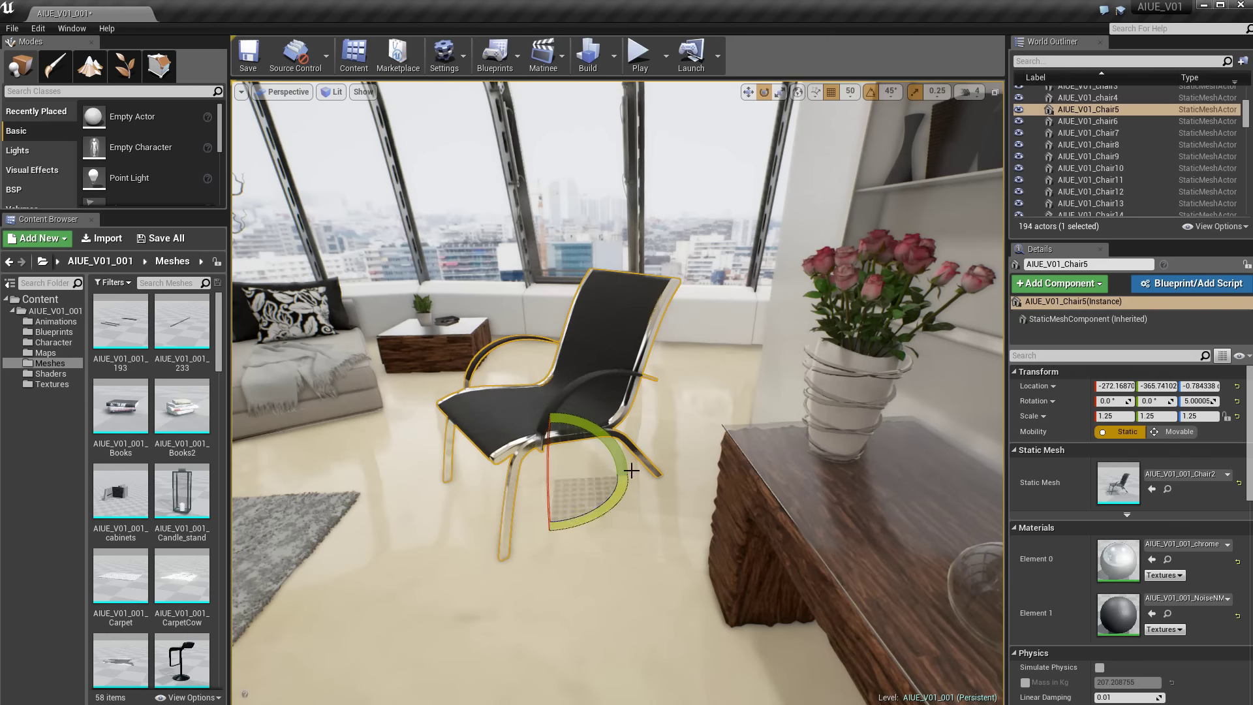
left_click(780, 92)
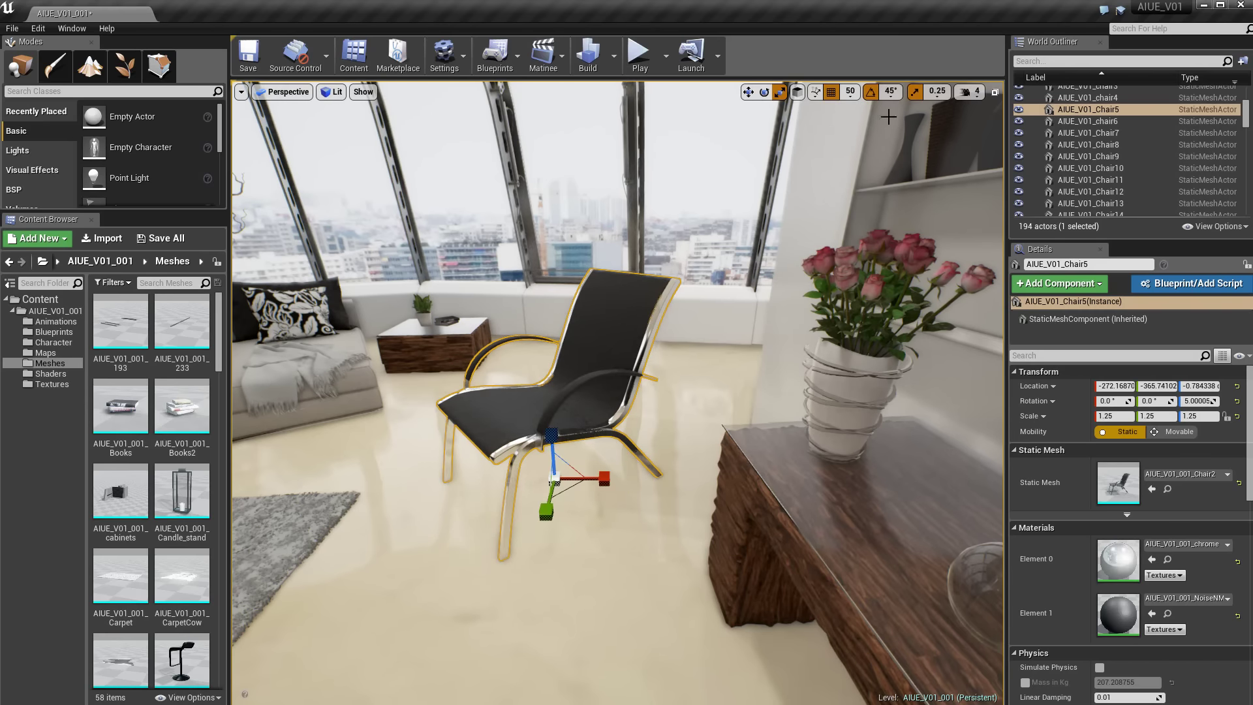
left_click(938, 95)
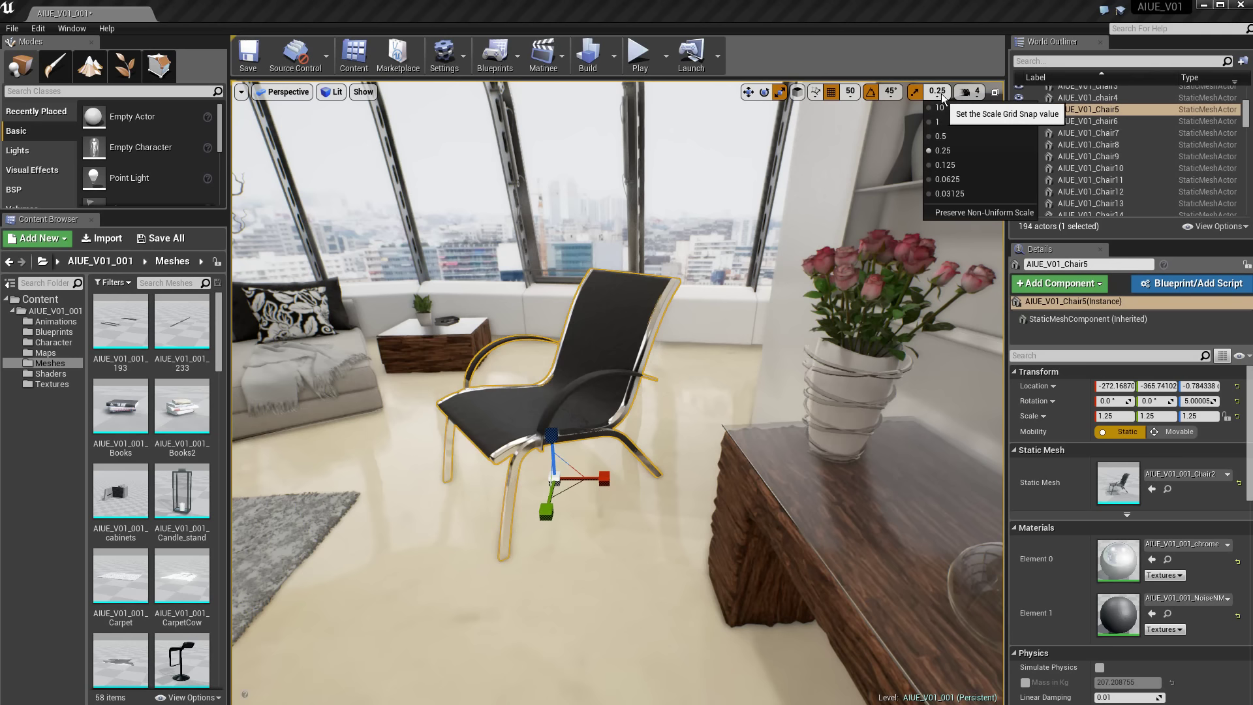
left_click(918, 95)
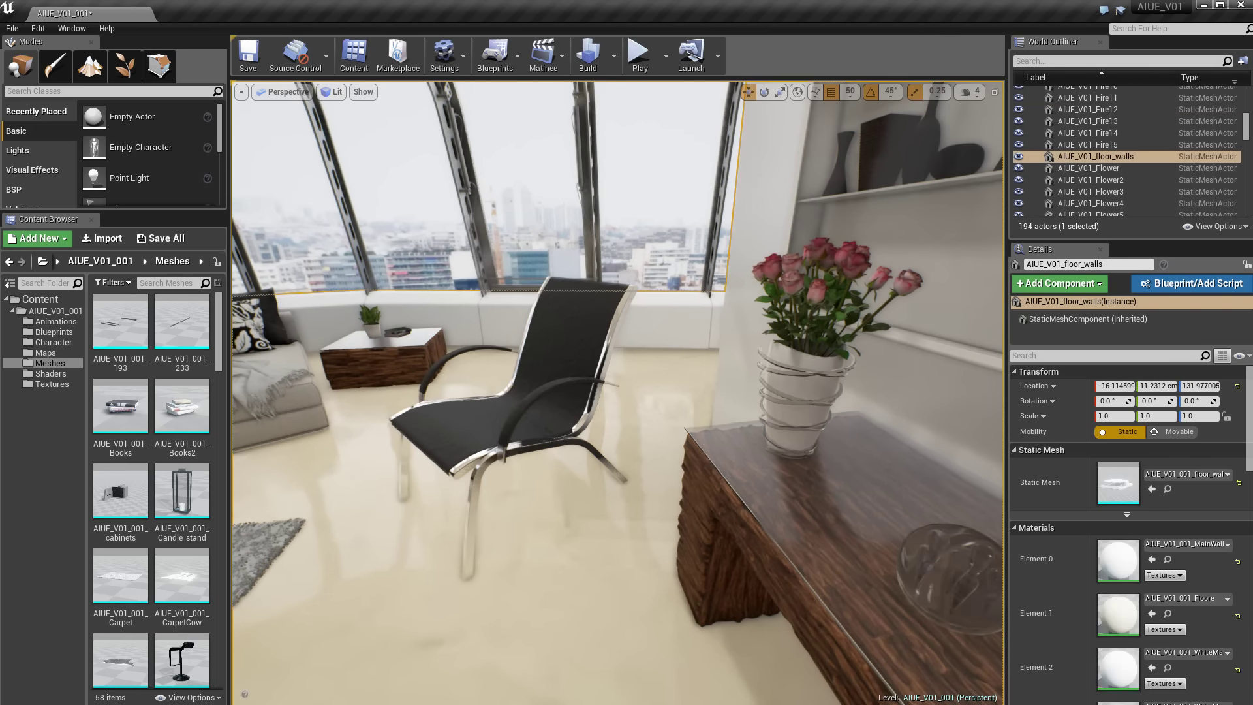
left_click_drag(588, 593, 648, 422)
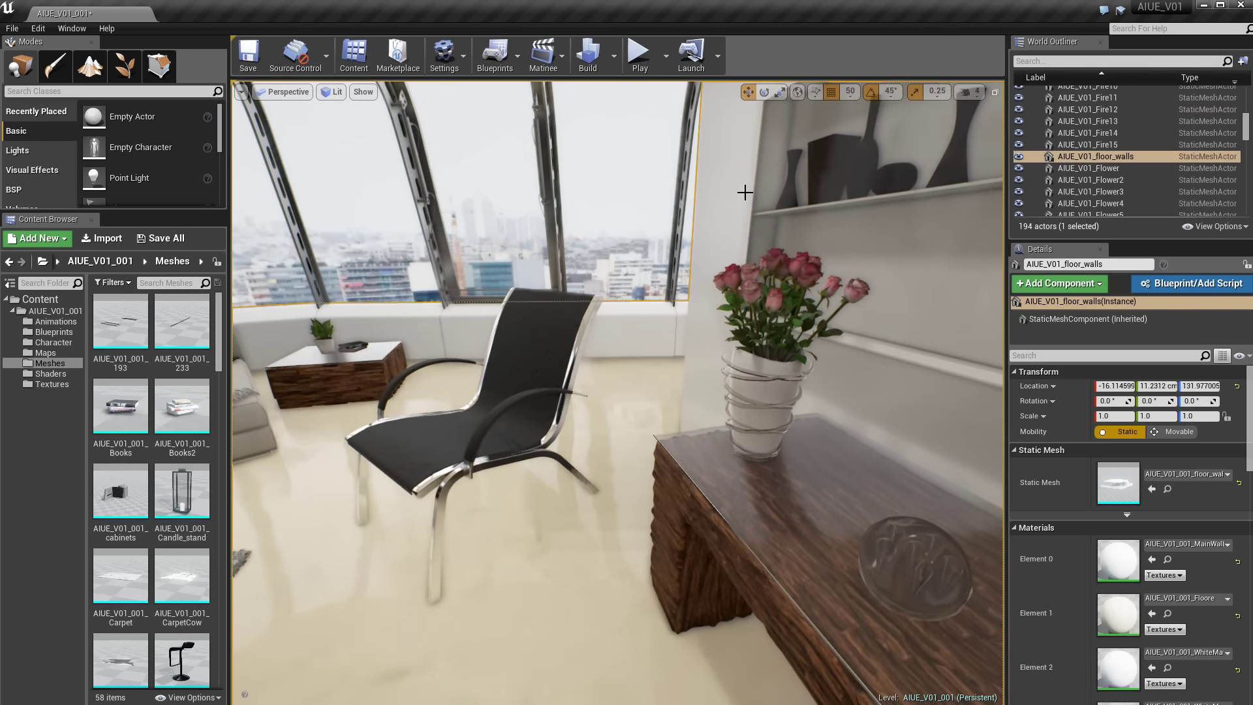
Step: Lower the camera speed from 4 to 2 and fly around the sofa and chair
left_click(967, 92)
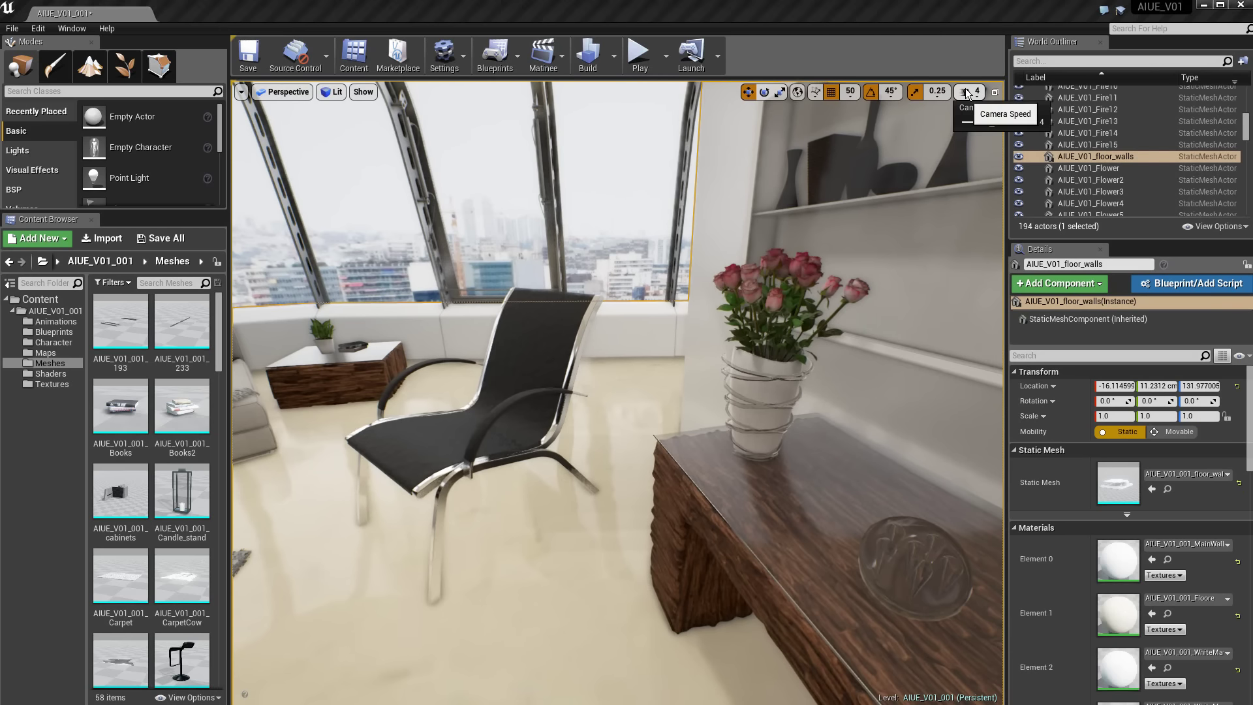
left_click_drag(992, 122, 977, 121)
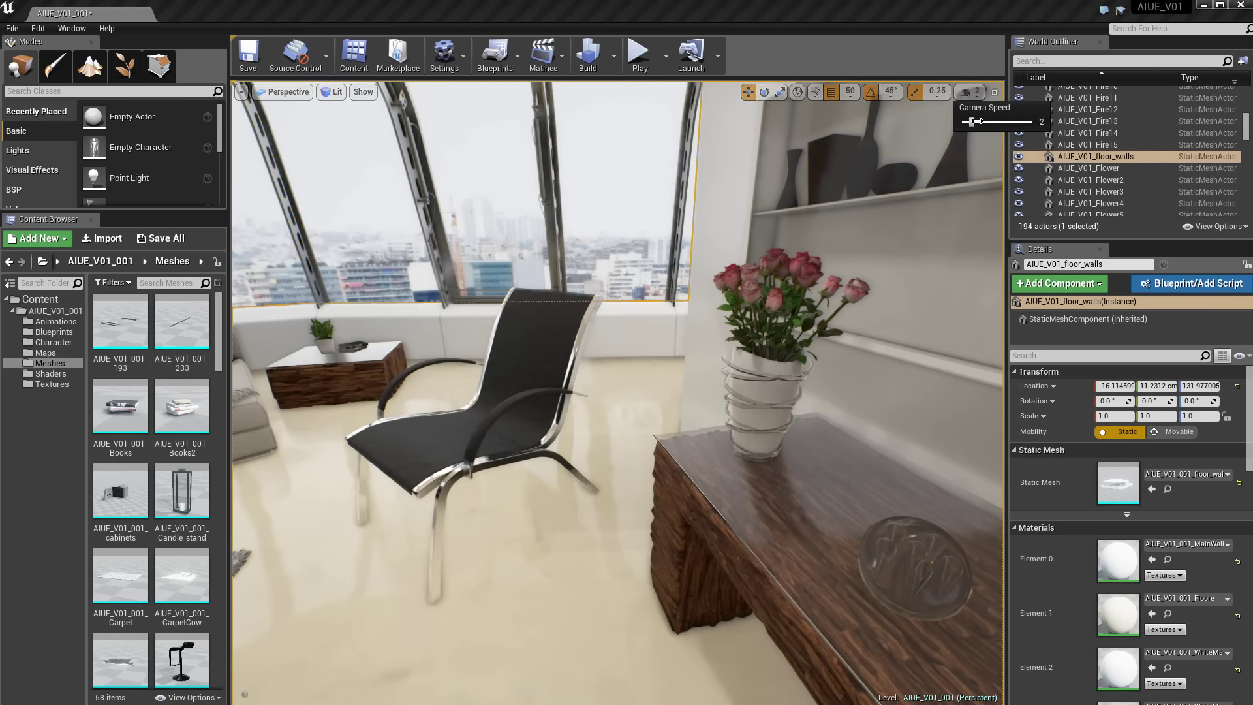
right_click_drag(473, 625, 457, 625)
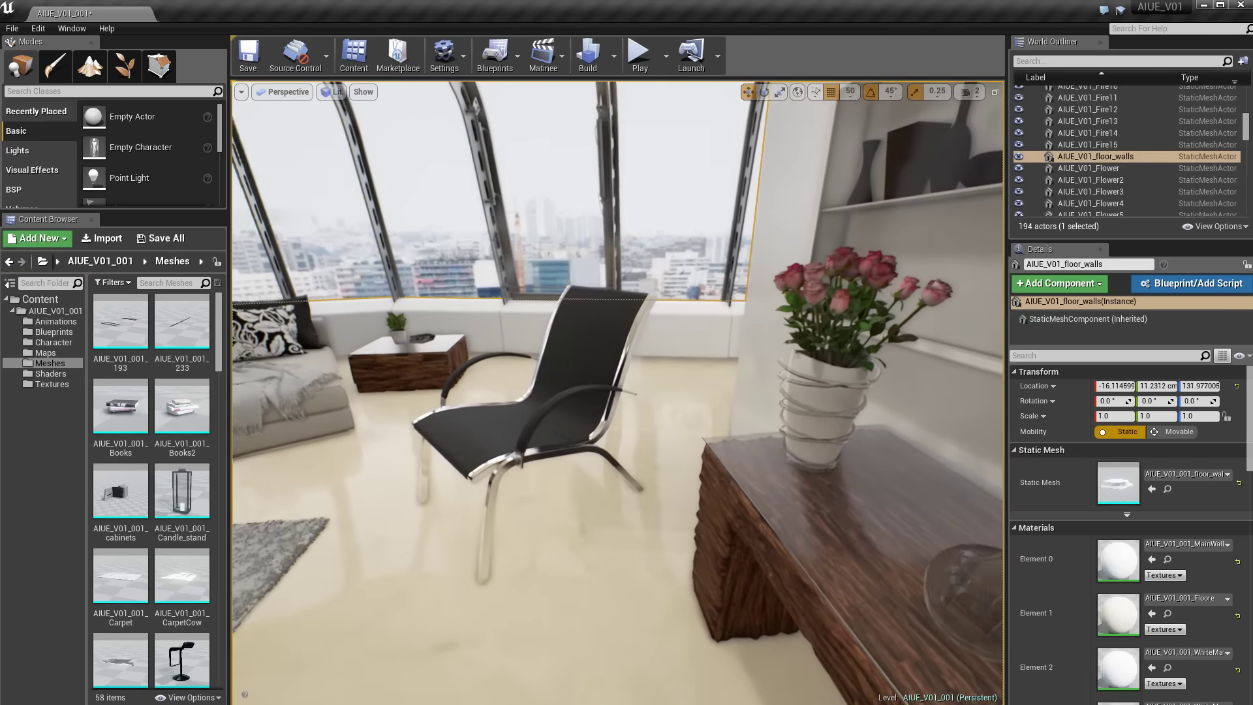
key("w")
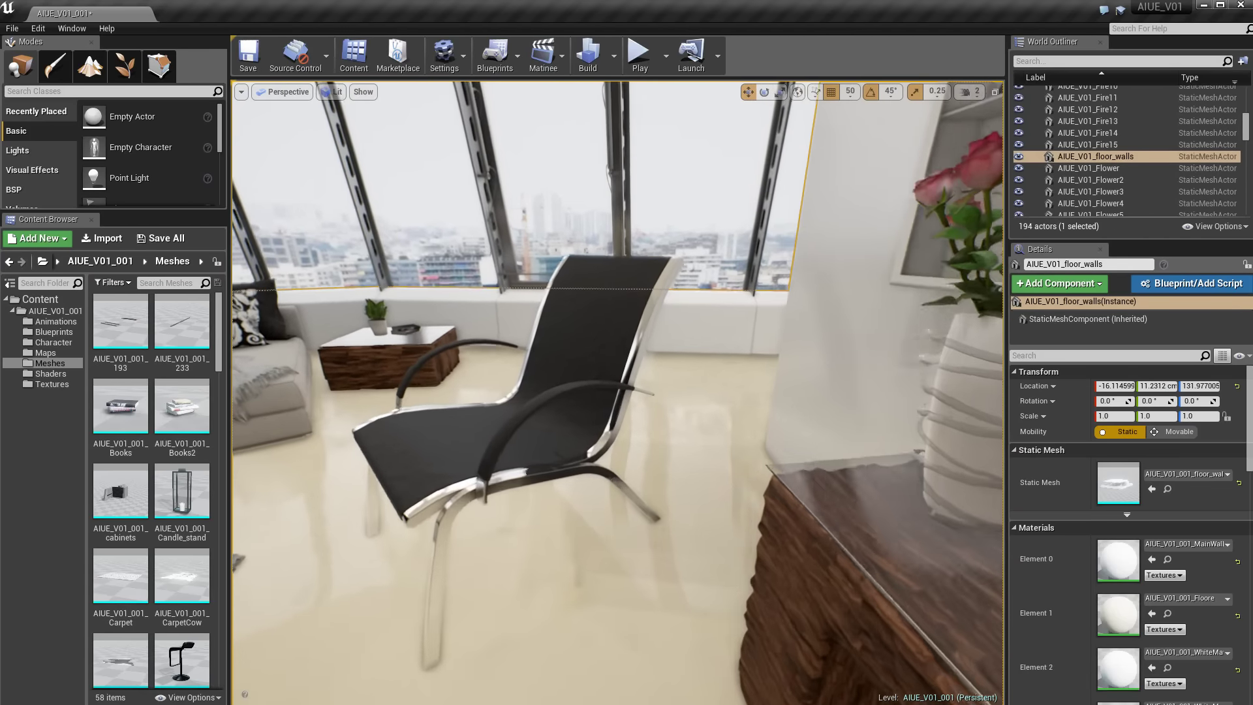
key("s")
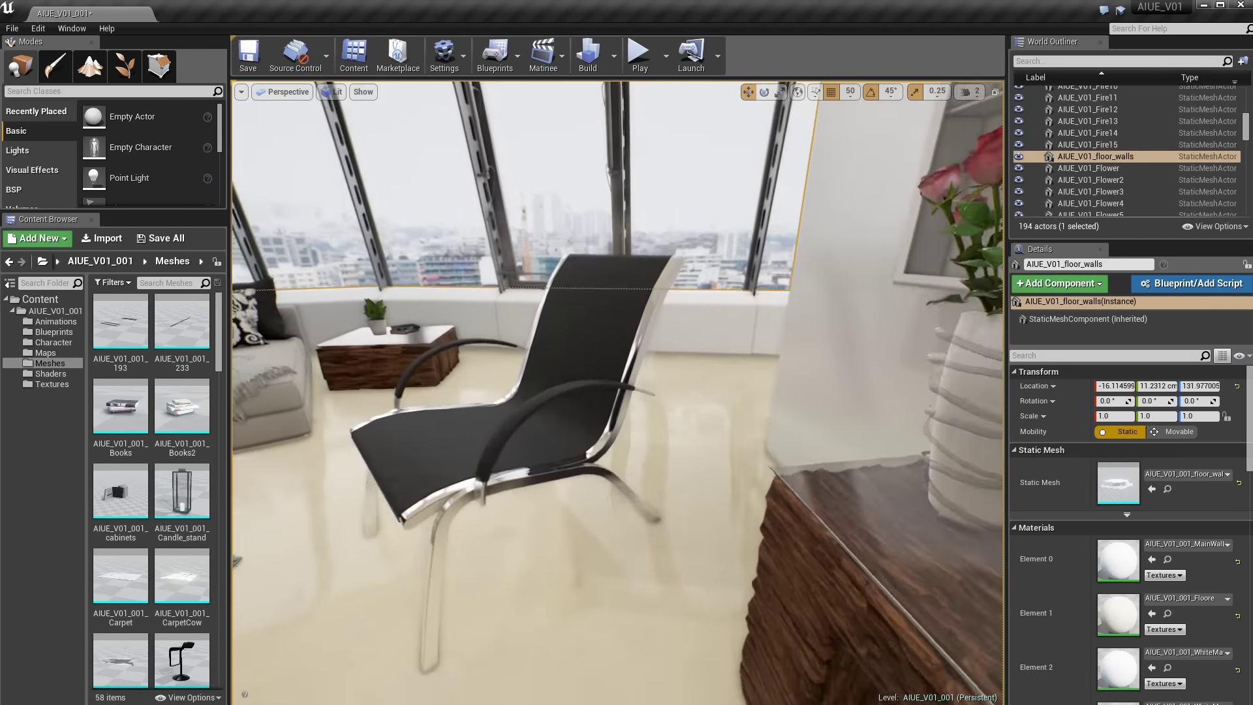
right_click_drag(618, 480, 618, 479)
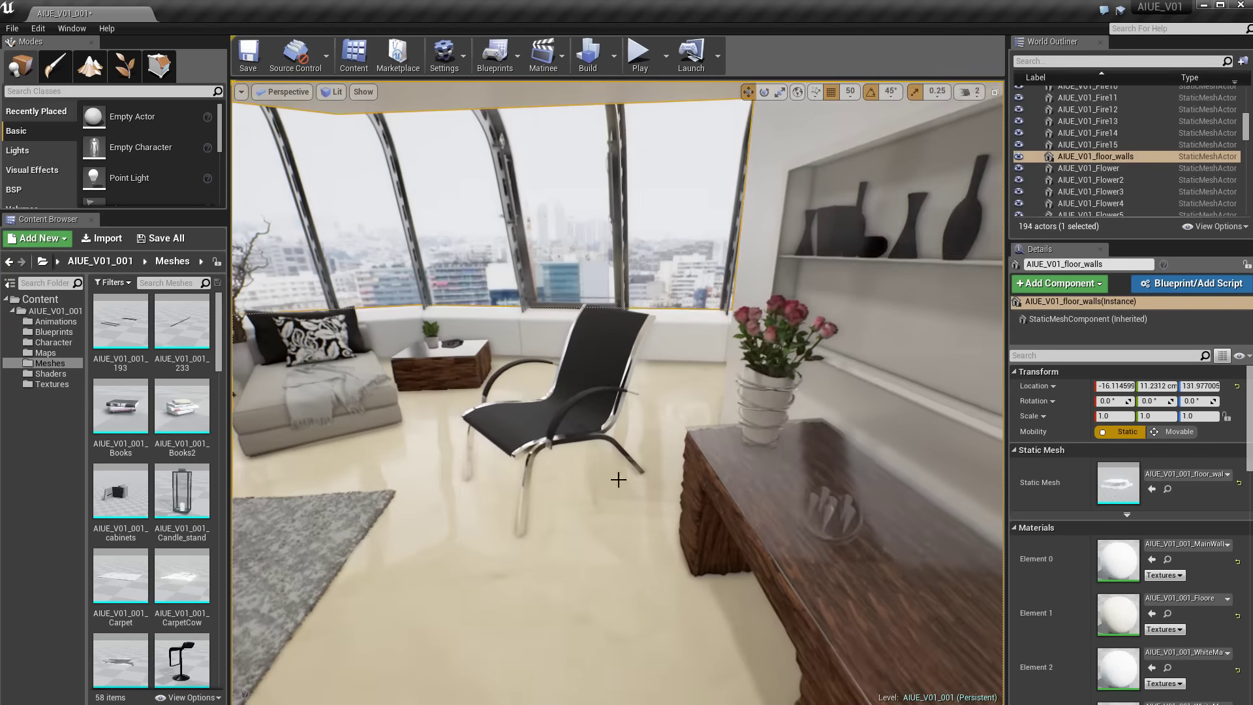
Step: Raise the camera speed to 6, frame floor_walls and fly out over the rooftops
left_click(969, 92)
left_click_drag(970, 122, 1018, 122)
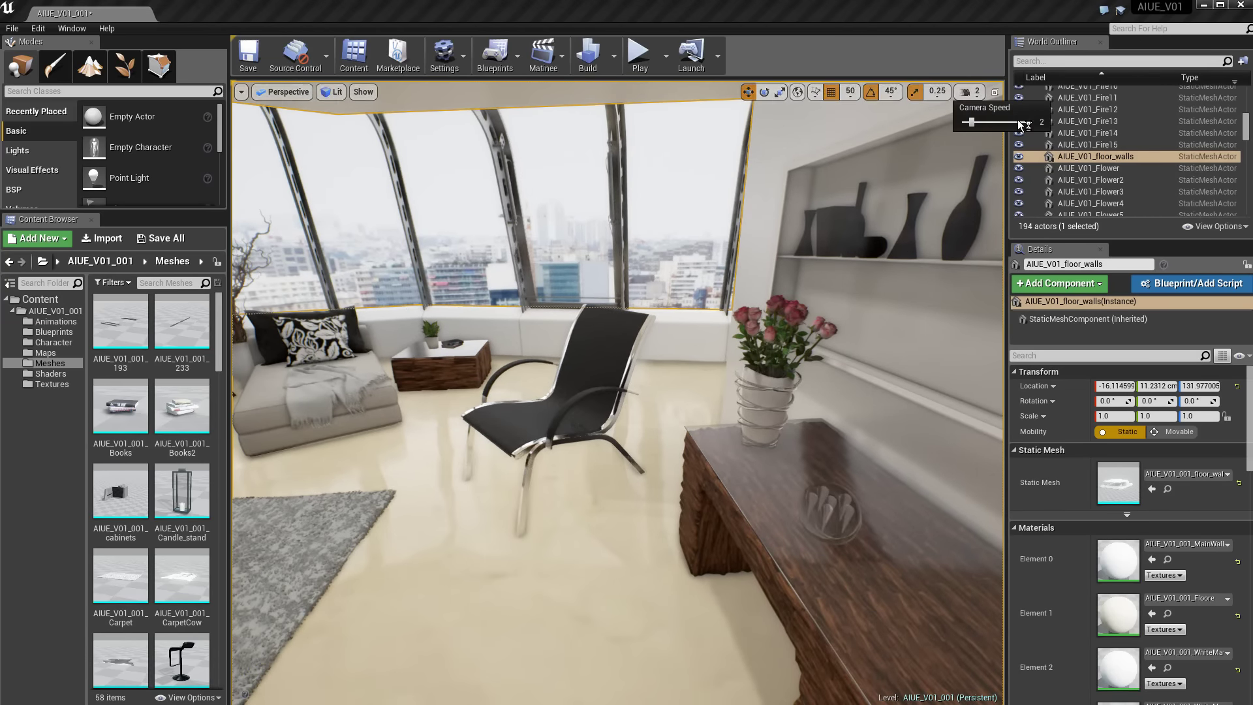
right_click_drag(667, 433, 667, 433)
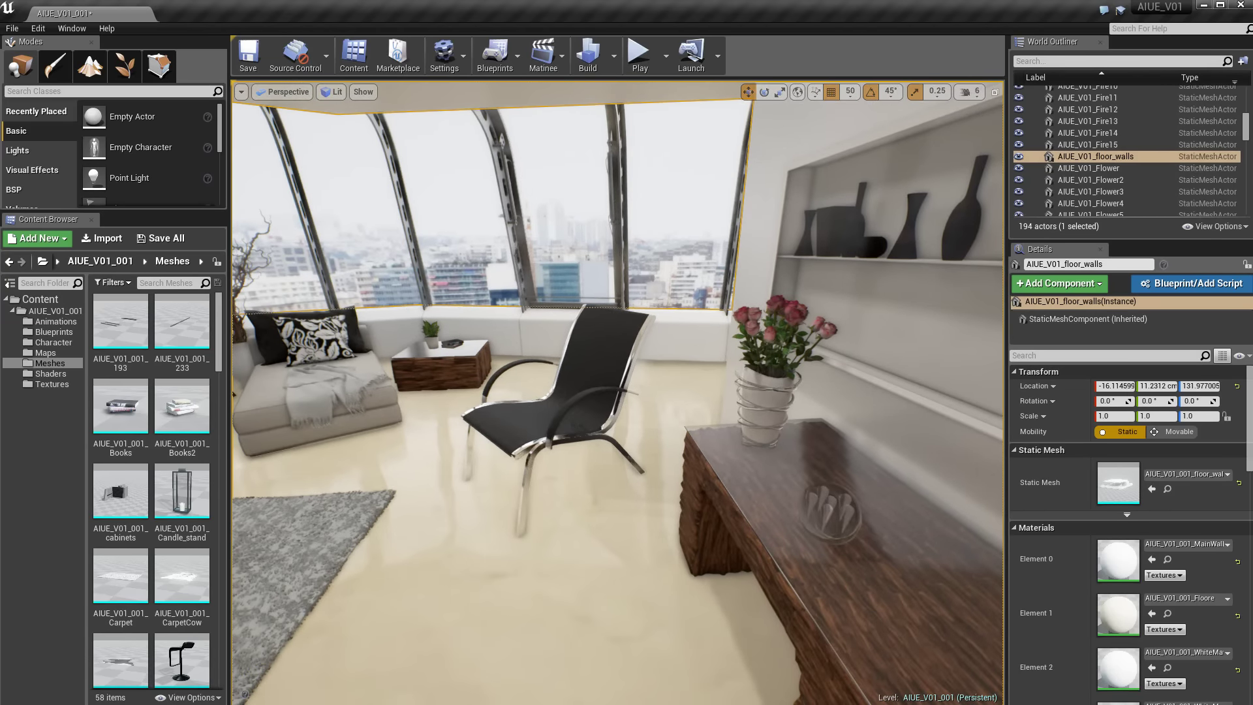
key("f")
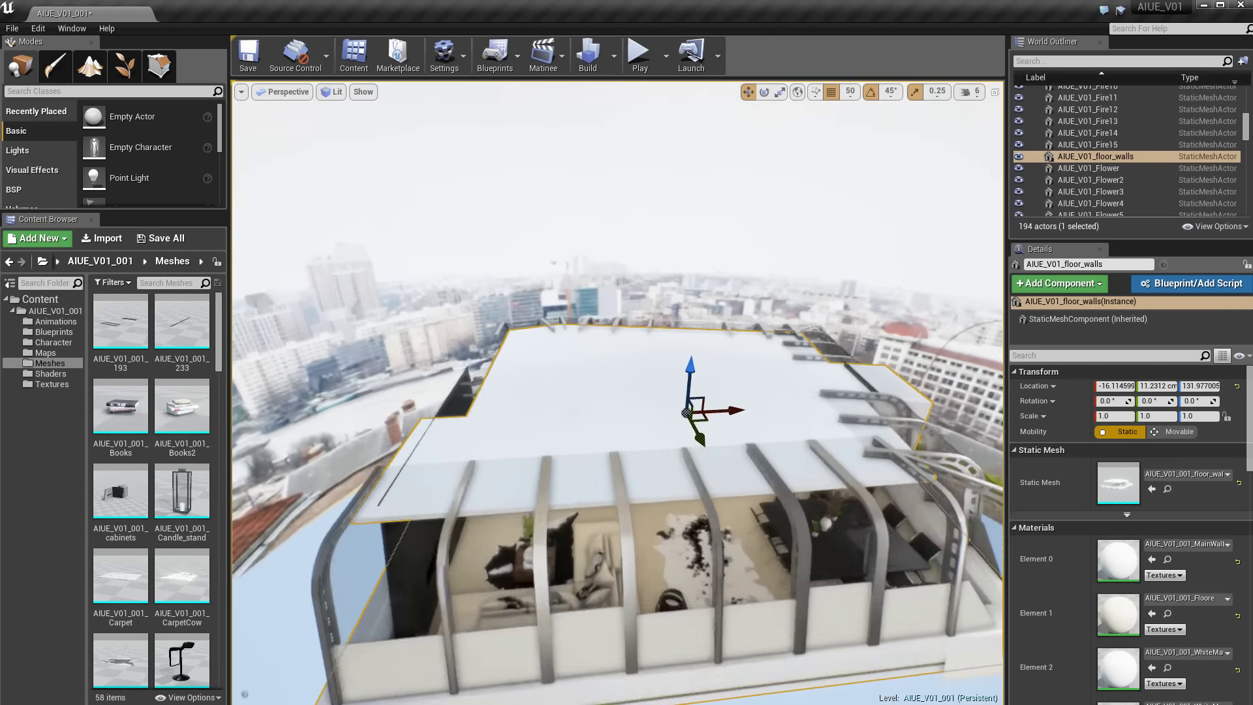
right_click_drag(667, 433, 667, 432)
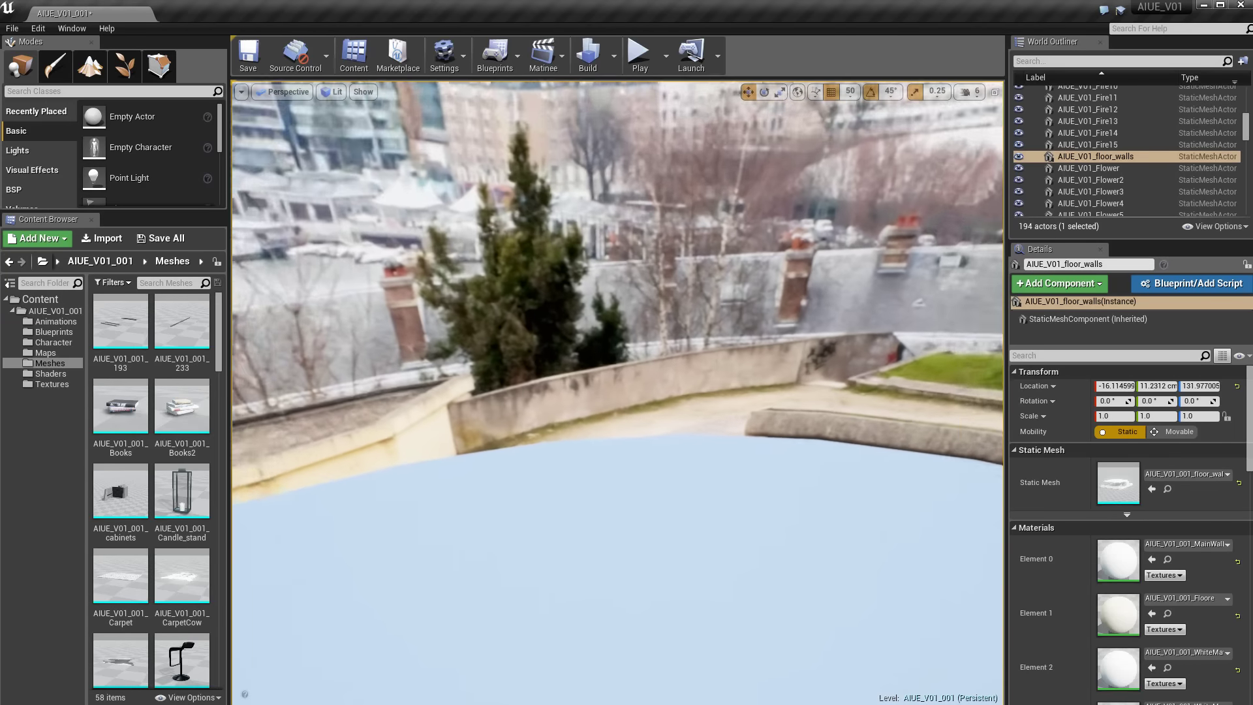